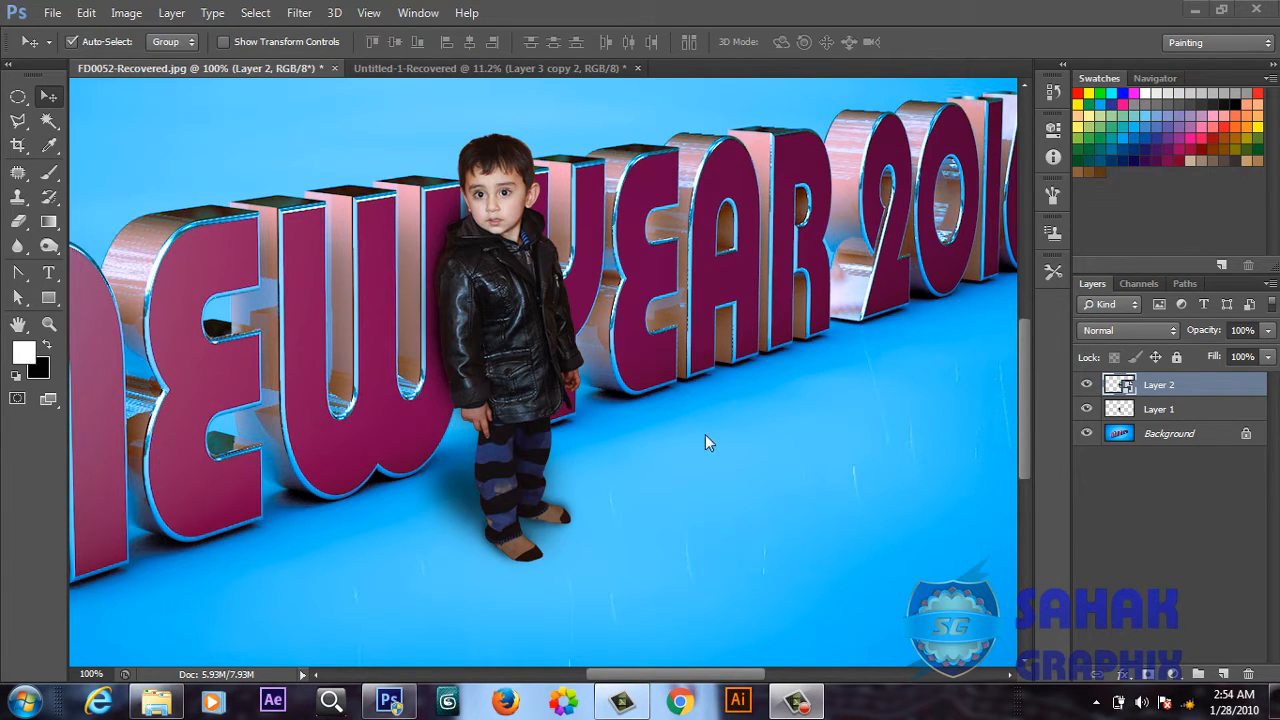
Examine the composite of the boy in front of the New Year 2016 lettering at several zoom levels
key(ctrl+plus)
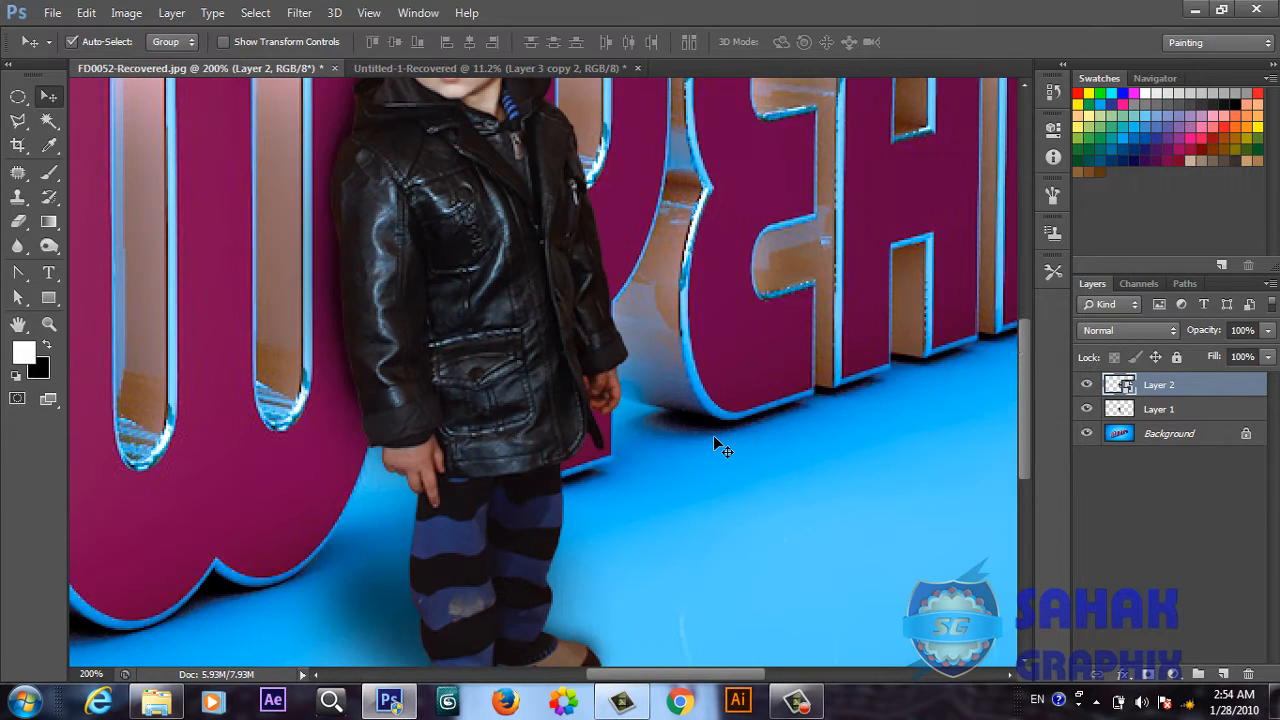
key(ctrl+minus)
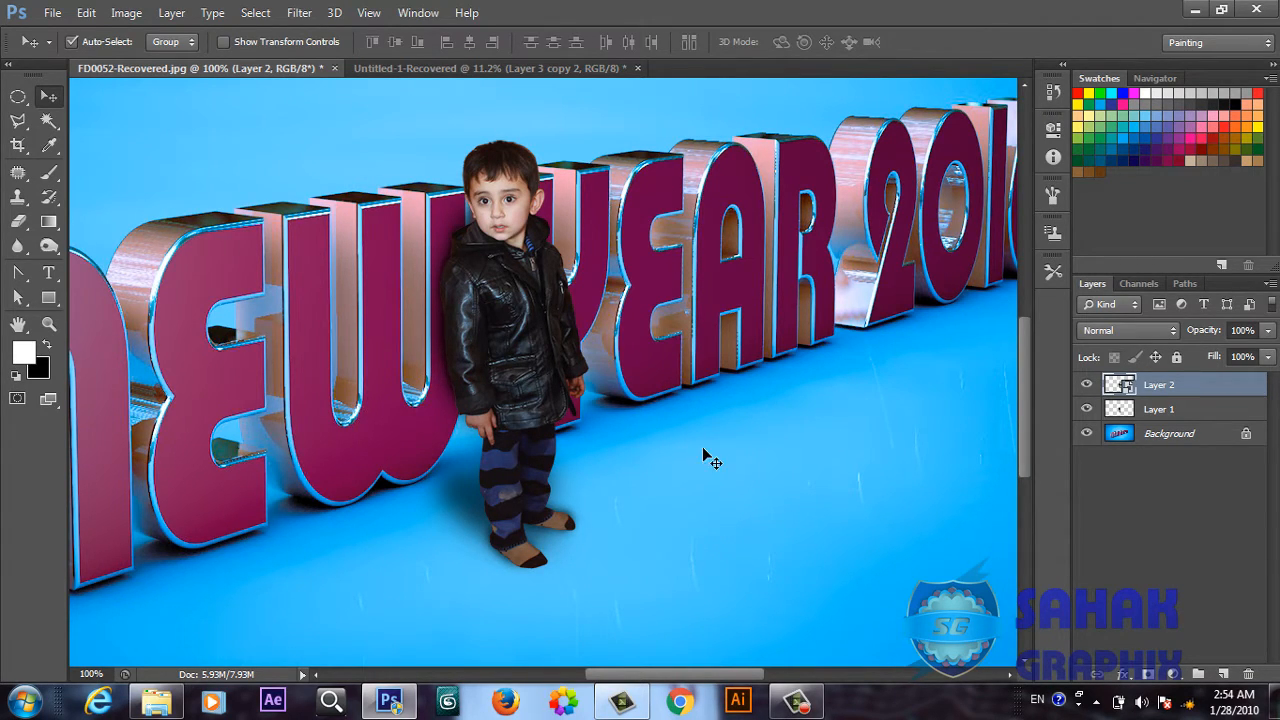
key(ctrl+minus)
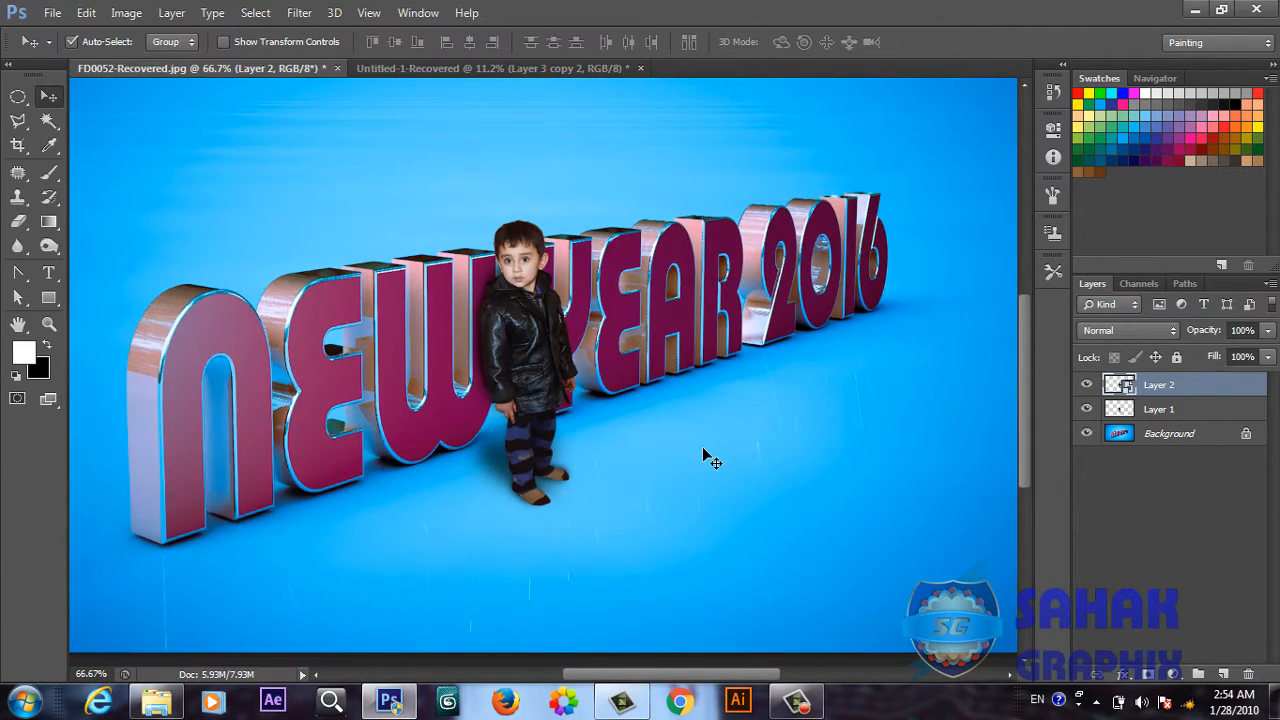
key(ctrl+plus)
key(ctrl+plus)
key(ctrl+minus)
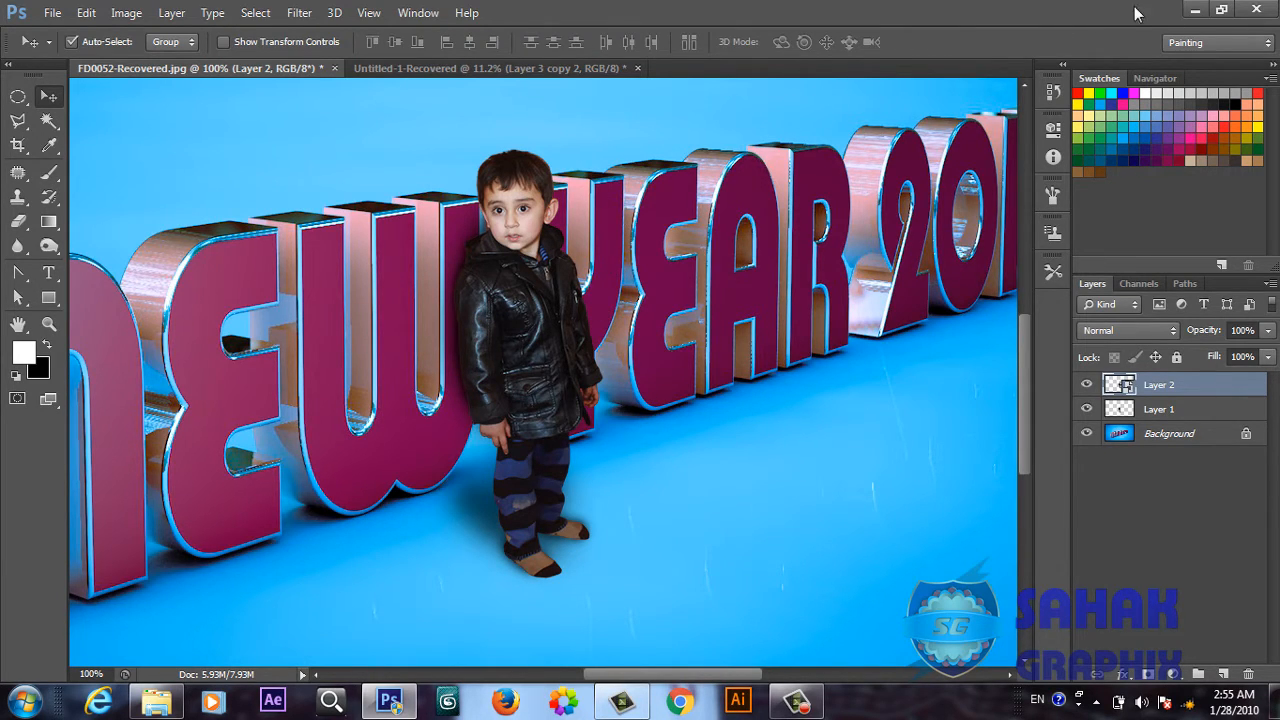
Open the desktop photo of the boy in the white robe and red headscarf in Photoshop
click(1195, 10)
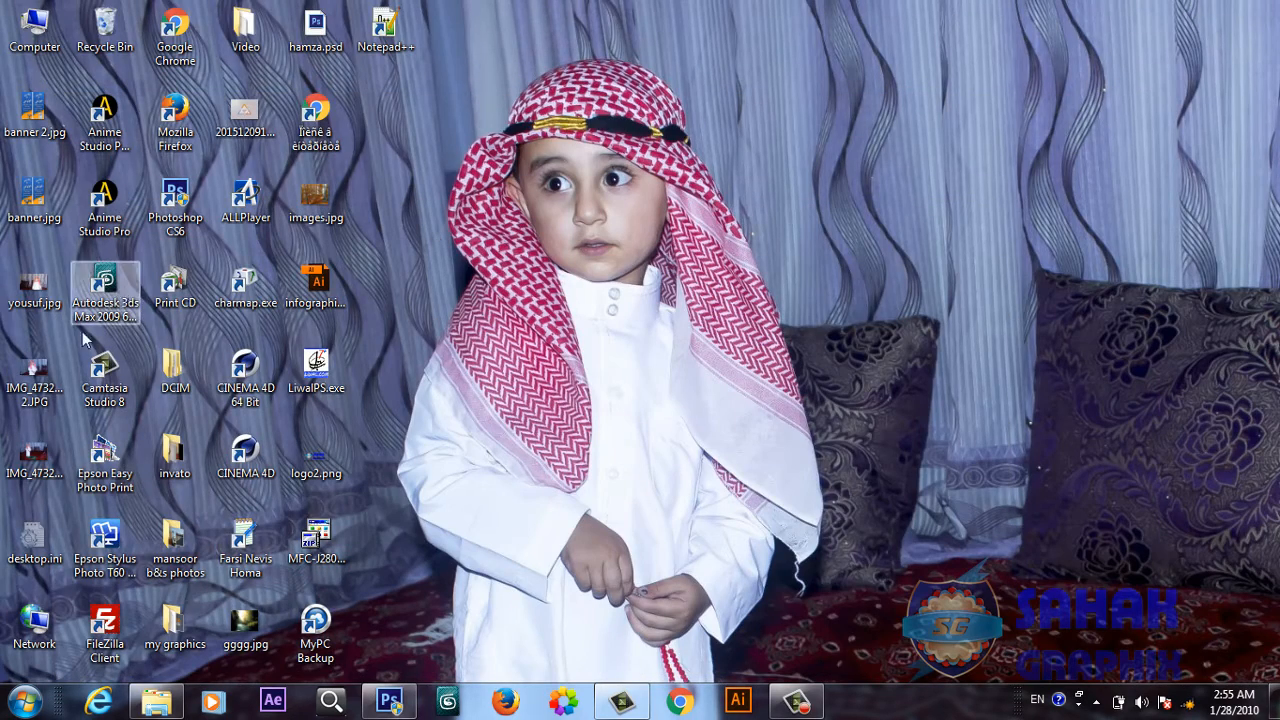
double_click(30, 450)
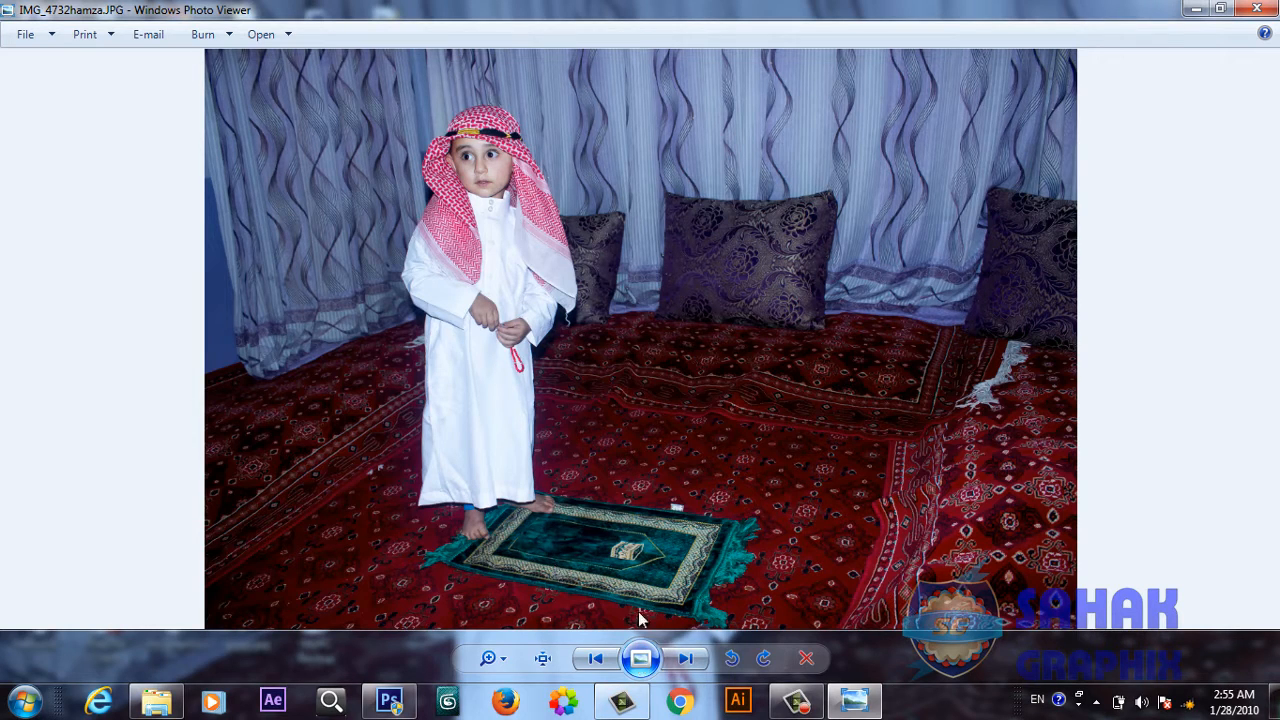
right_click(658, 357)
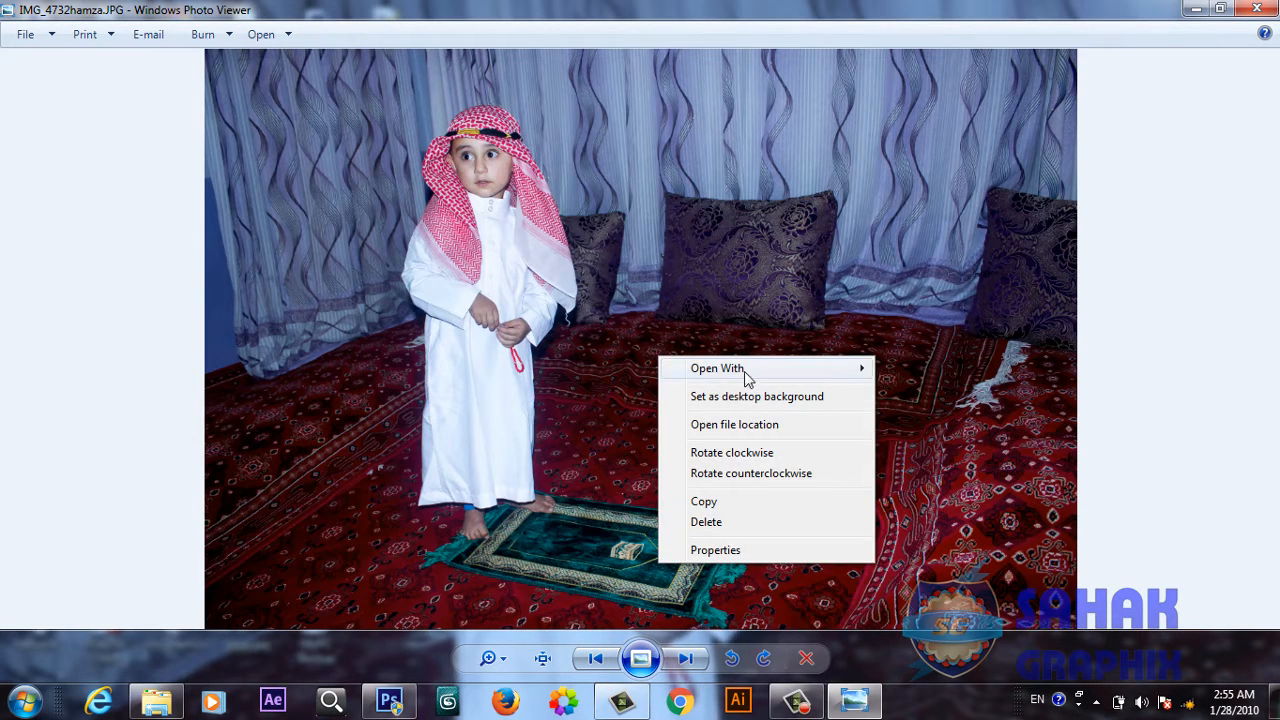
mouse_move(744, 372)
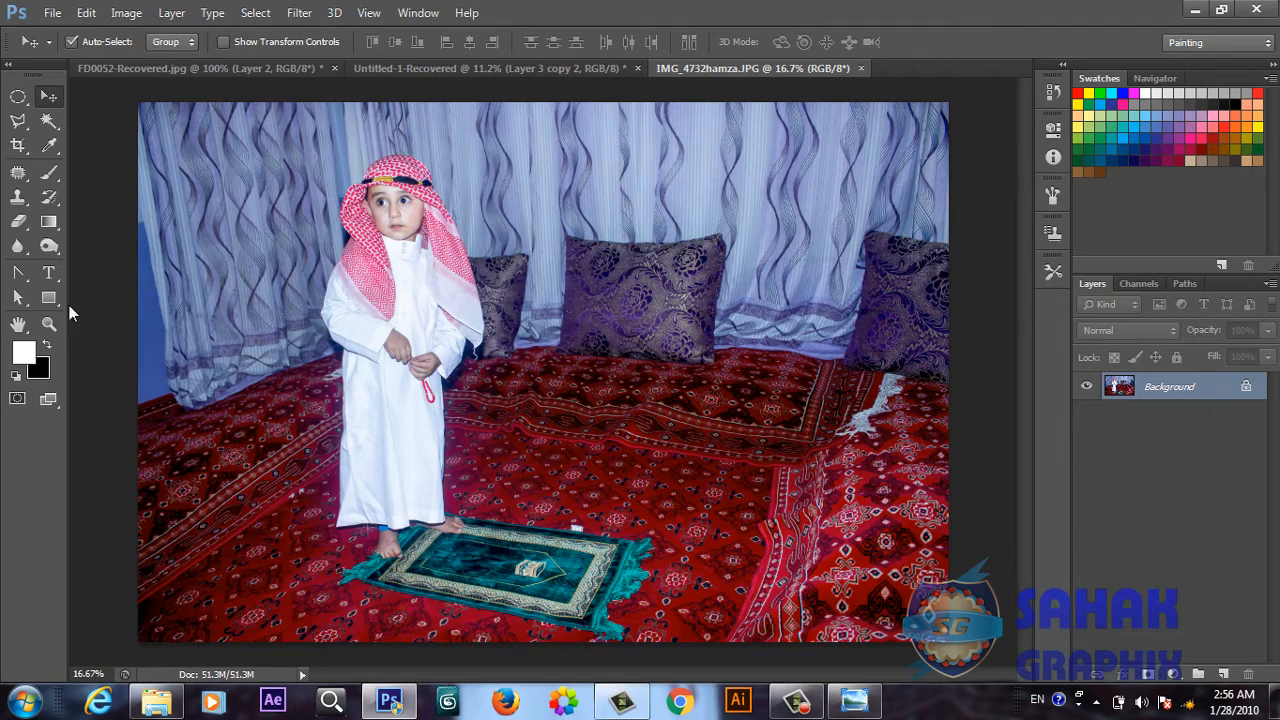
Examine the boy's headscarf and face up close, then the whole photo
click(48, 323)
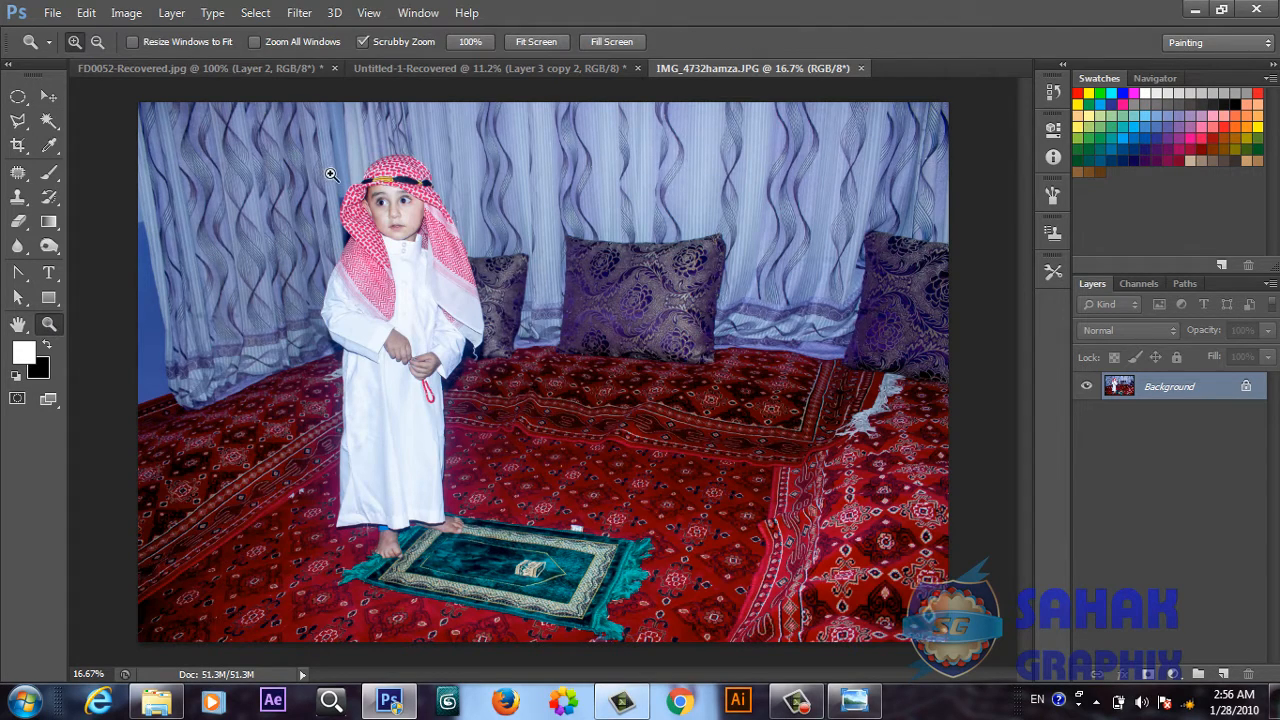
drag(328, 160, 511, 271)
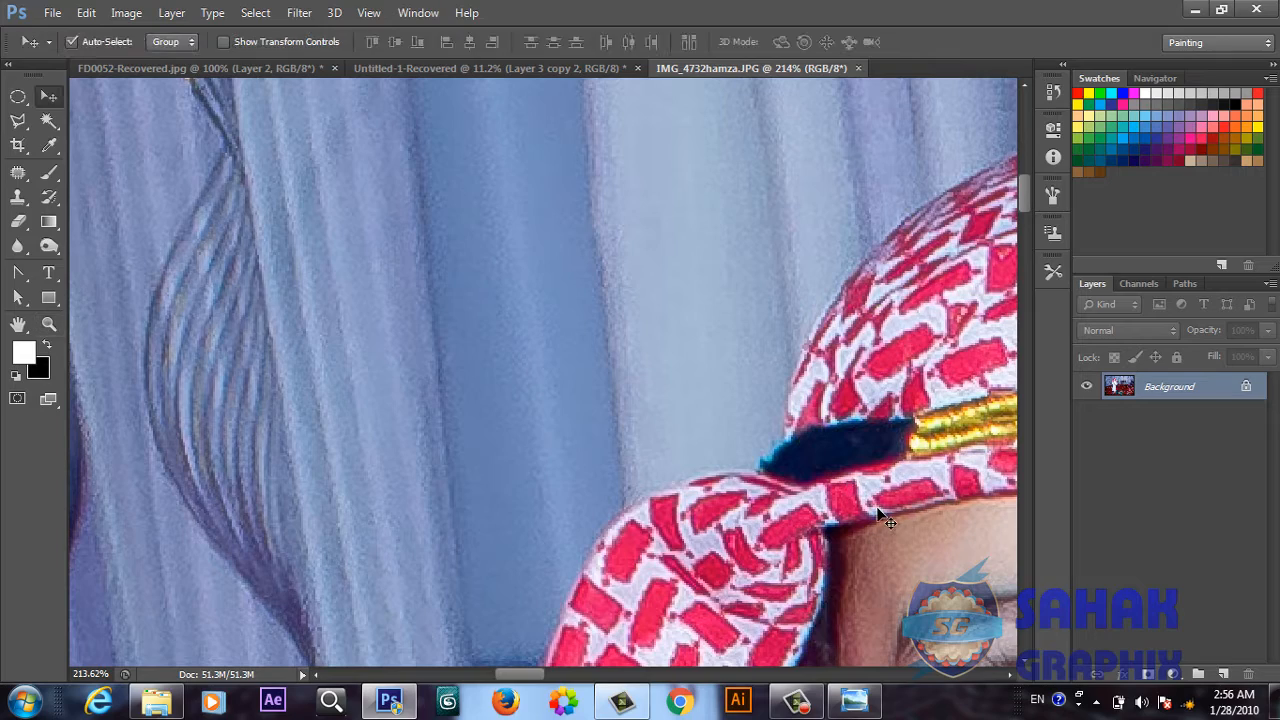
key(space)
drag(875, 507, 168, 255)
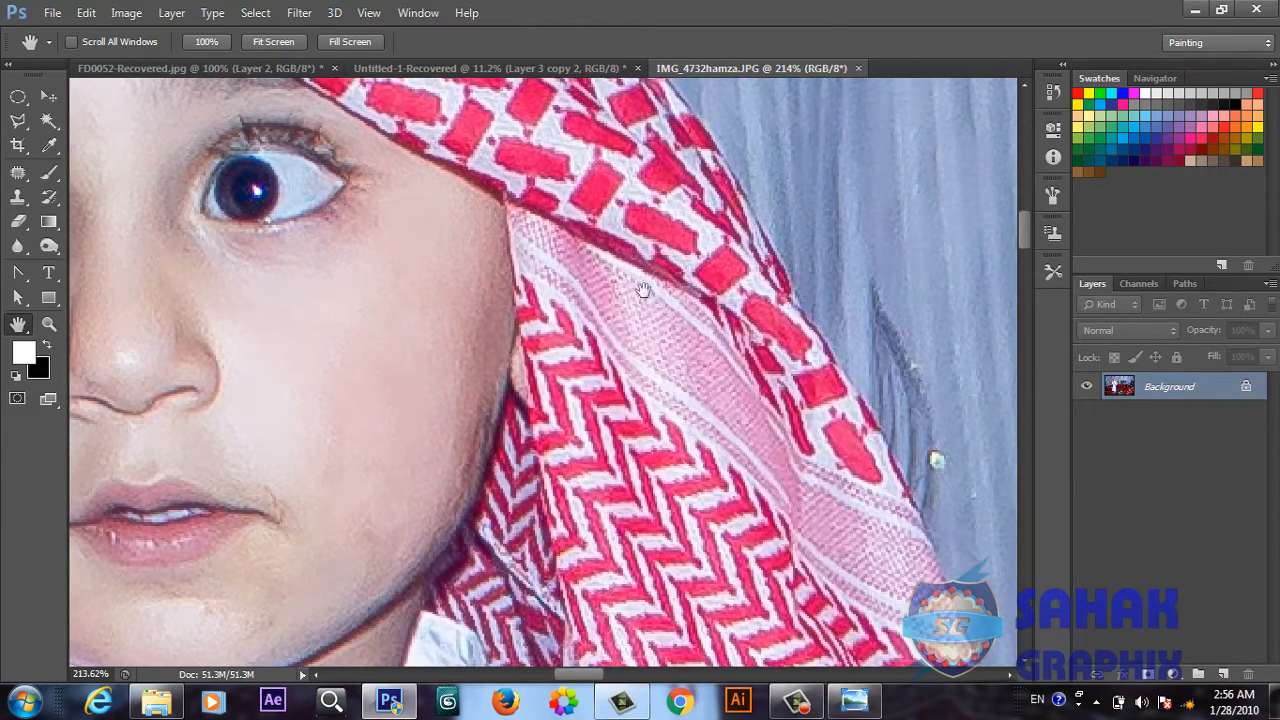
key(ctrl+minus)
key(ctrl+minus)
key(ctrl+minus)
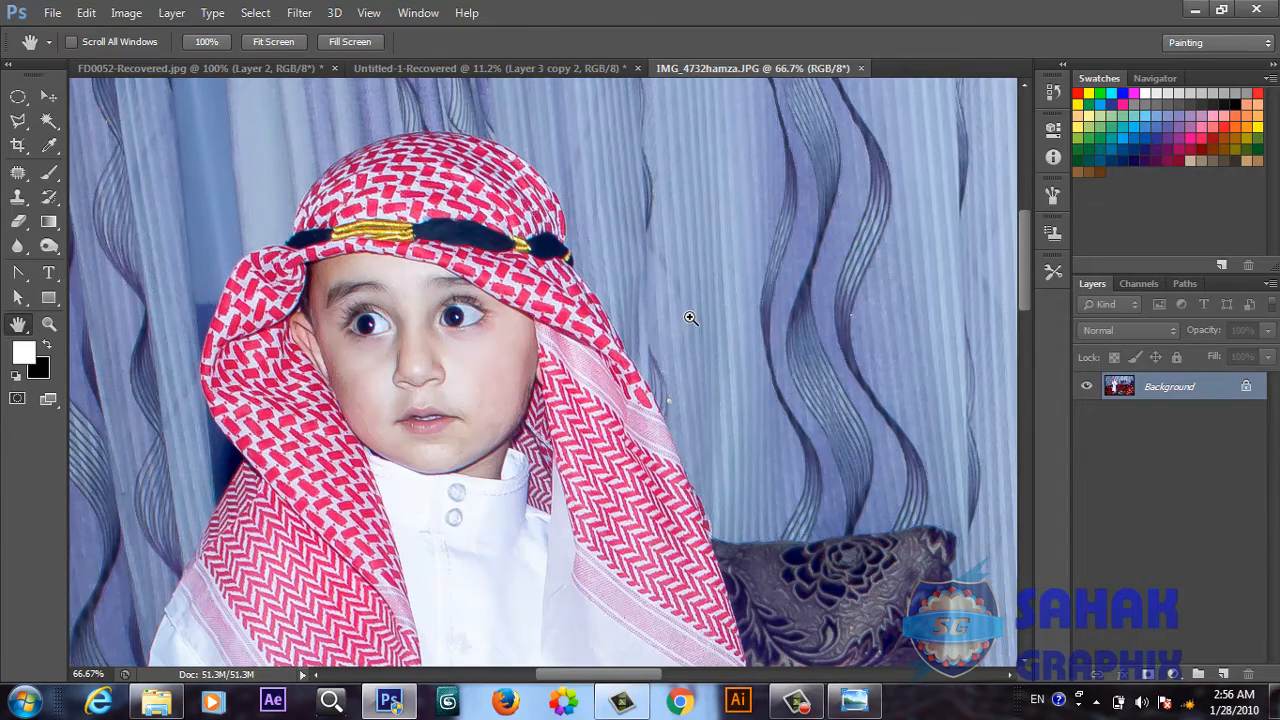
key(ctrl+plus)
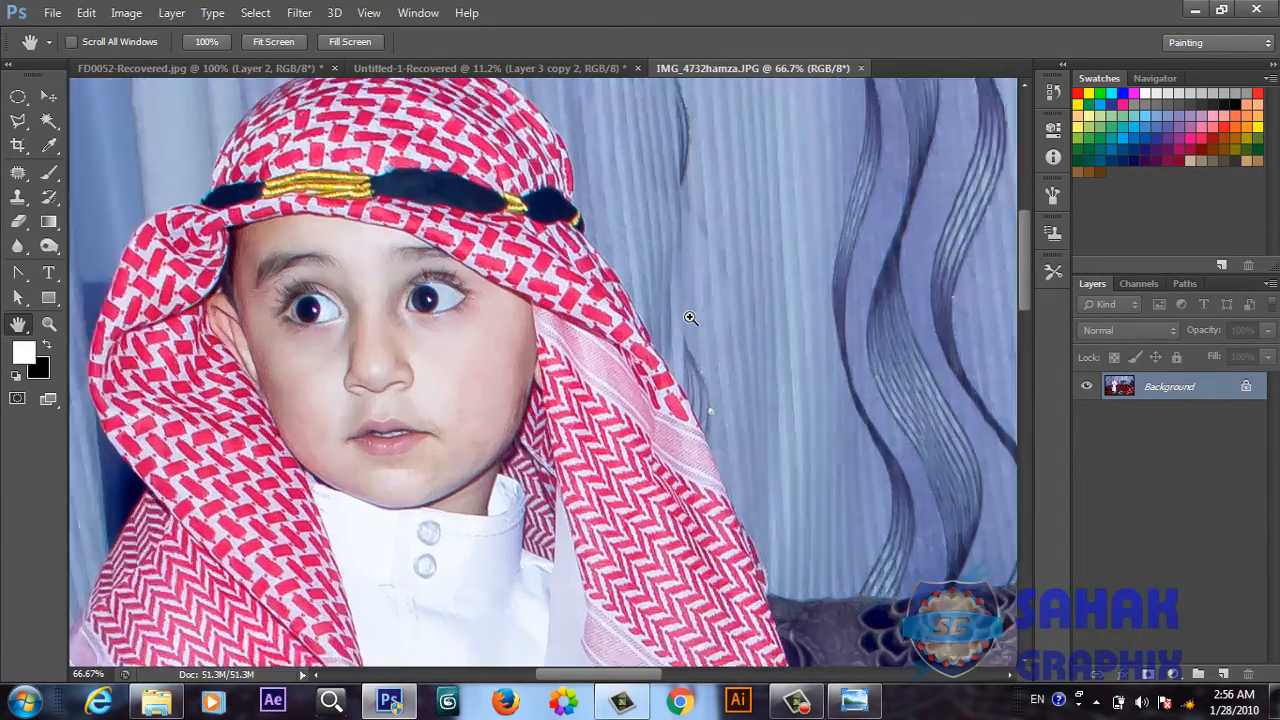
key(ctrl+plus)
key(ctrl+minus)
key(ctrl+minus)
key(ctrl+minus)
key(ctrl+minus)
key(ctrl+minus)
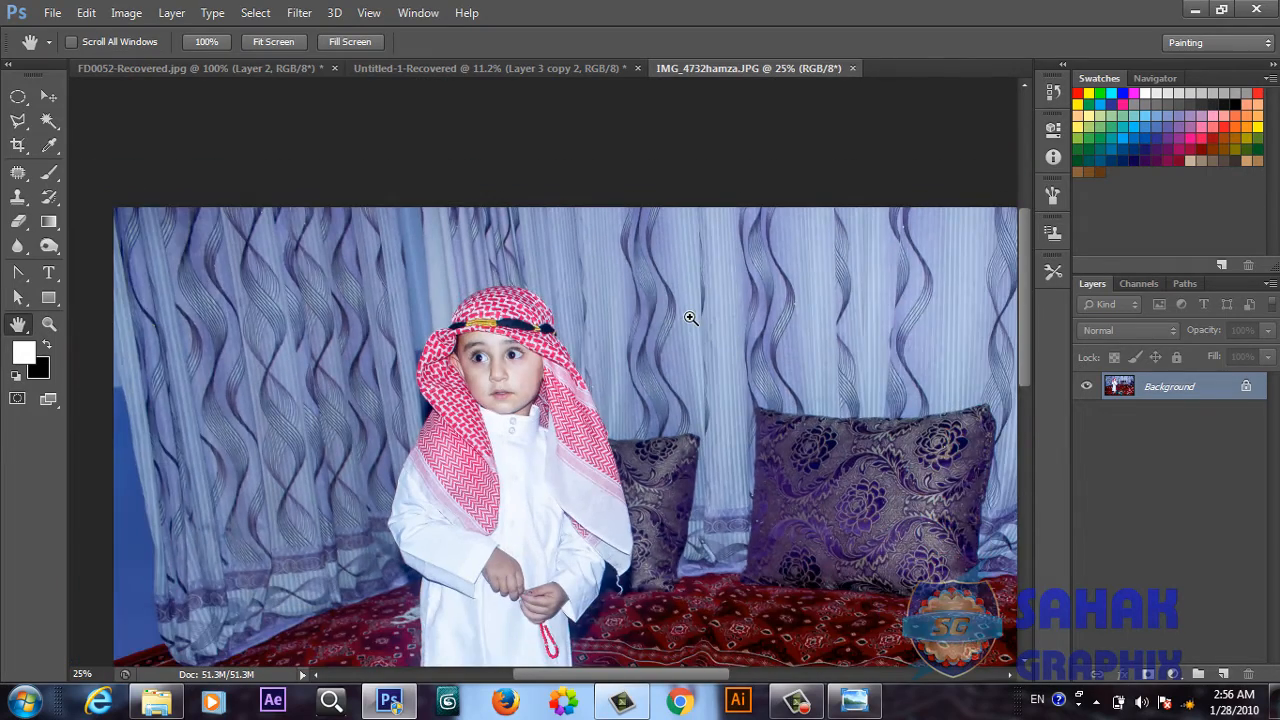
key(ctrl+minus)
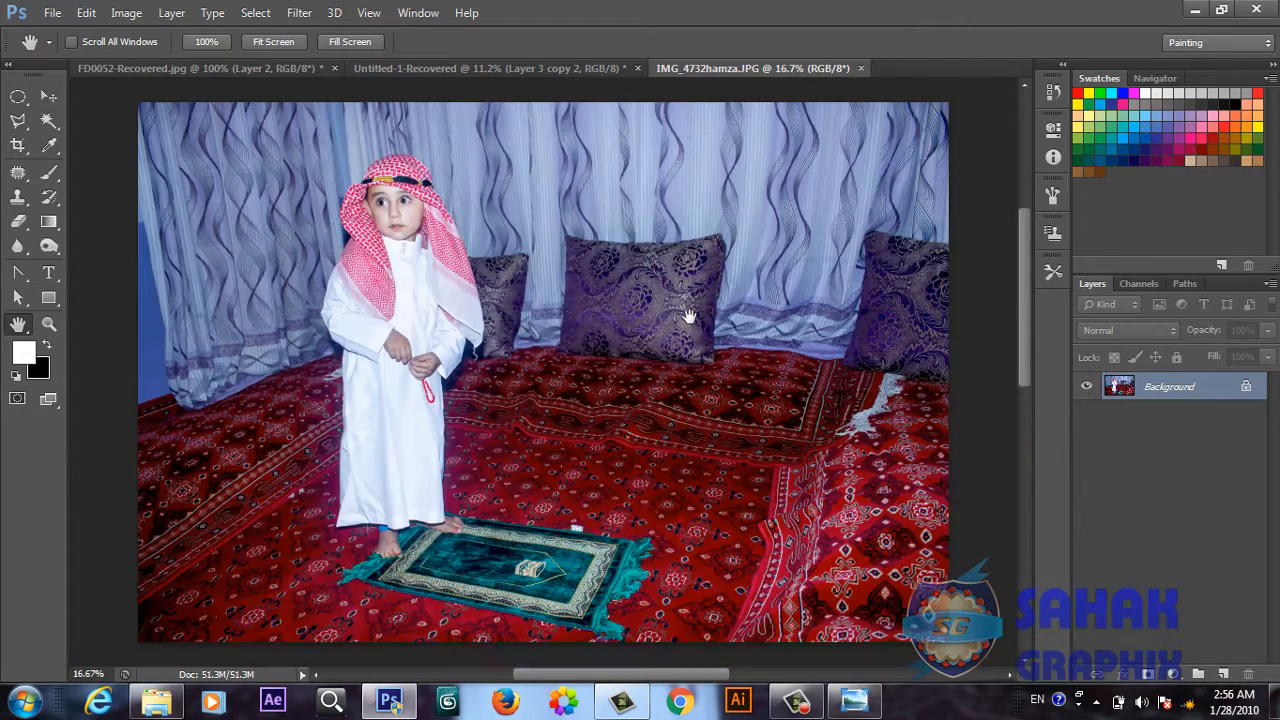
Activate the Pen tool with the lower edge of the boy's white robe magnified to 200%
right_click(25, 283)
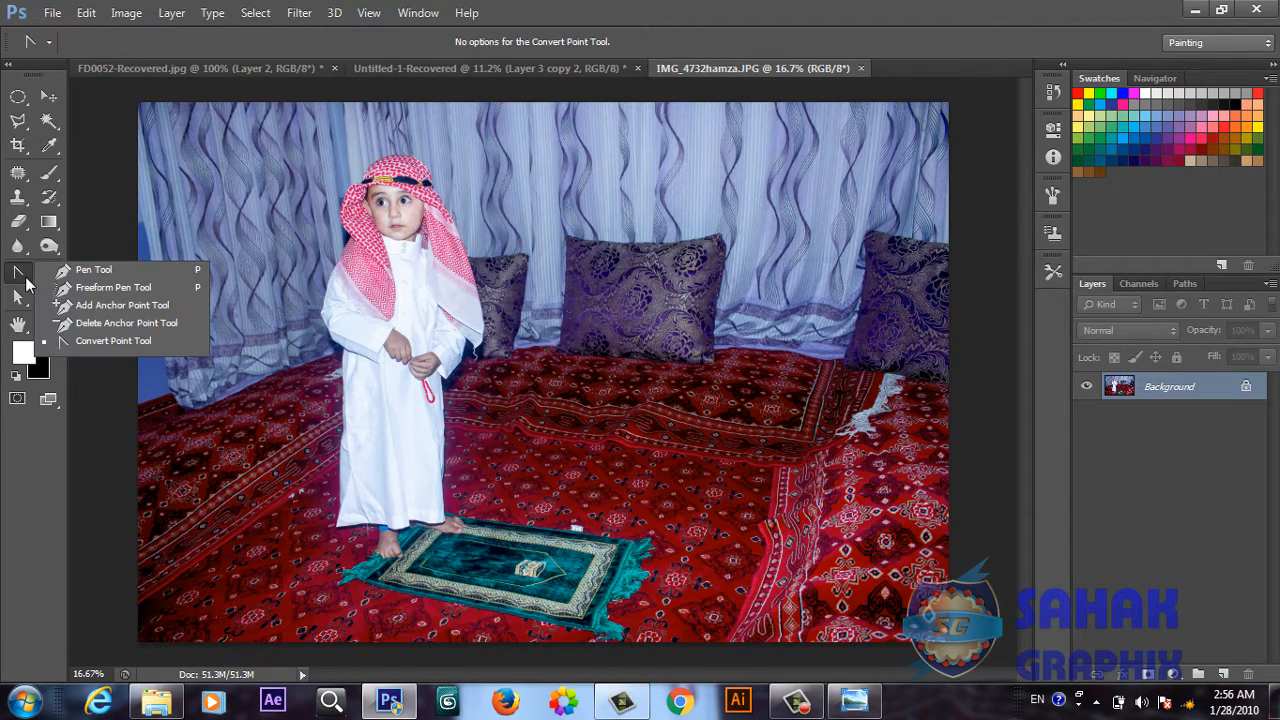
click(84, 272)
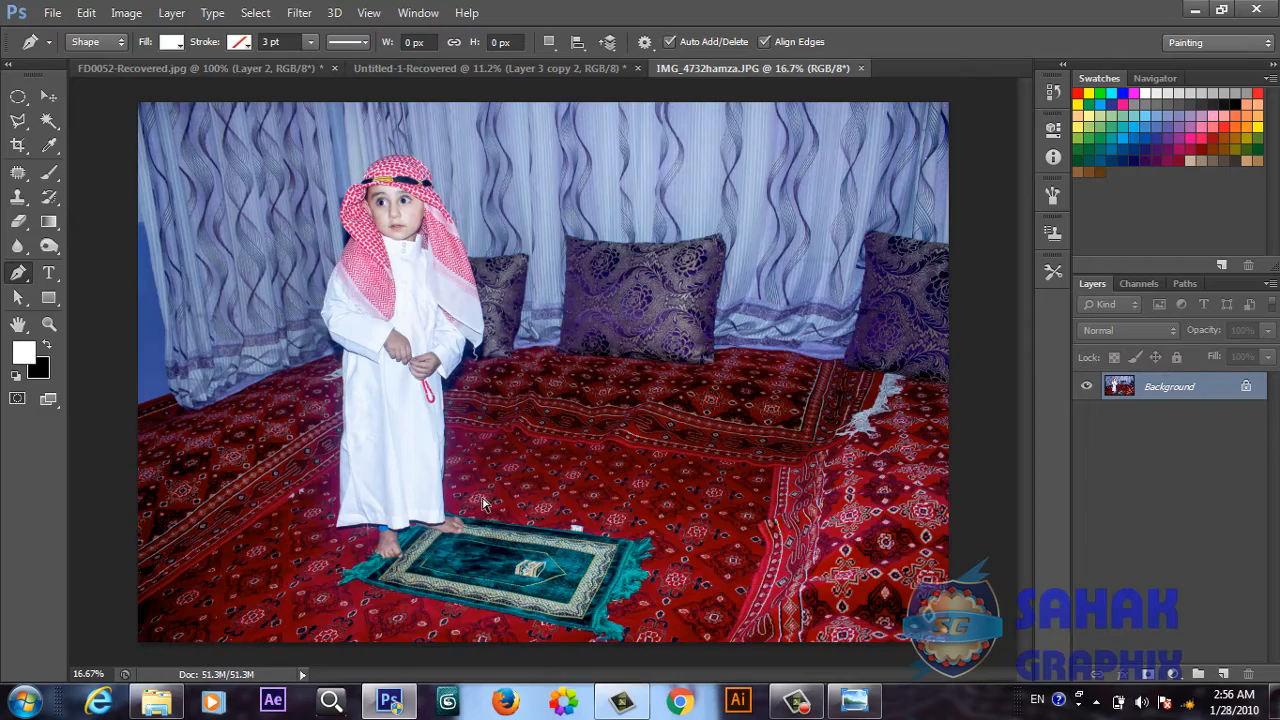
key(ctrl+plus)
key(ctrl+plus)
key(ctrl+plus)
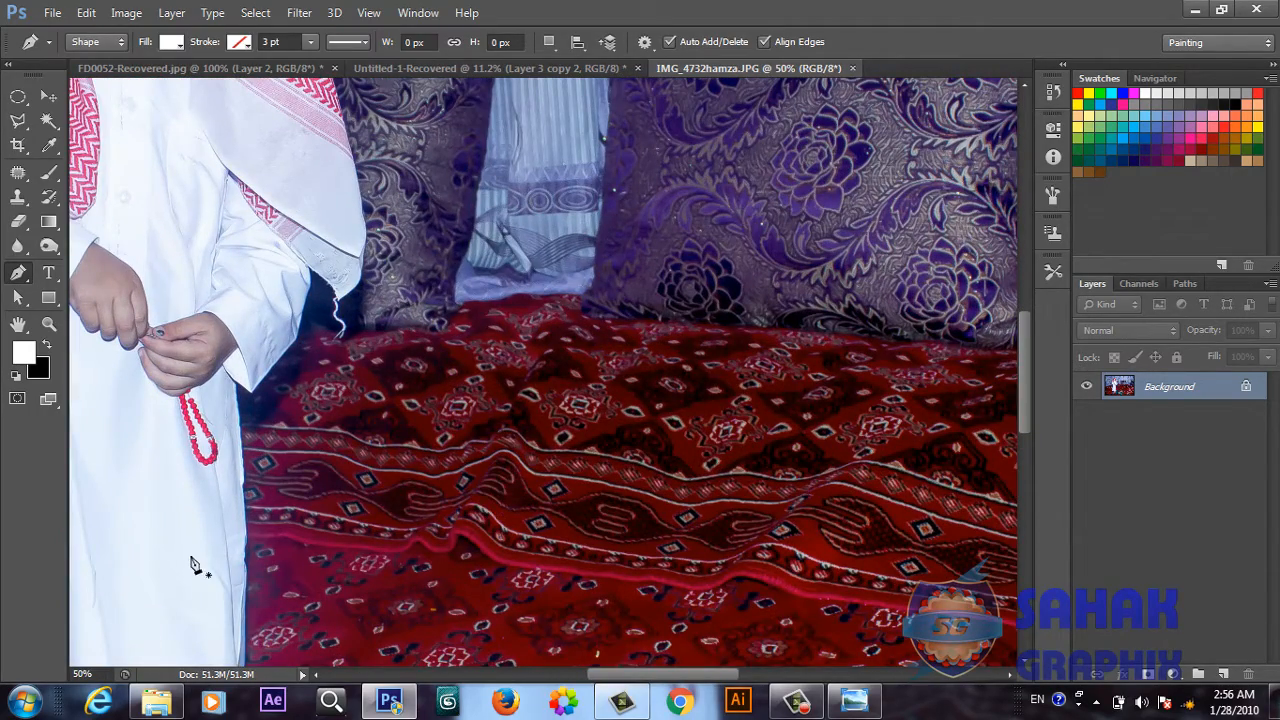
key(ctrl+plus)
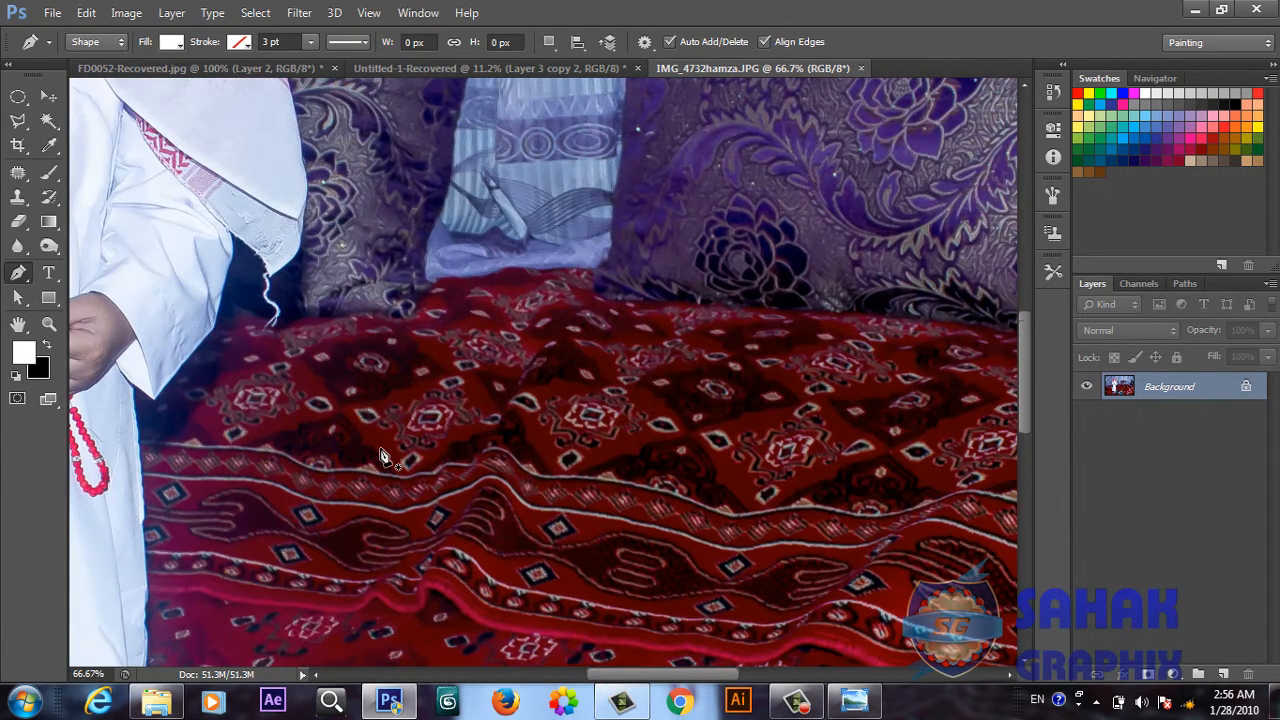
key(h)
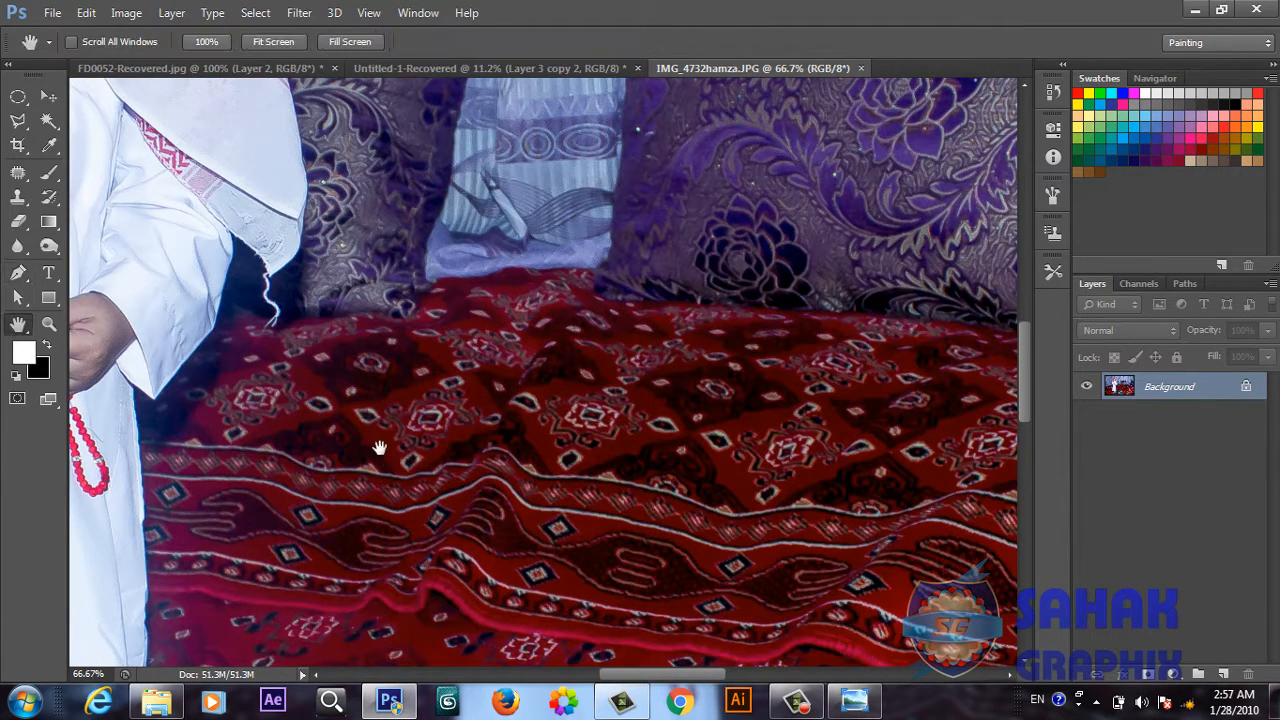
drag(177, 497, 379, 273)
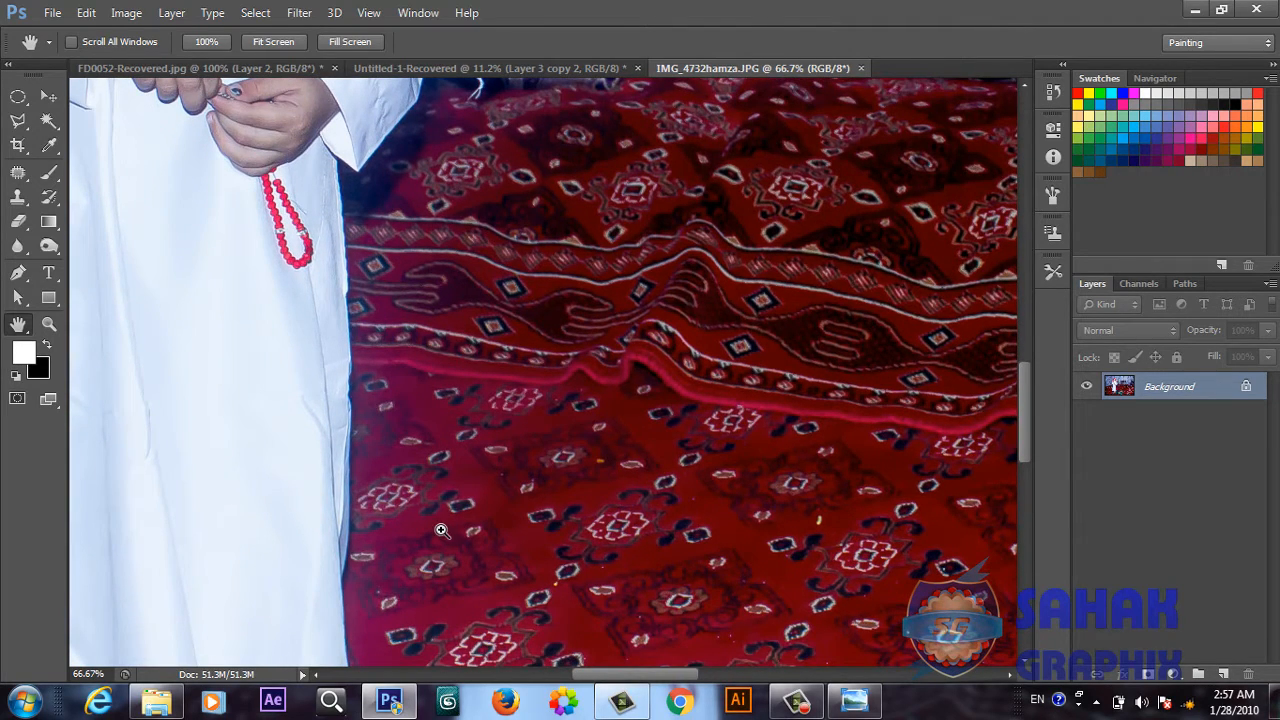
key(ctrl+plus)
key(ctrl+plus)
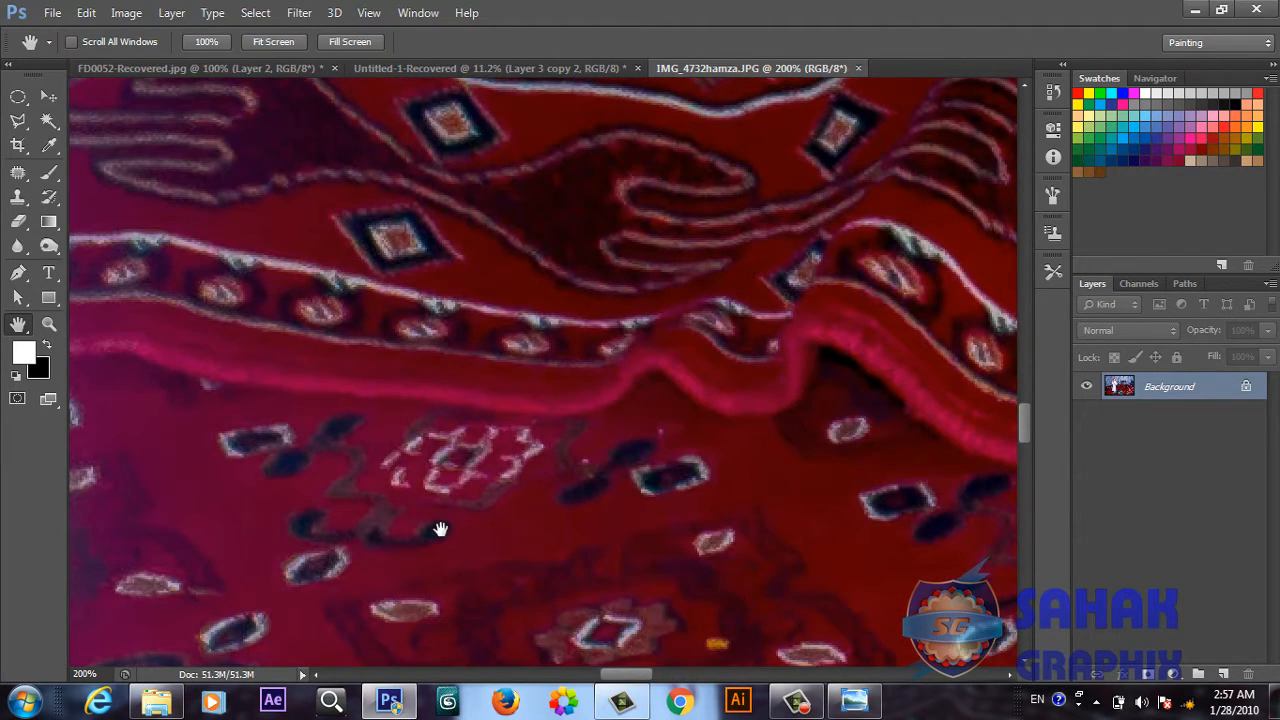
drag(374, 509, 703, 111)
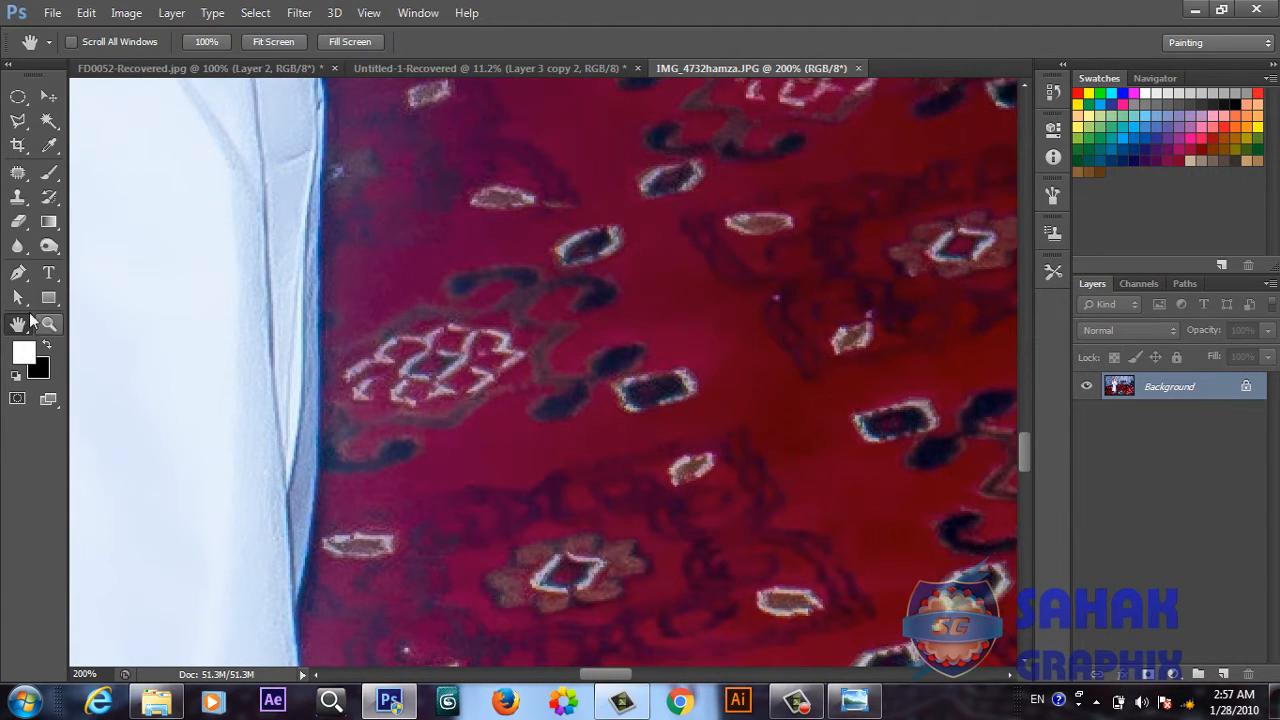
click(19, 271)
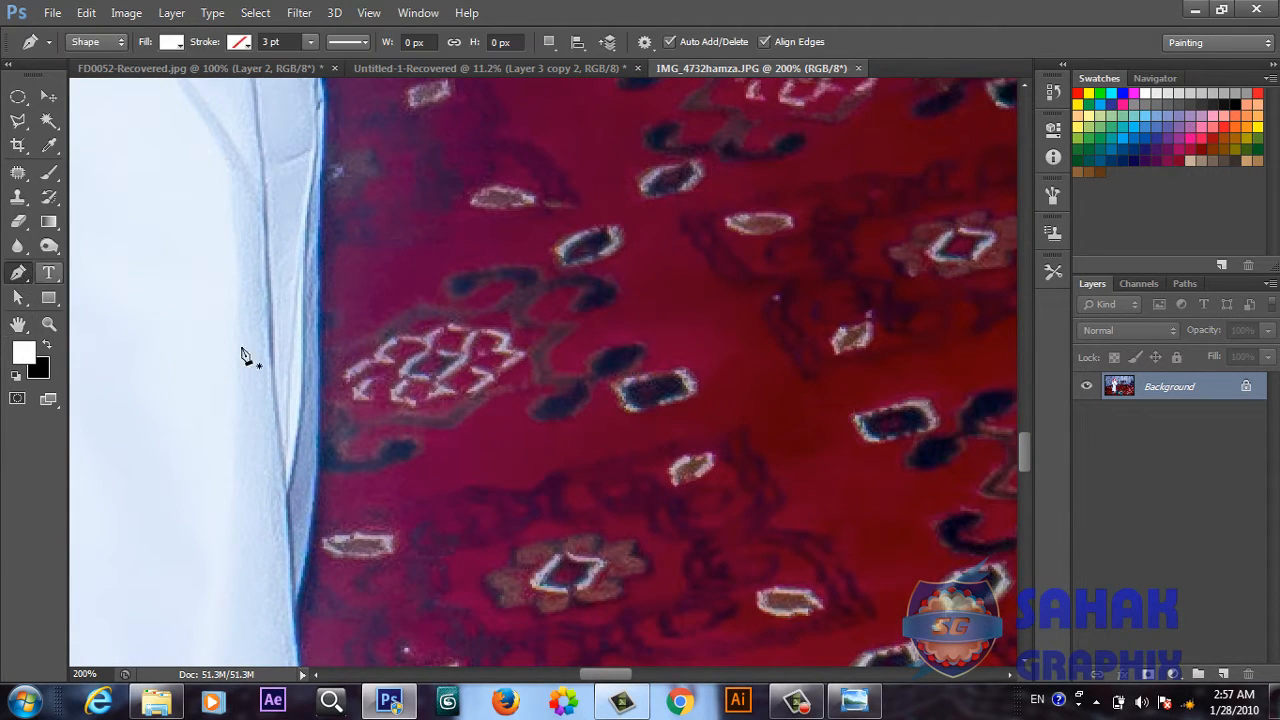
Try tracing the edge of the white robe with the Pen tool in Shape mode
click(310, 551)
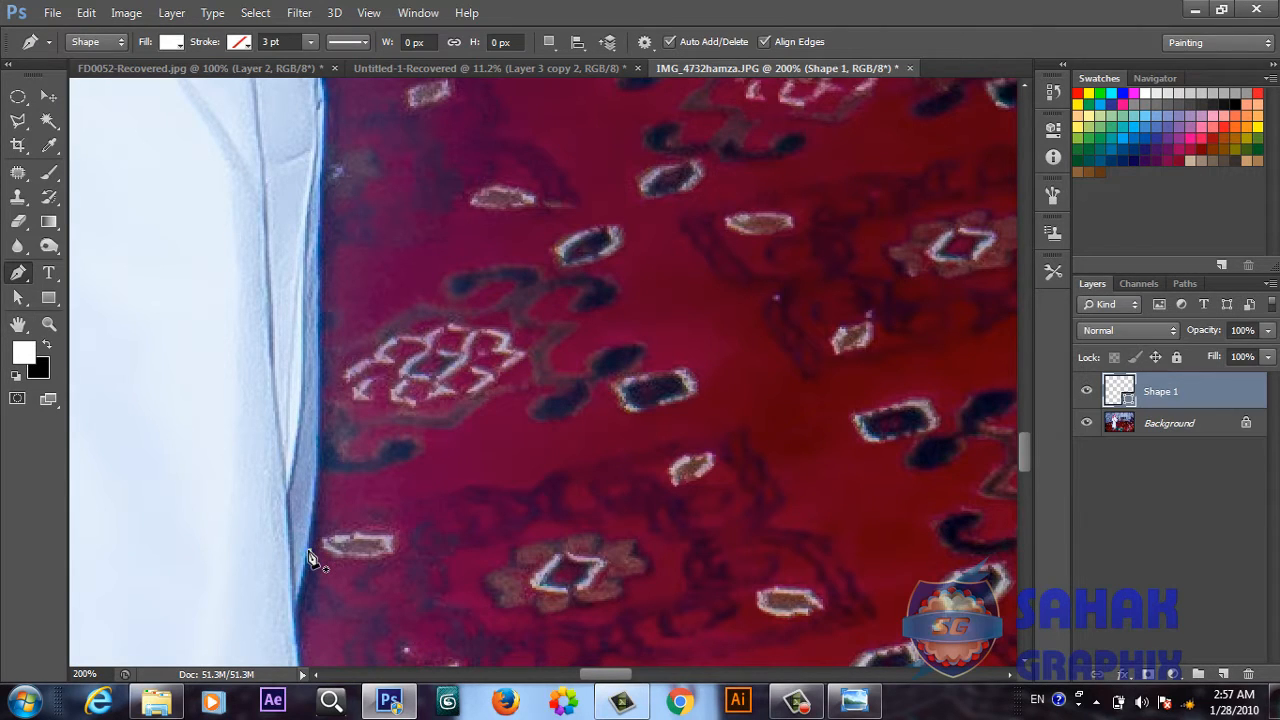
click(320, 297)
drag(320, 282, 313, 207)
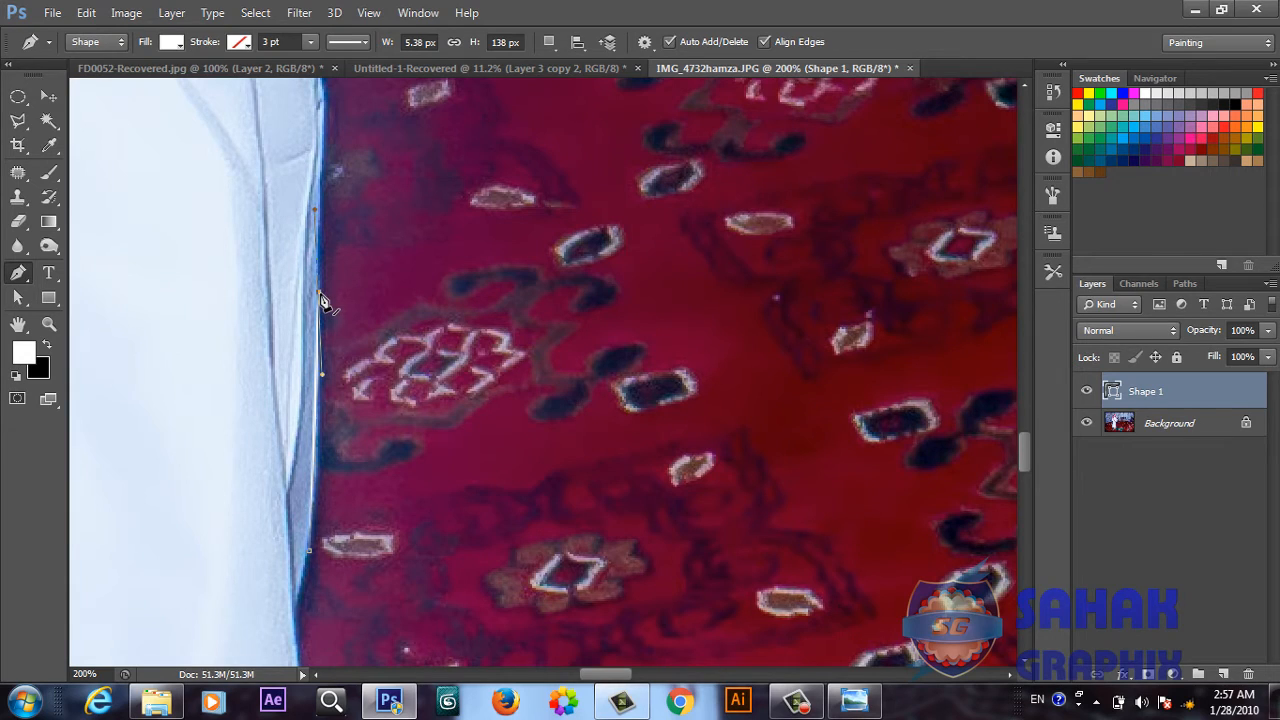
key(Return)
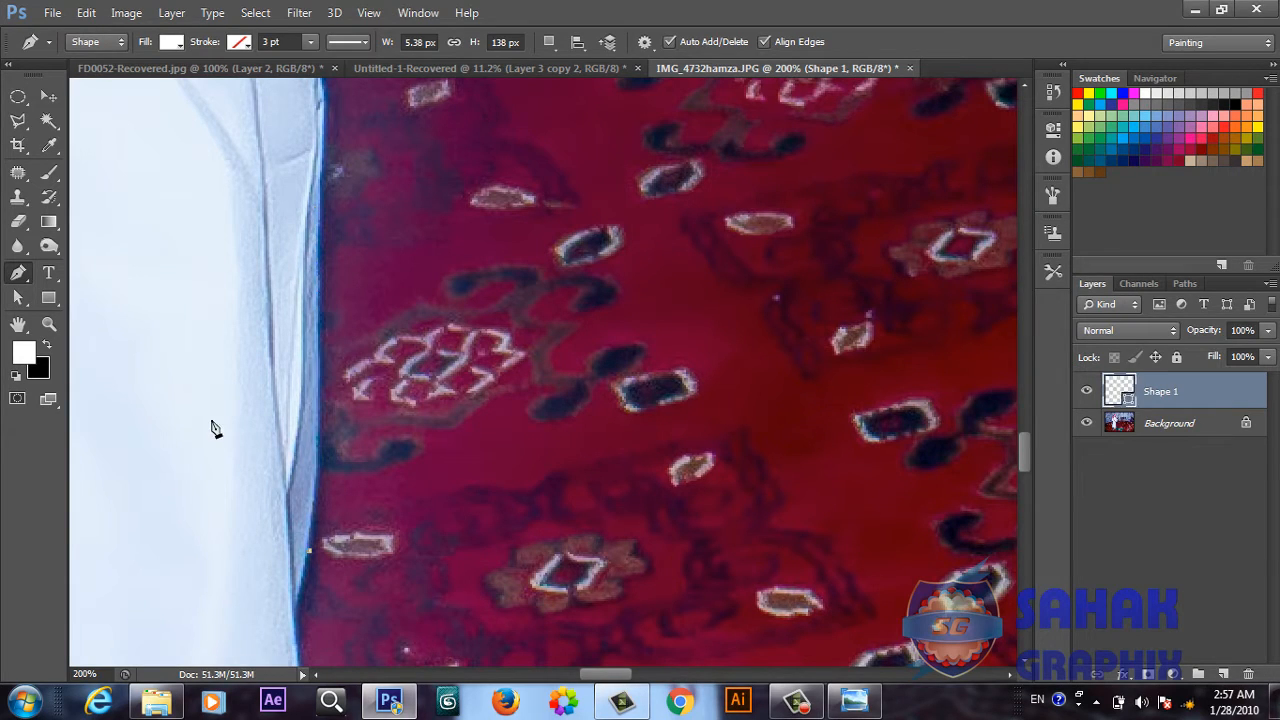
Switch the Pen tool to Path mode and try continuing the existing shape's outline along the robe
click(117, 41)
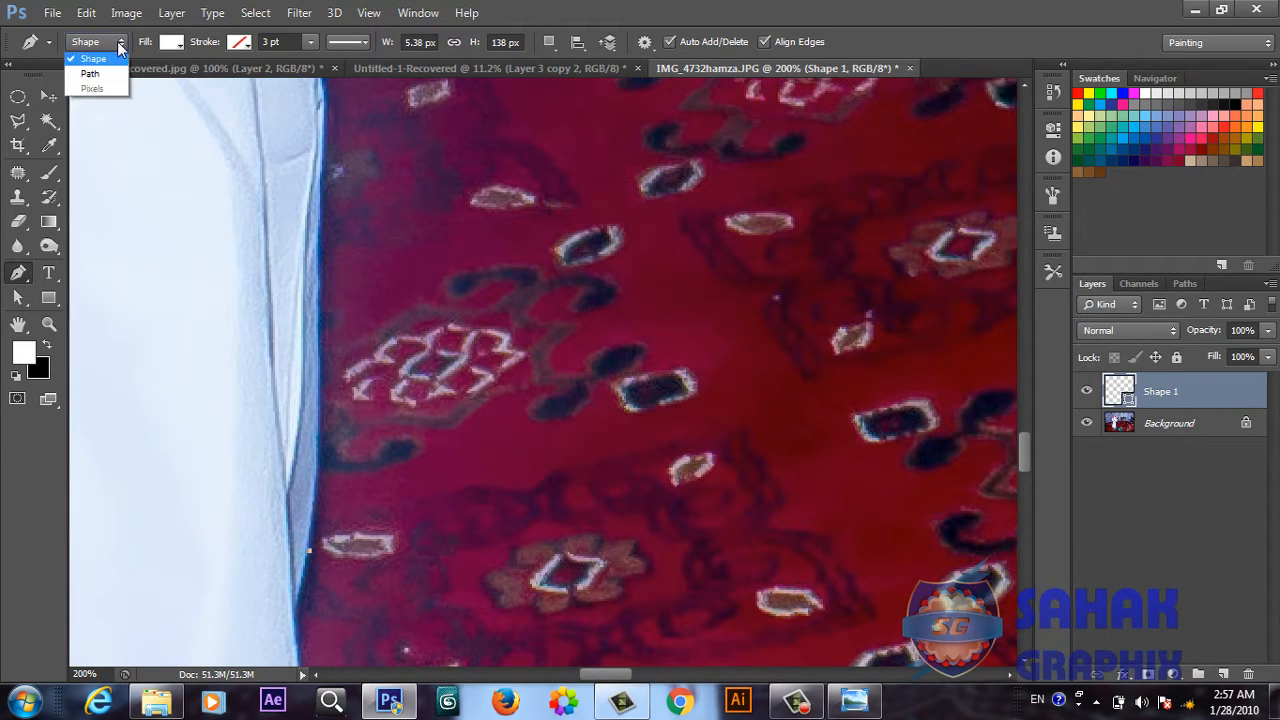
click(104, 78)
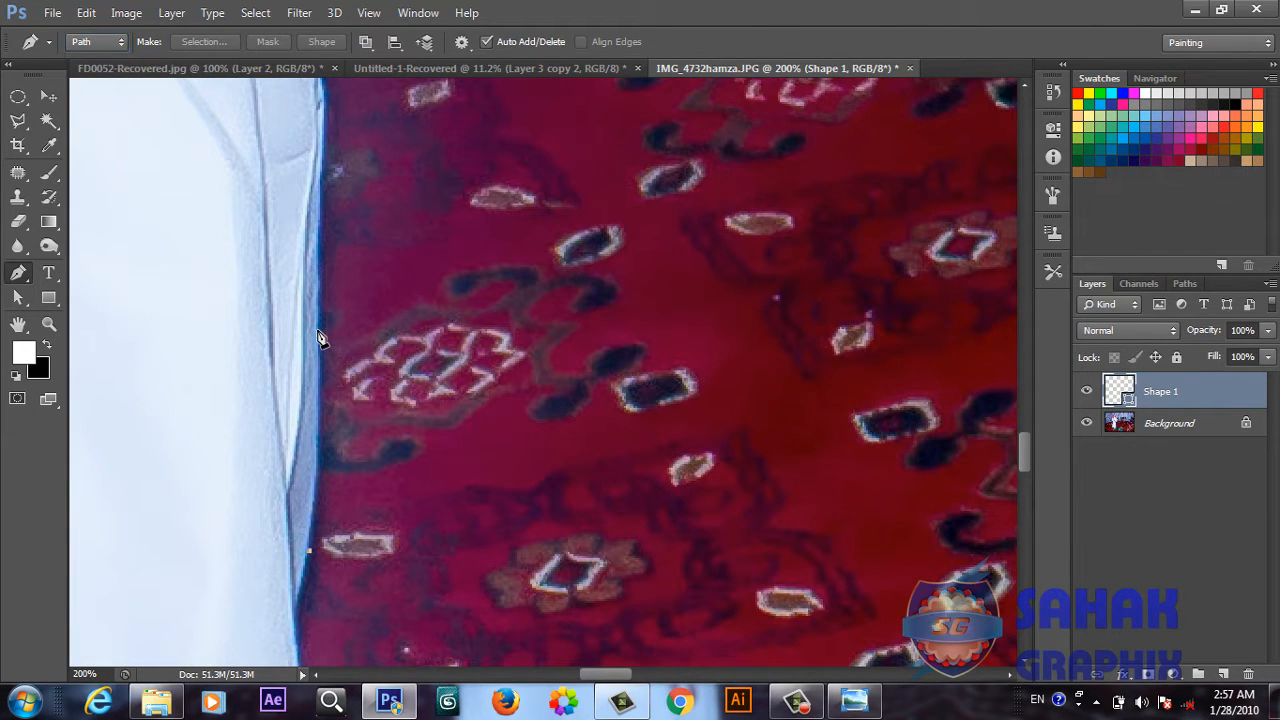
drag(318, 331, 314, 308)
click(279, 310)
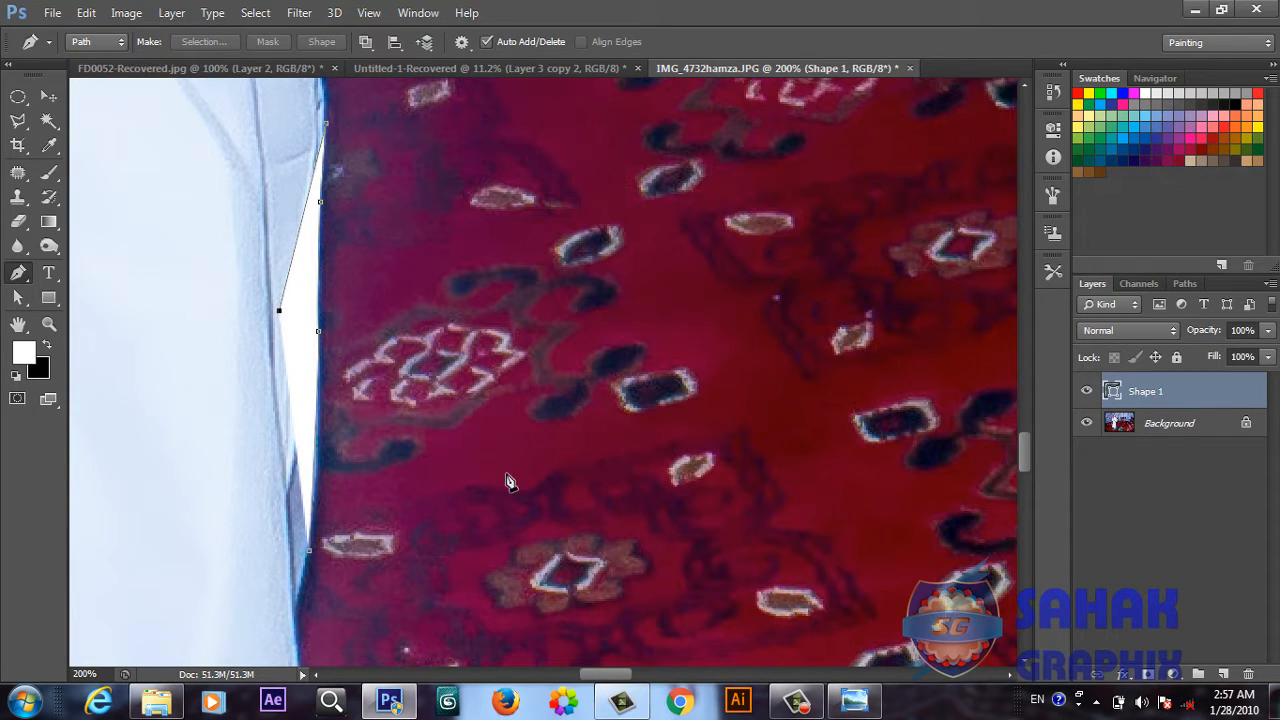
Undo all the pen points and the shape layer, leaving only the background photo
key(ctrl+z)
key(ctrl+z)
key(ctrl+z)
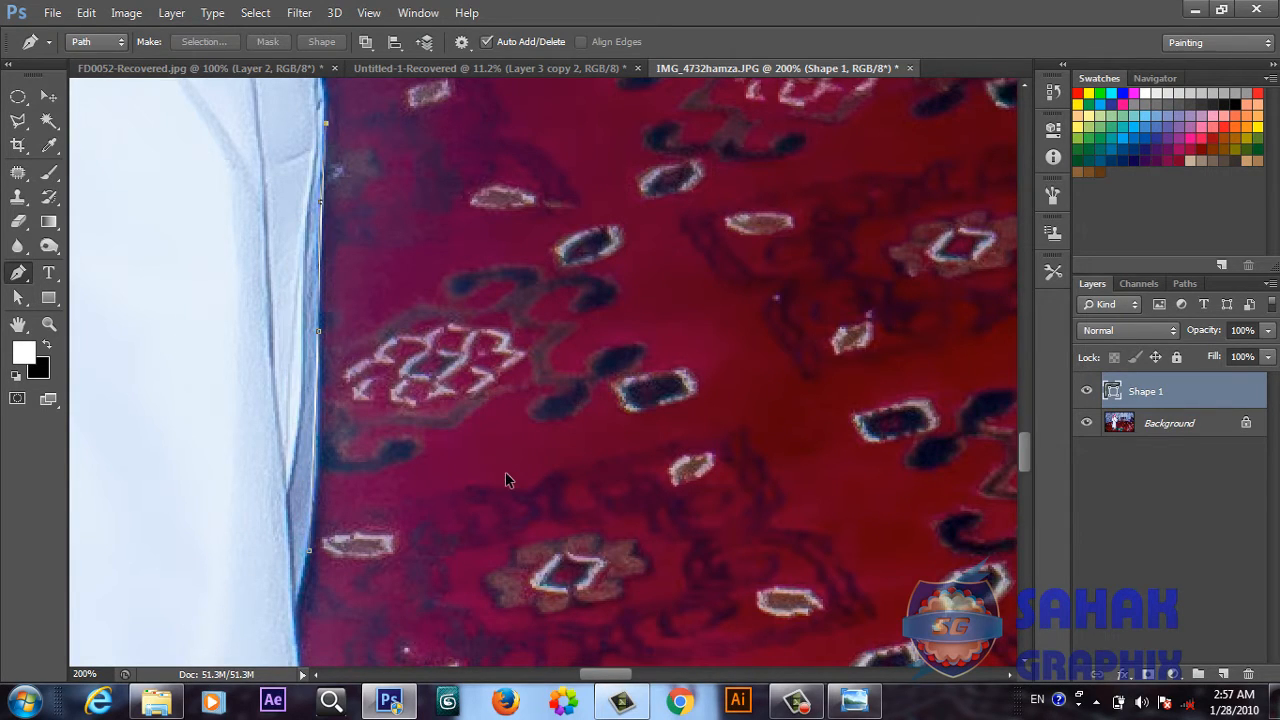
key(ctrl+alt+z)
key(ctrl+alt+z)
key(ctrl+alt+z)
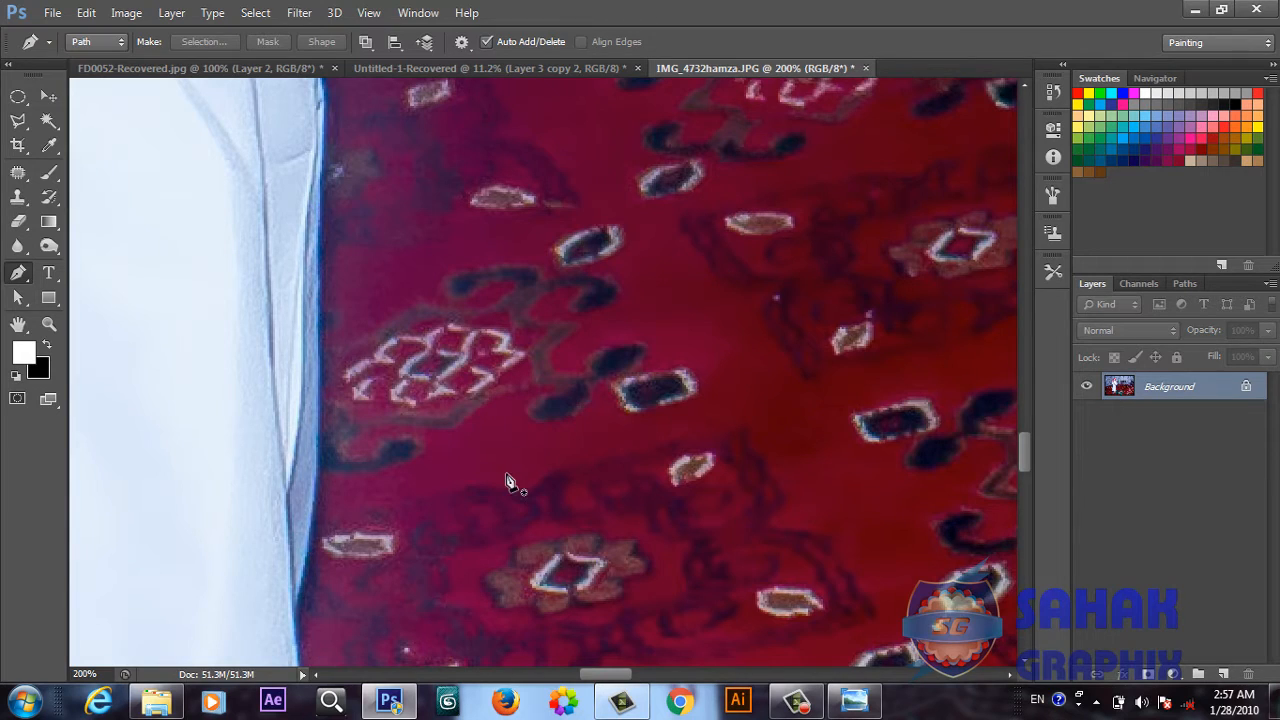
Keep the Pen tool in Path mode and start a path on the white robe's edge beside the red carpet
click(117, 42)
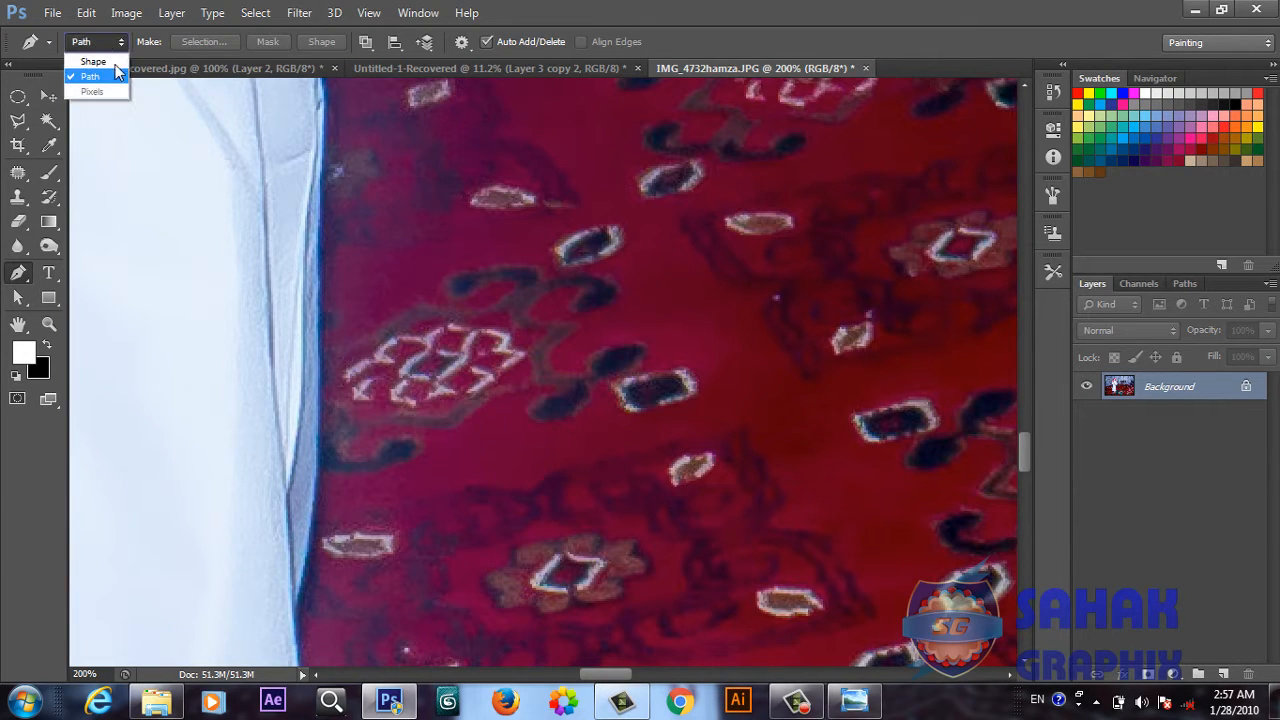
click(108, 77)
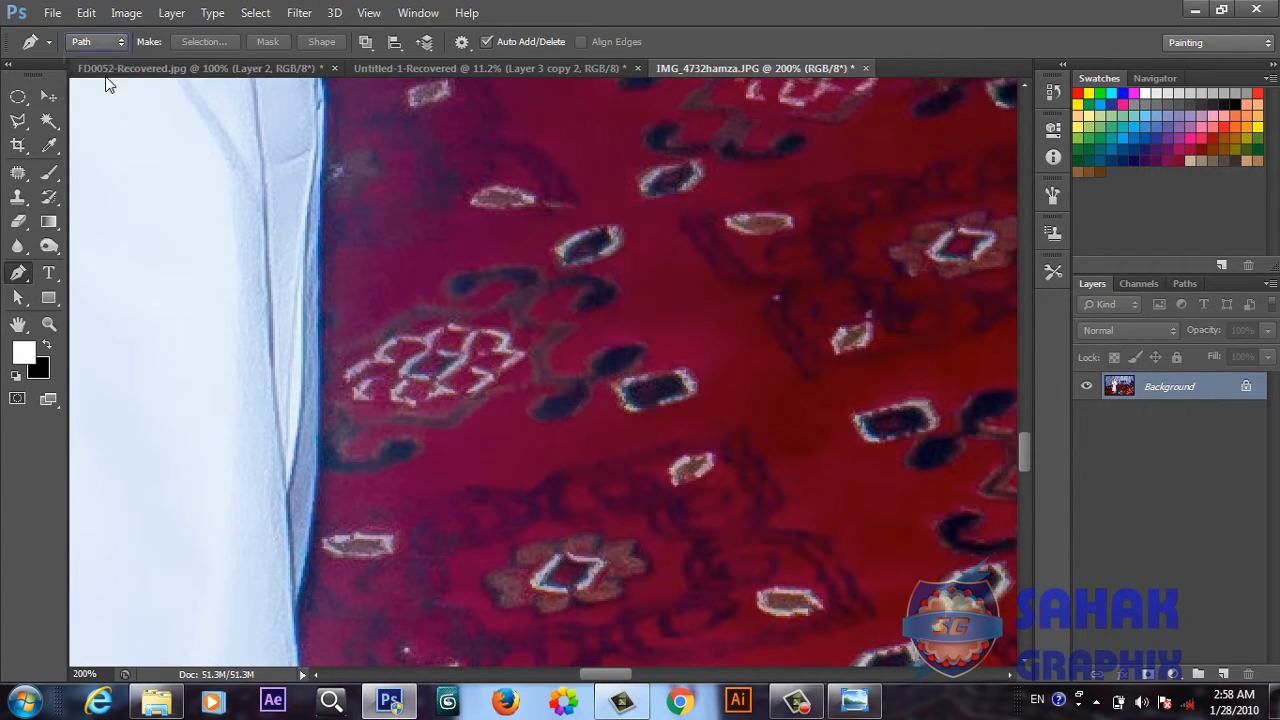
click(313, 530)
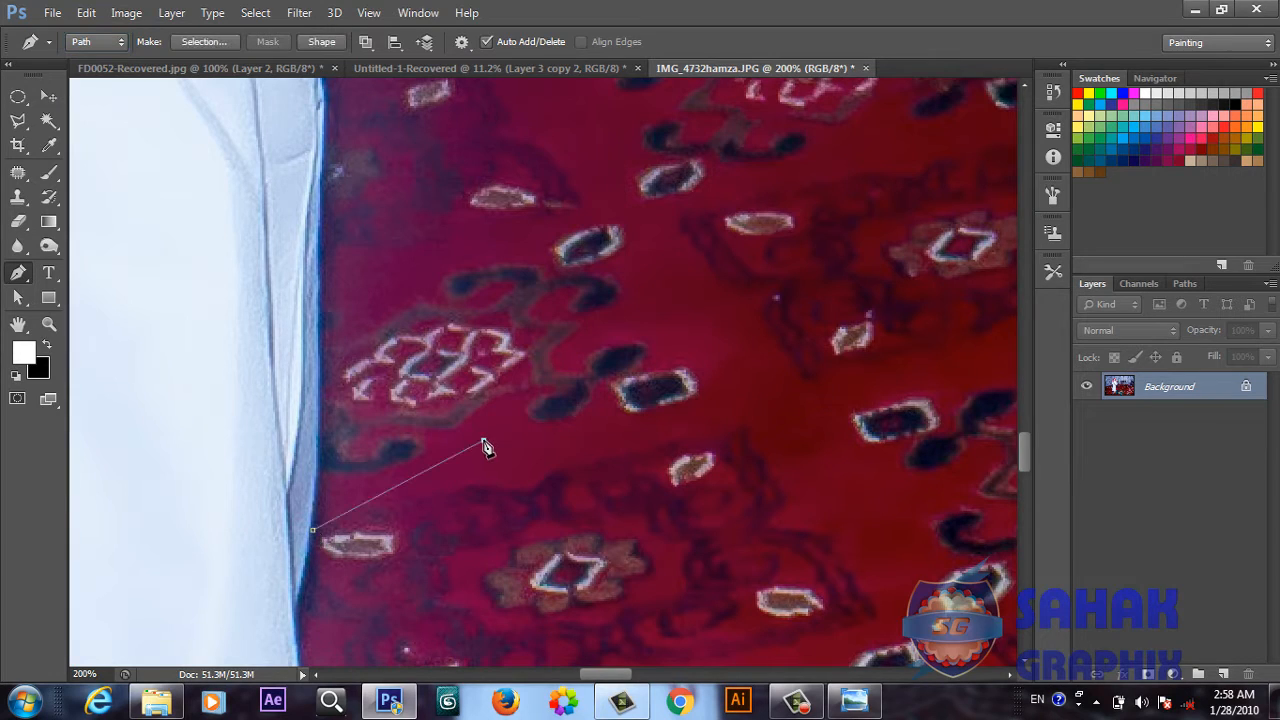
click(483, 440)
key(ctrl+z)
key(ctrl+z)
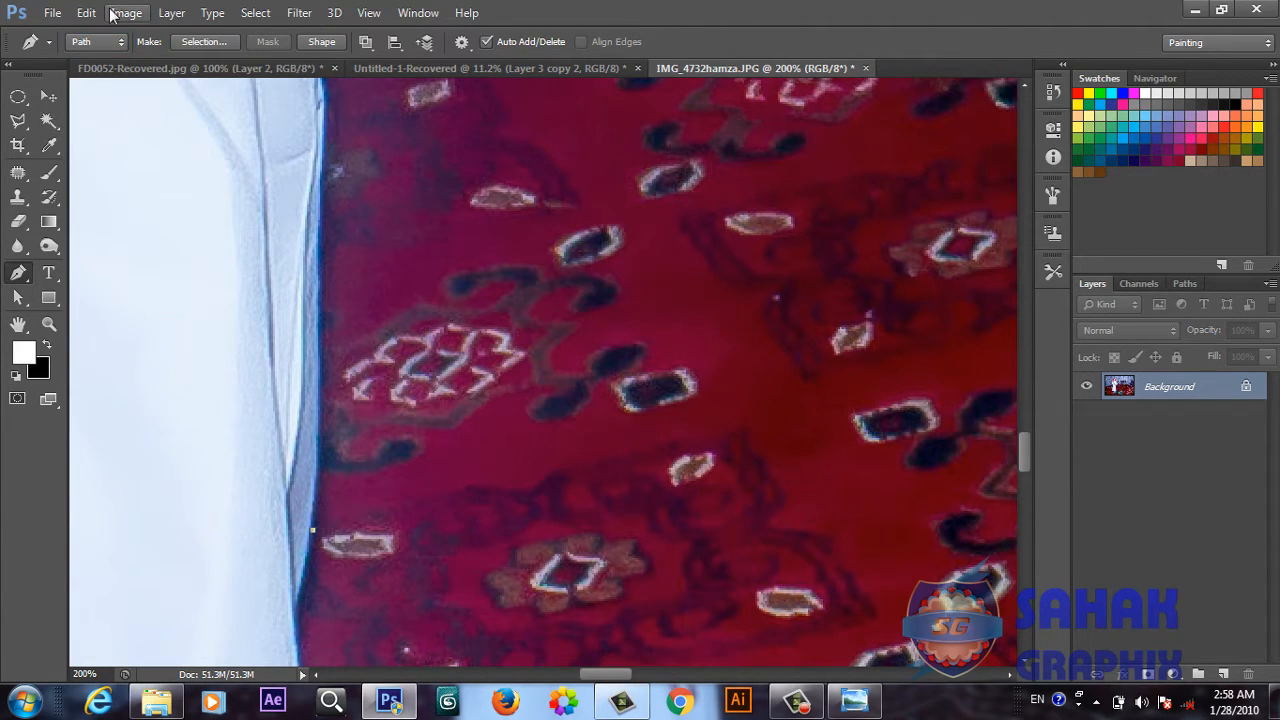
Extend the path upward from its first anchor with four points along the lower part of the robe's edge
click(320, 426)
click(319, 335)
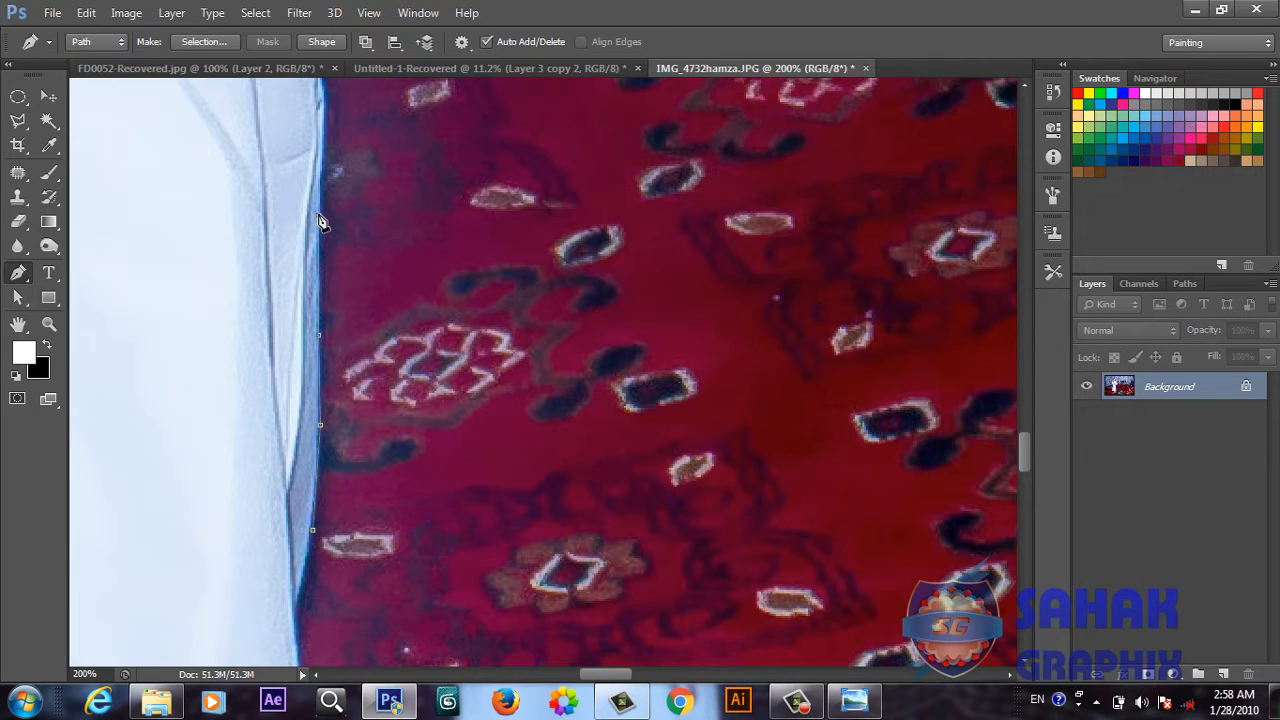
click(319, 215)
click(322, 115)
Continue the Pen path up the robe's edge, past the small folds and the carpet's pale border stripes
key(h)
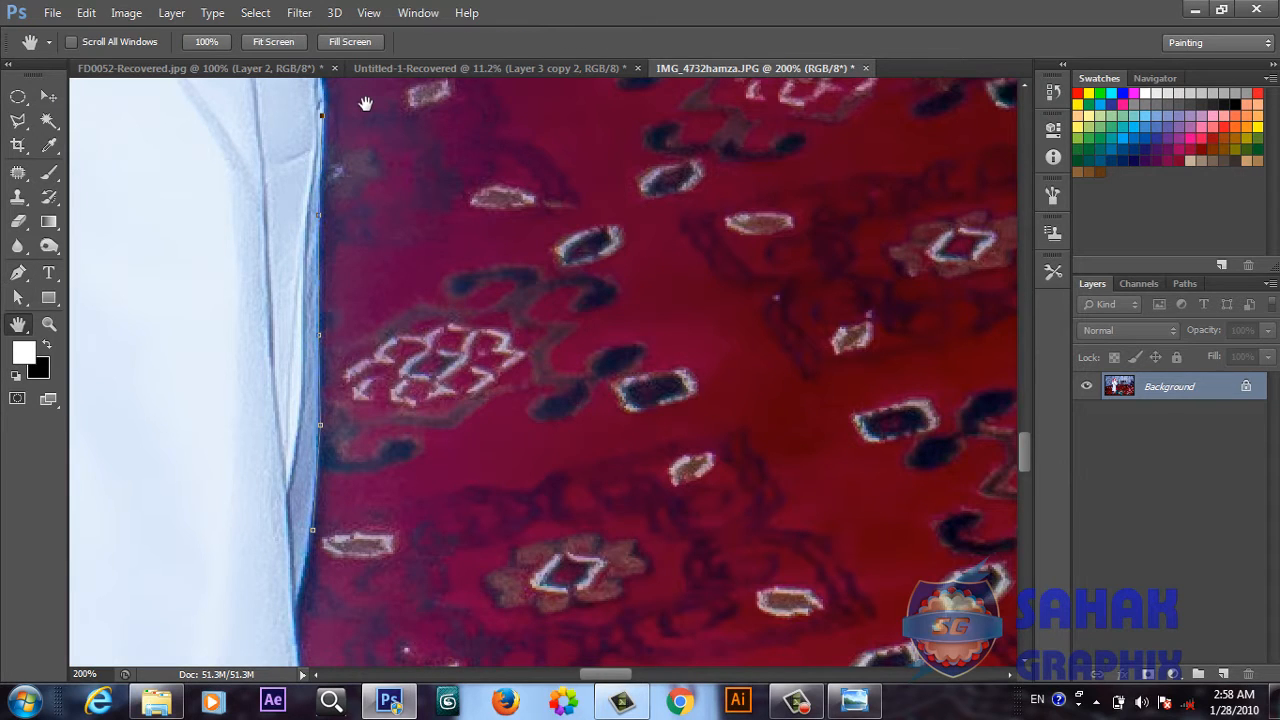
drag(366, 100, 494, 466)
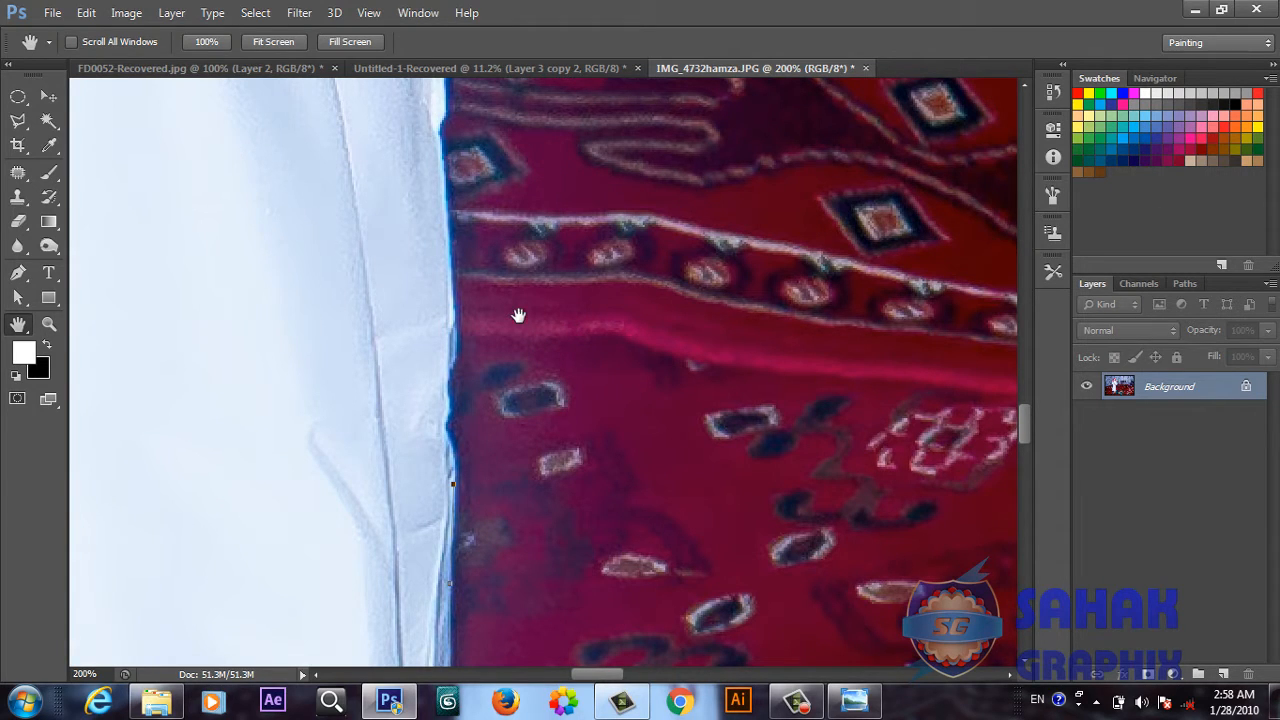
click(18, 272)
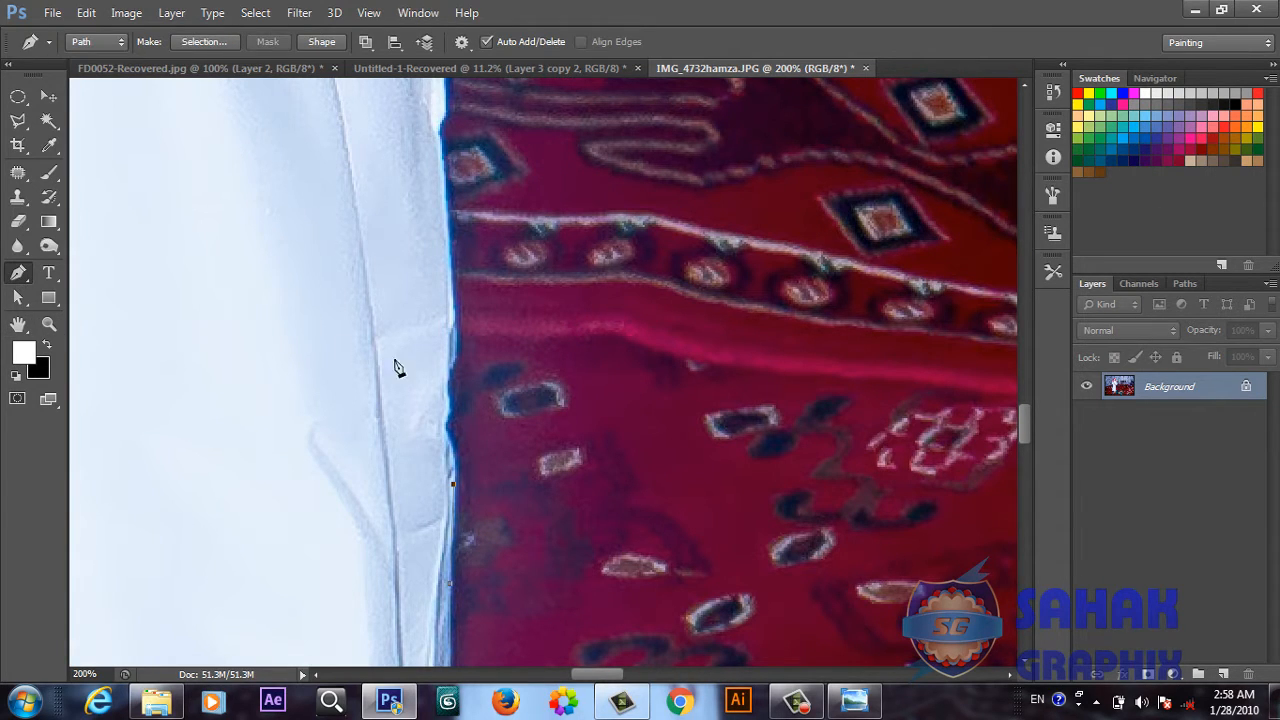
click(448, 432)
click(454, 313)
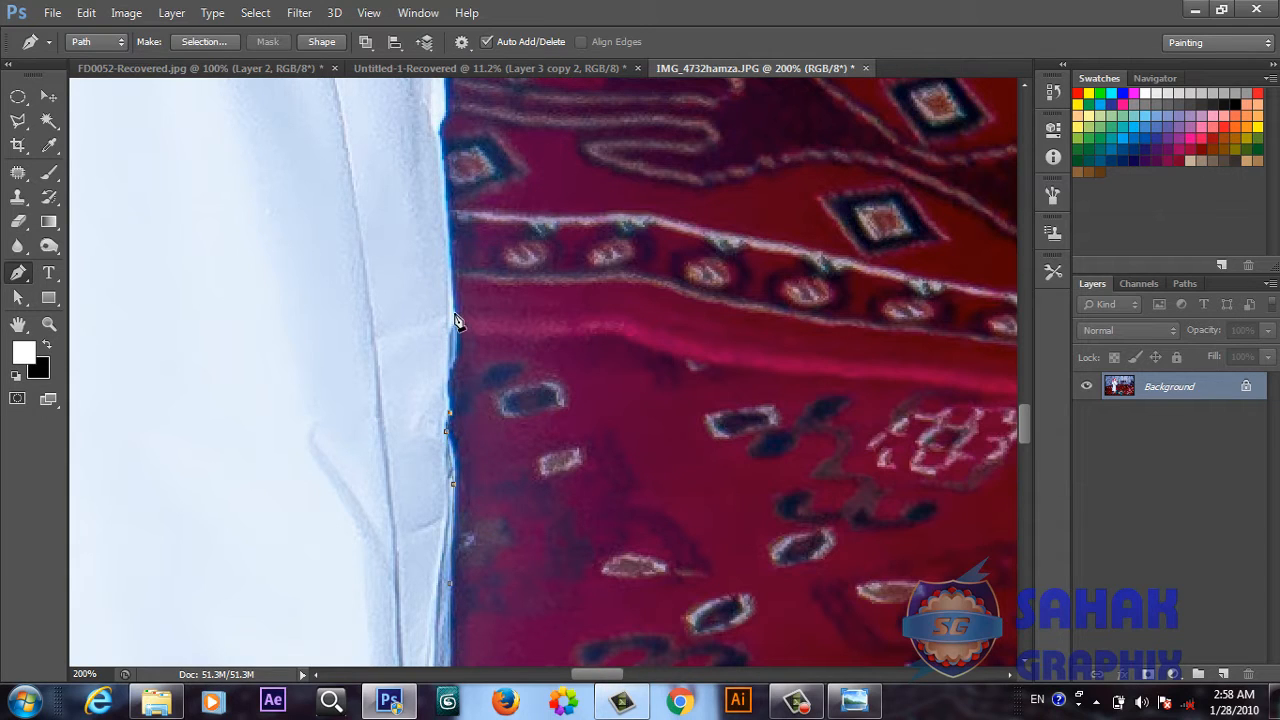
click(442, 165)
click(442, 86)
Trace the robe's edge beside the red prayer beads up to where it meets the sleeve cuff
drag(1026, 416, 1020, 385)
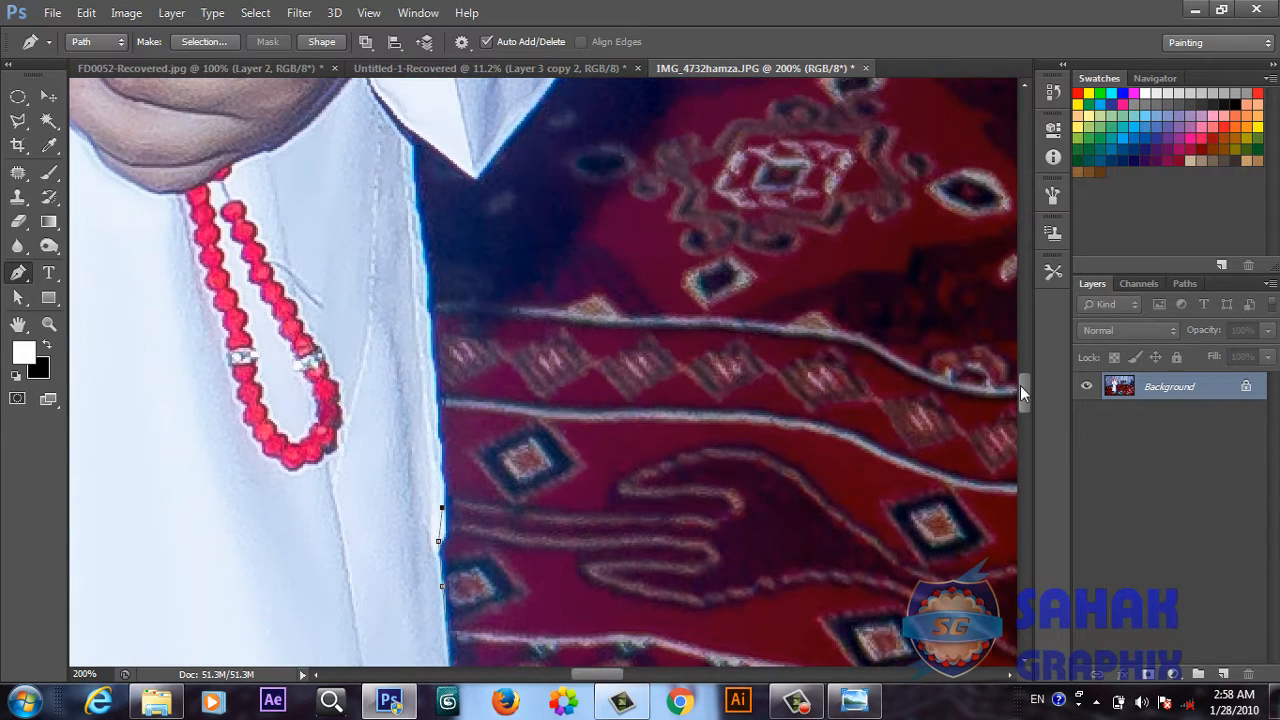
click(436, 430)
click(429, 311)
click(415, 192)
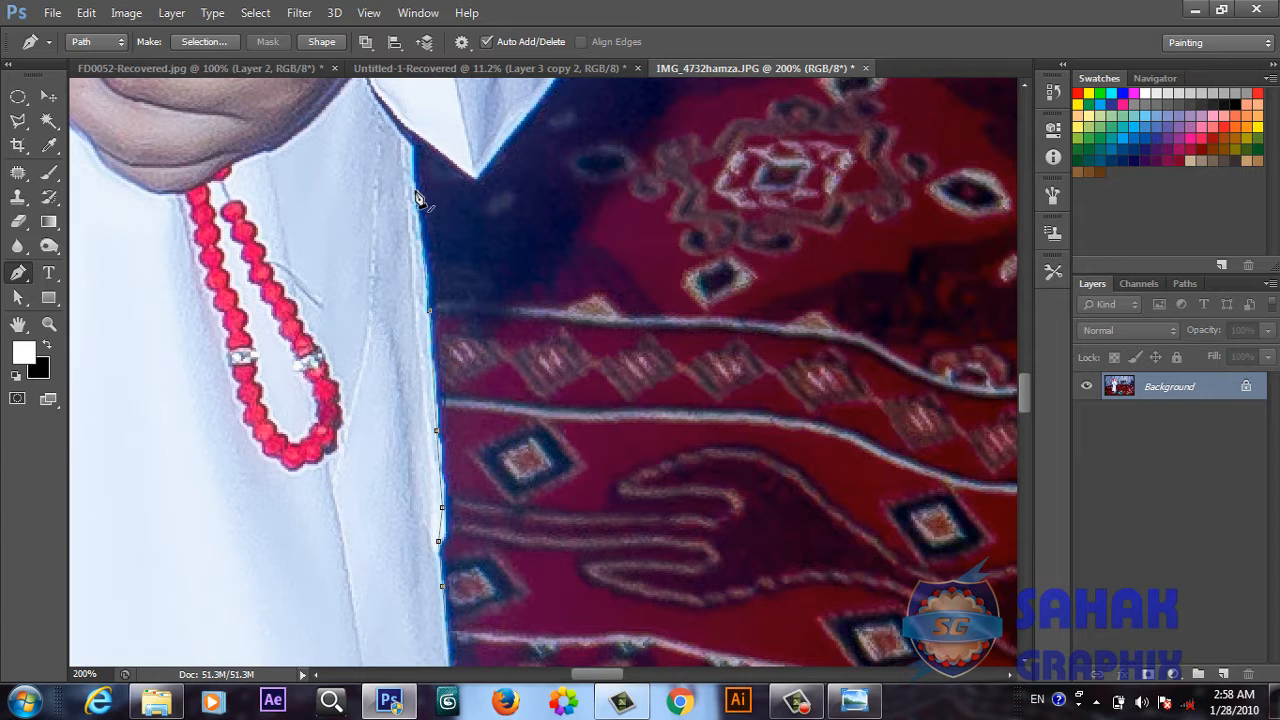
click(414, 133)
Trace around the pointed tip of the sleeve cuff and up the sleeve's outer edge
click(478, 181)
key(space)
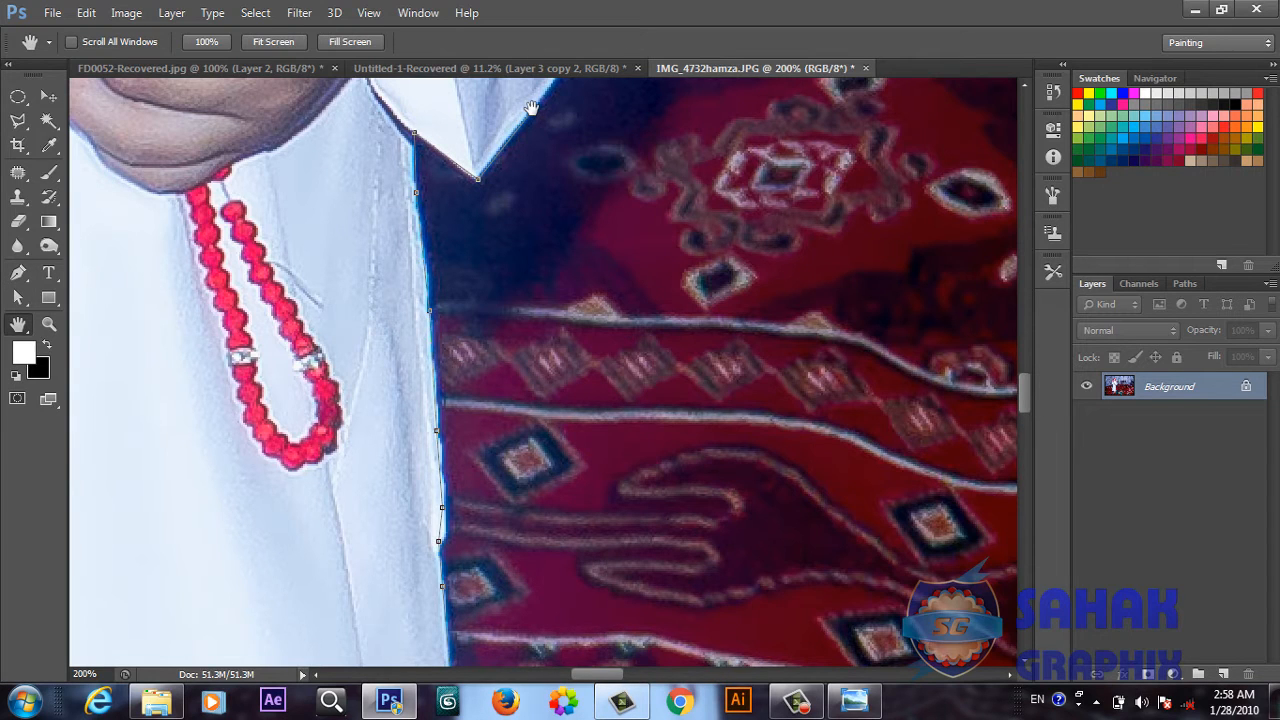
drag(532, 108, 435, 498)
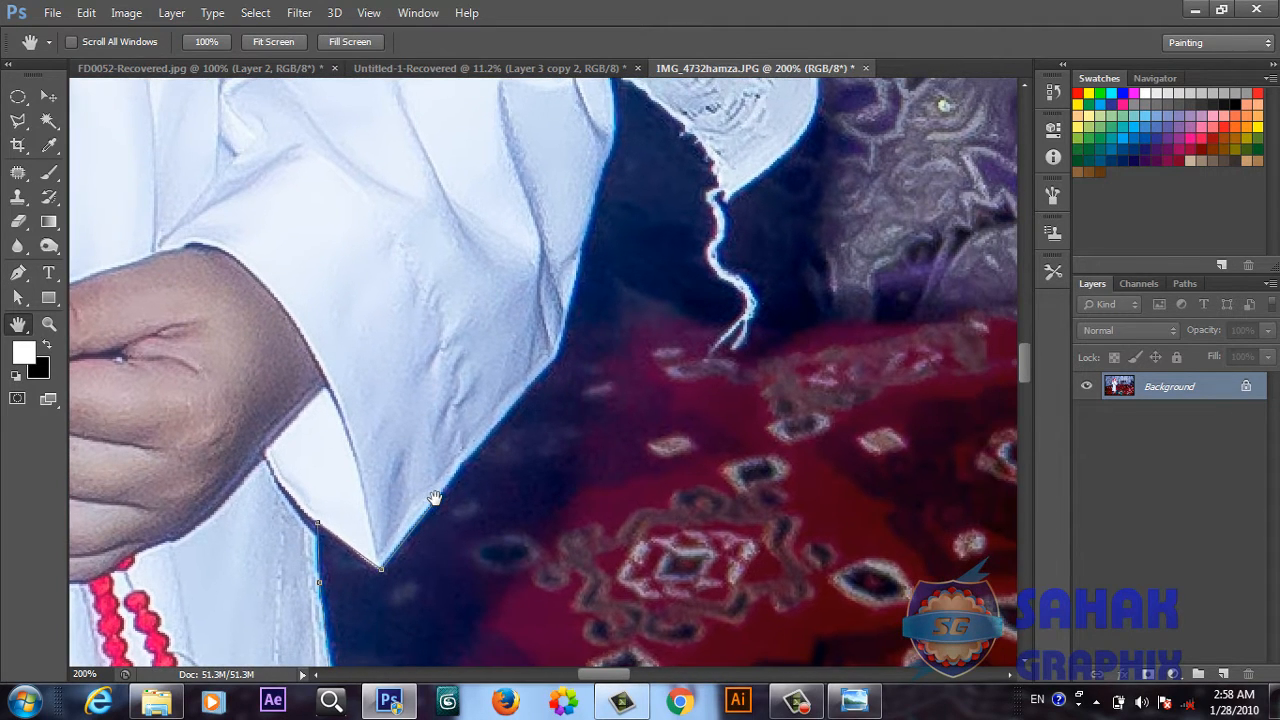
click(435, 498)
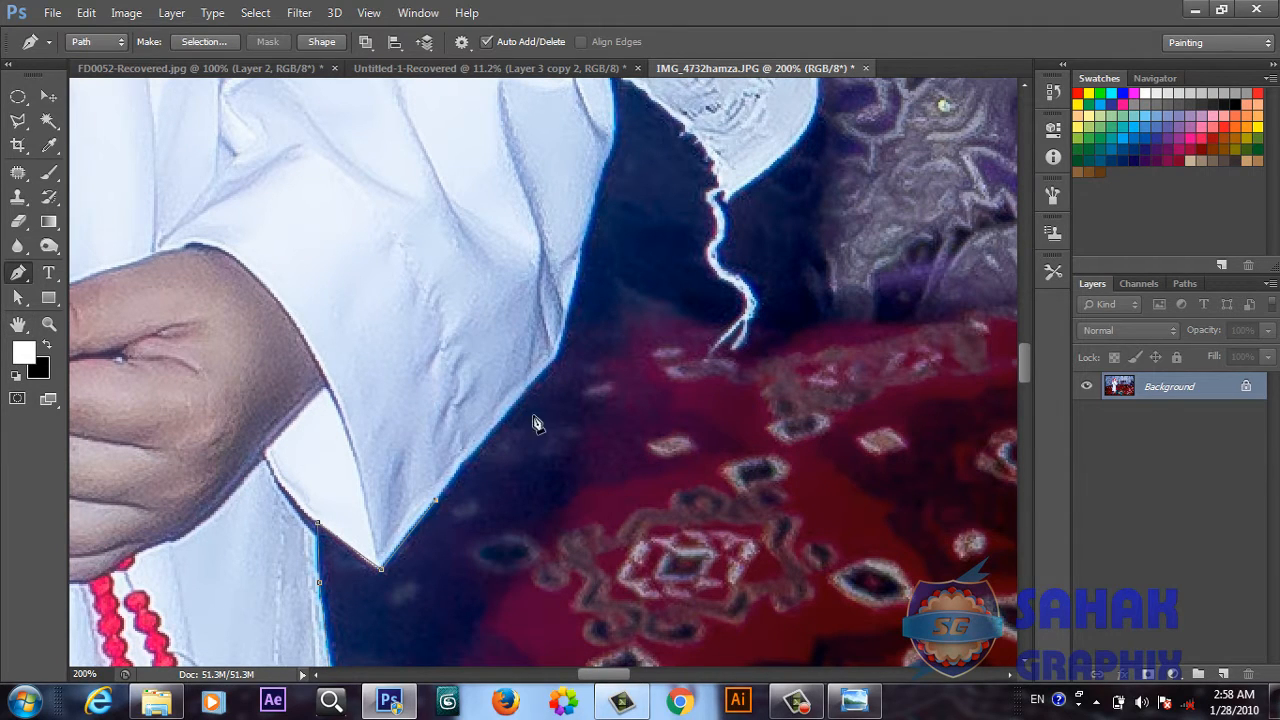
click(544, 370)
click(561, 345)
click(588, 229)
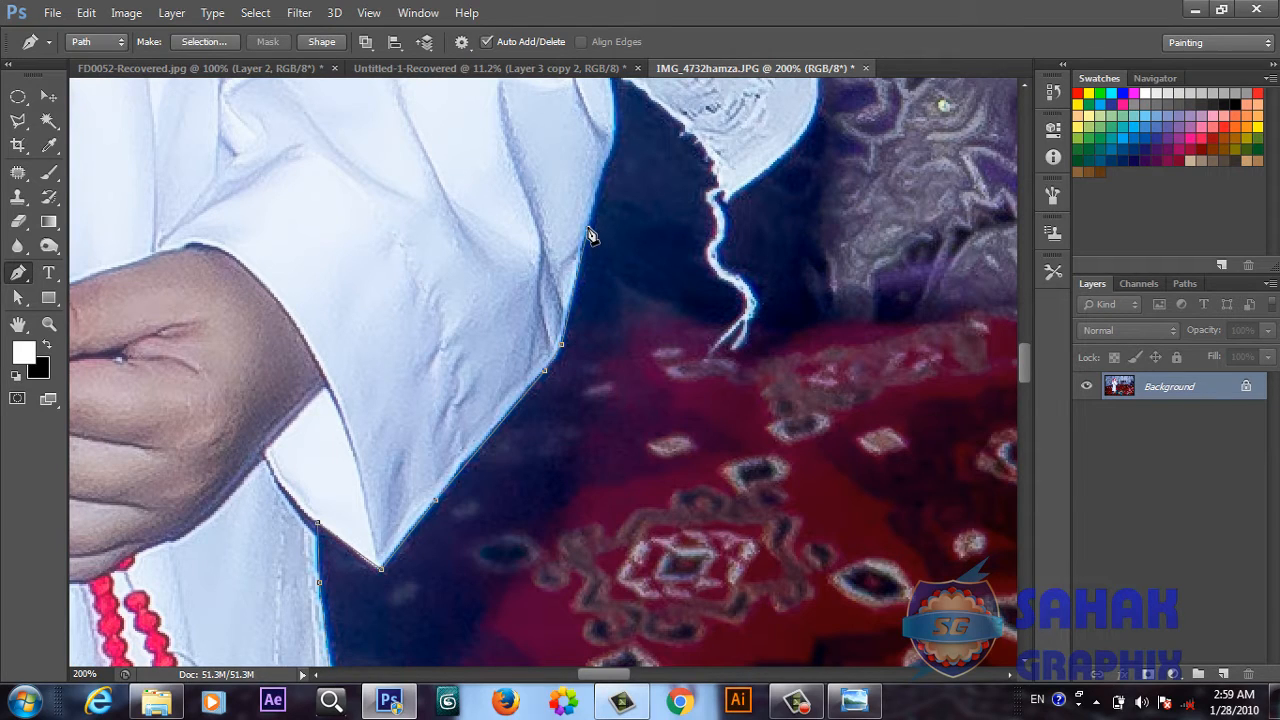
click(610, 147)
Carry the path from the sleeve along the lower edge of the scarf to the top of its hanging thread
key(space)
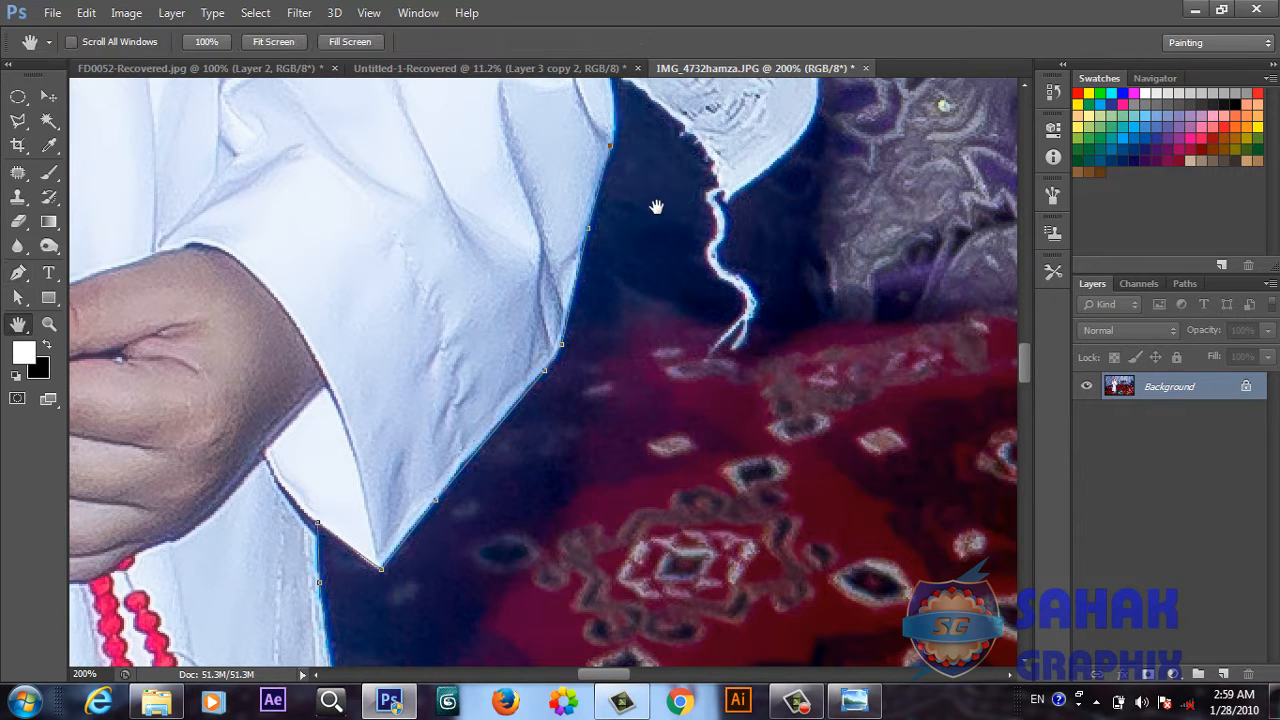
drag(656, 208, 586, 452)
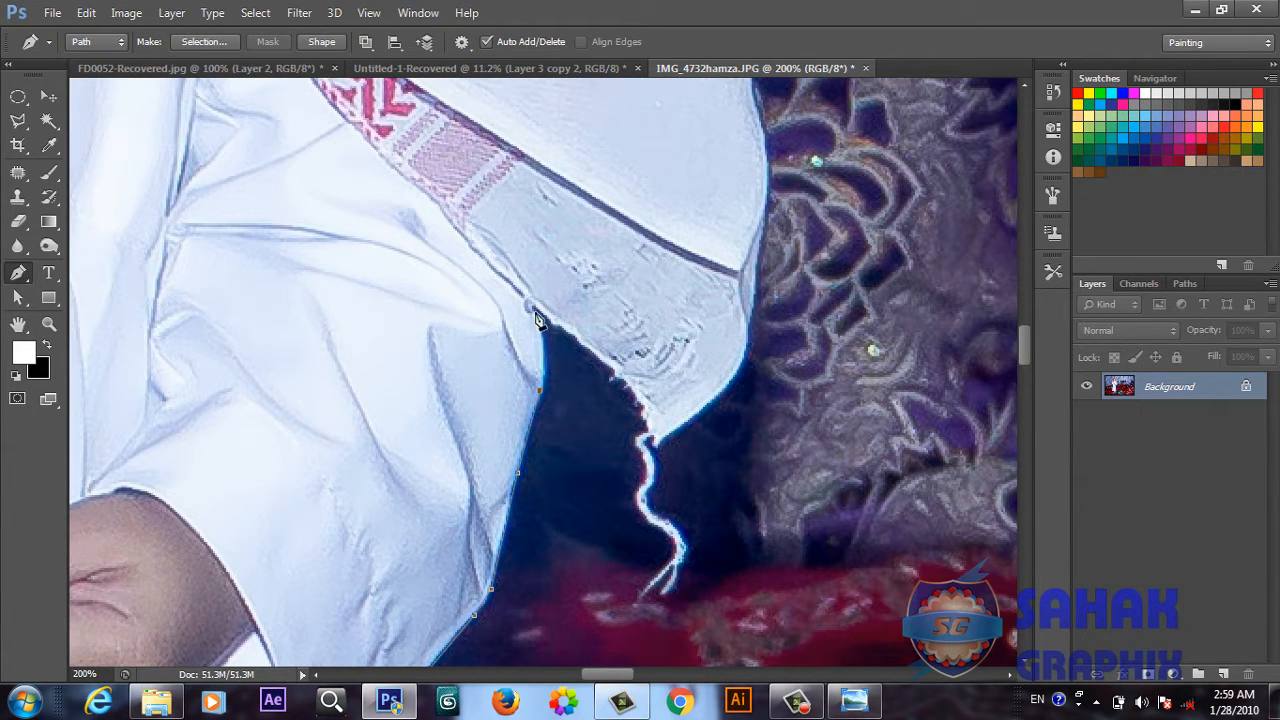
drag(535, 315, 521, 282)
click(605, 283)
key(ctrl+z)
click(592, 351)
click(630, 387)
click(651, 433)
Outline the hanging thread down to its frayed end and back up to the scarf corner with curved anchors
drag(645, 457, 669, 477)
click(648, 458)
drag(638, 493, 619, 507)
drag(659, 531, 682, 551)
alt+click(660, 531)
drag(677, 558, 677, 591)
drag(677, 562, 648, 592)
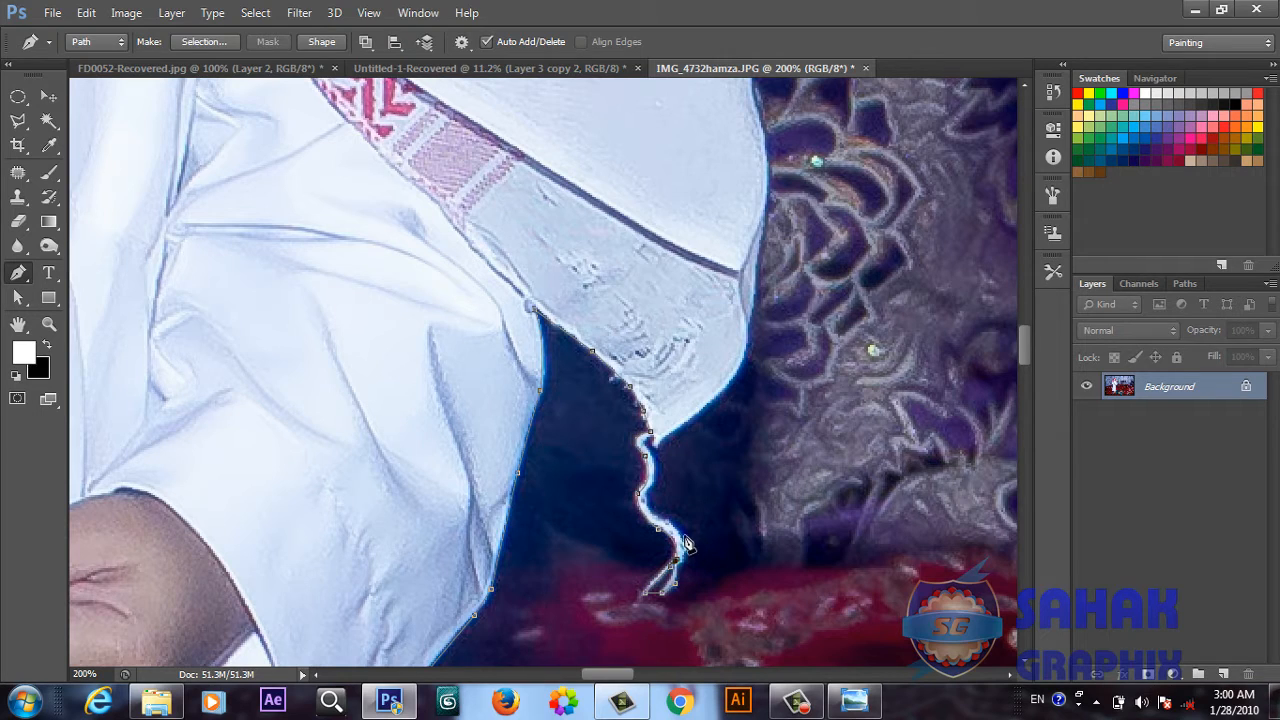
drag(676, 528, 655, 516)
drag(651, 438, 669, 435)
Curve the path around the scarf's lower corner, remove the outgoing handle, and trace up its plain white outer edge
drag(756, 274, 757, 156)
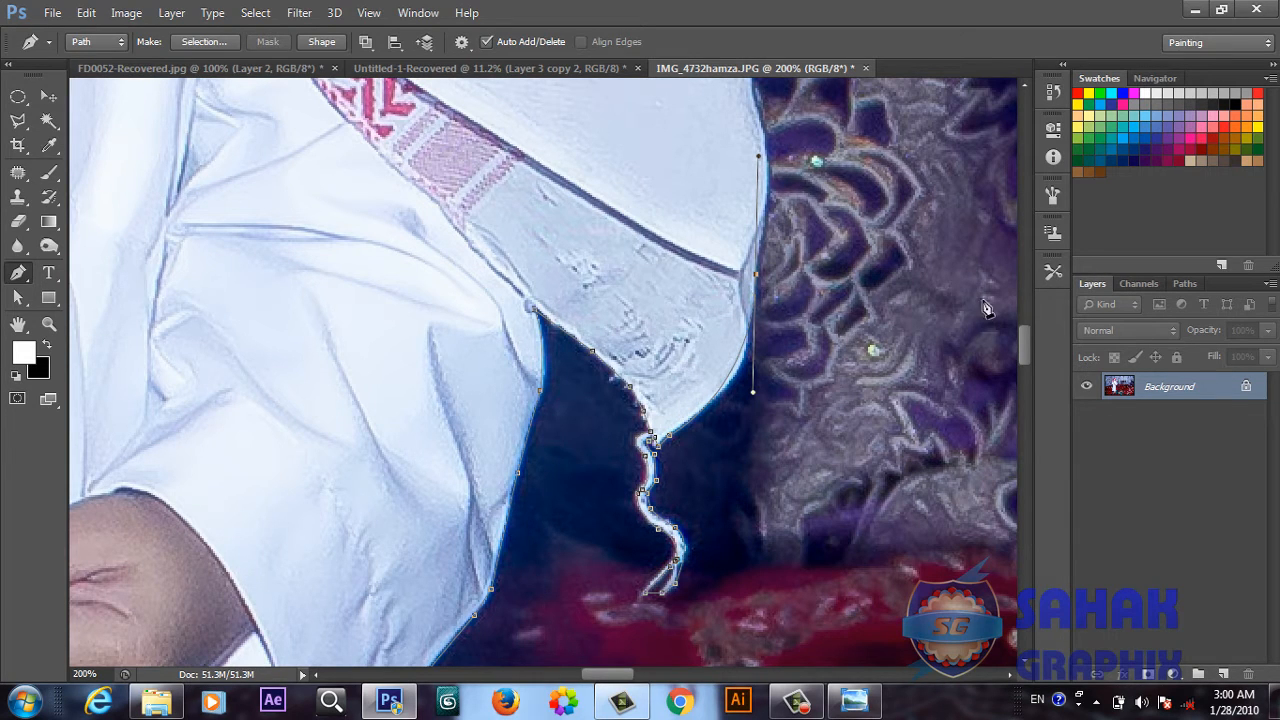
drag(1026, 341, 1026, 320)
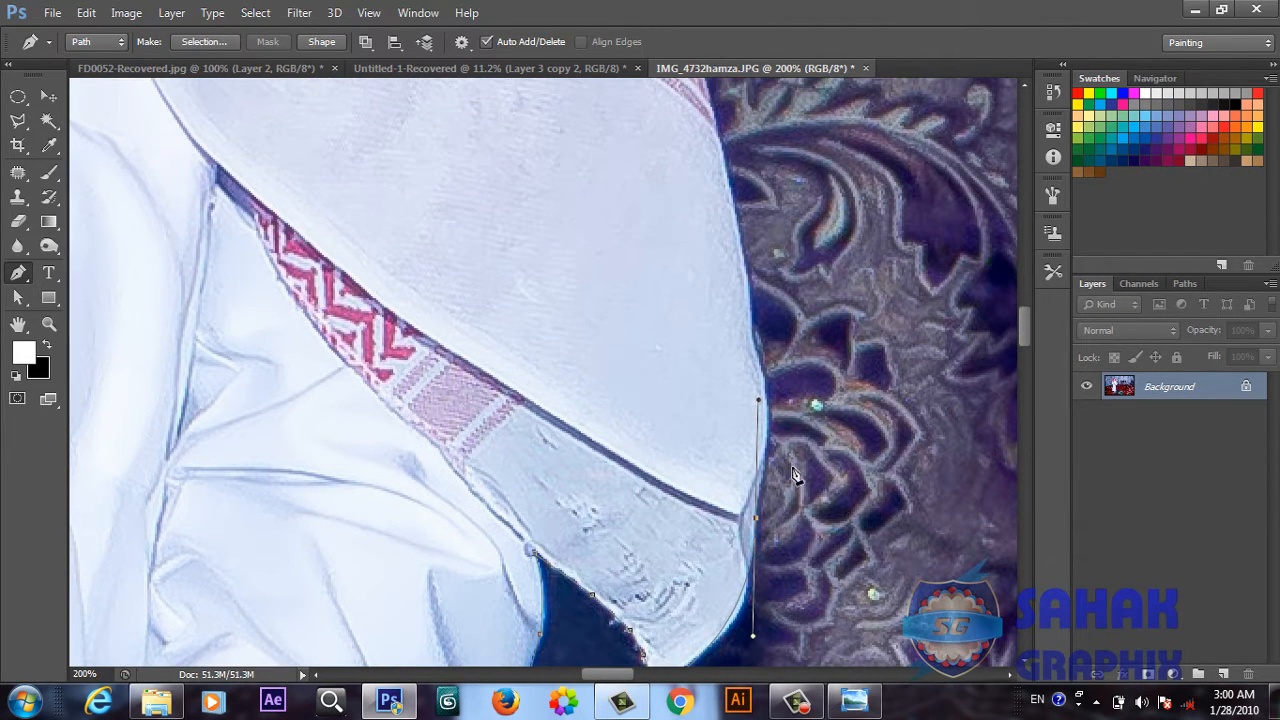
alt+click(756, 519)
click(767, 460)
click(767, 405)
click(756, 351)
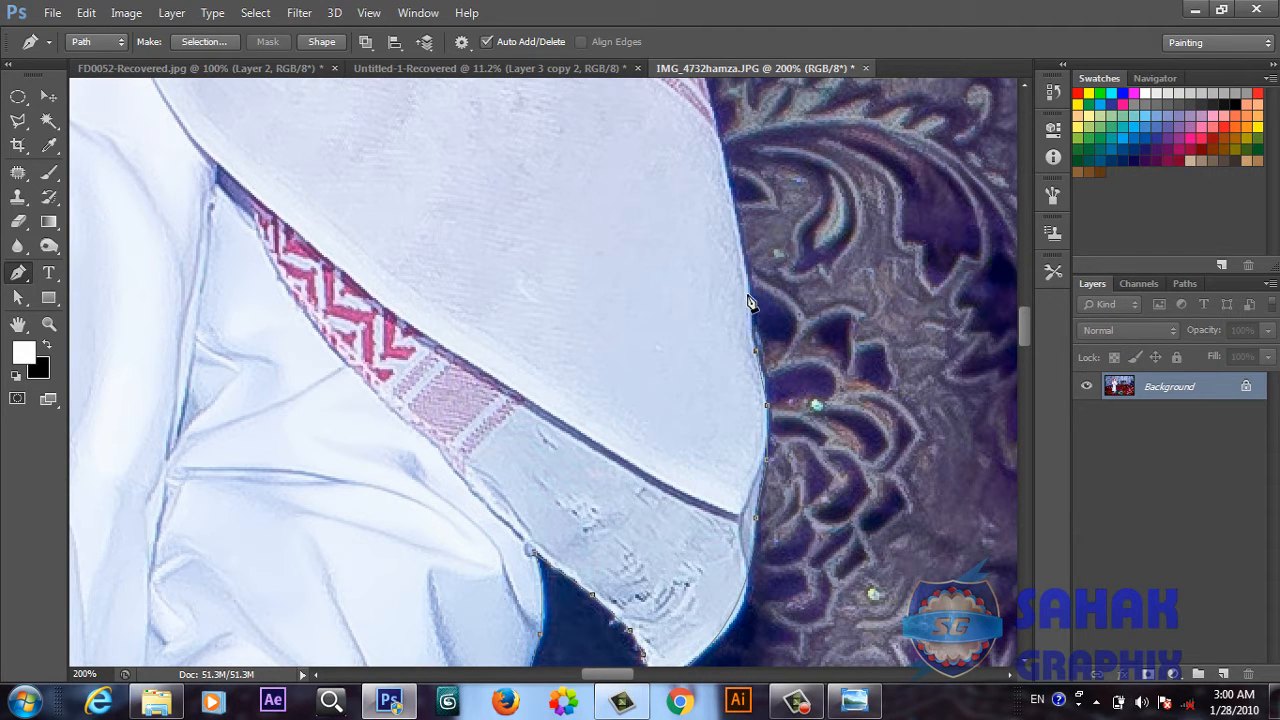
click(748, 287)
click(733, 202)
Trace the scarf's outer edge past the pink woven band and along the start of the red pattern
drag(1026, 319, 1021, 294)
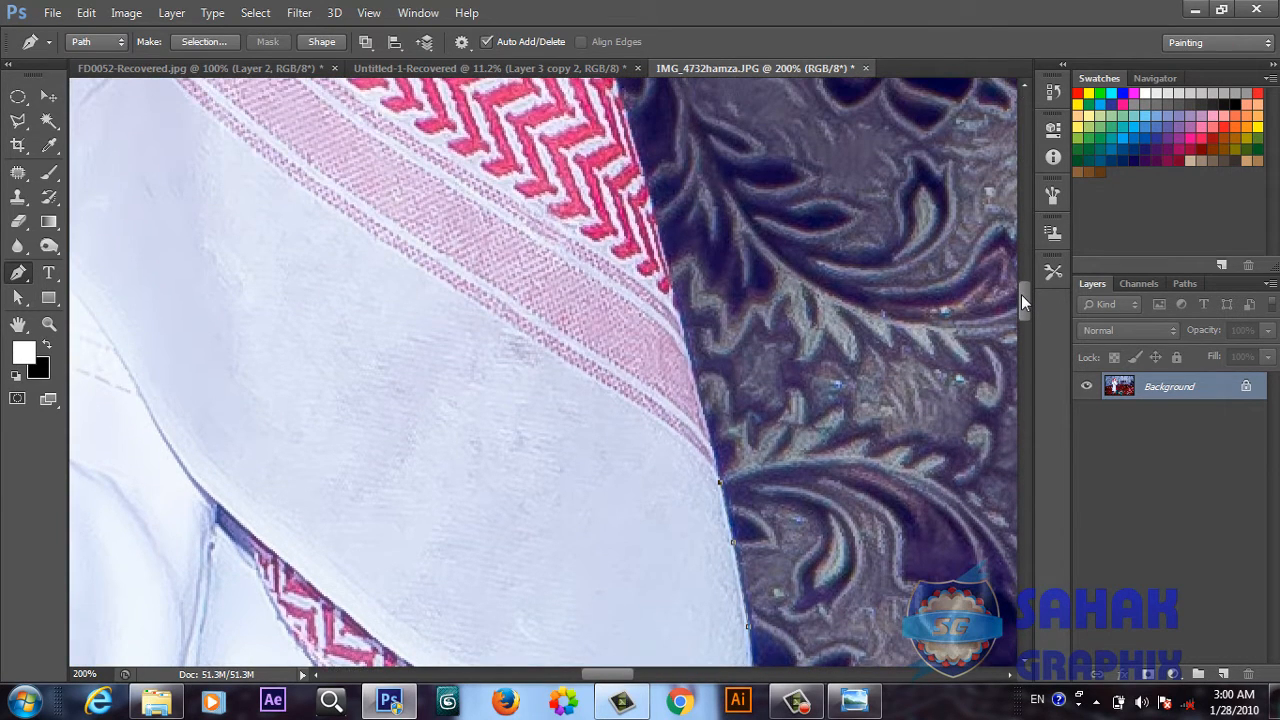
click(674, 295)
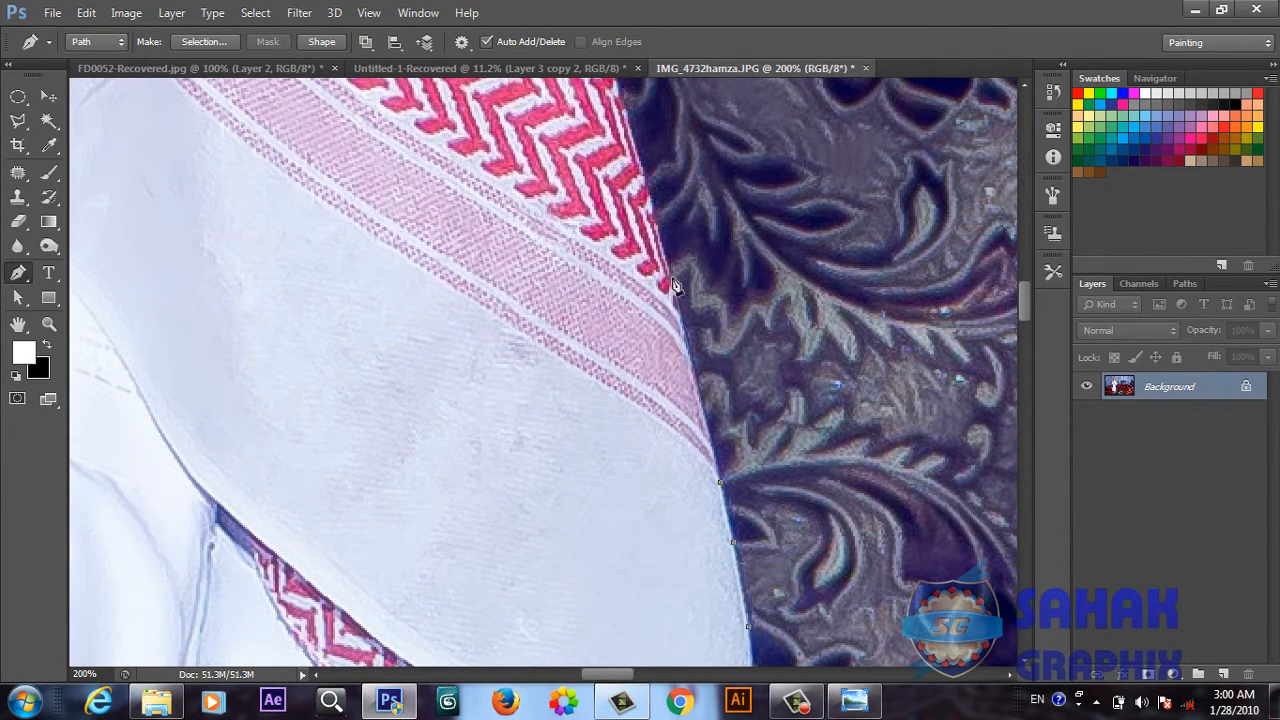
click(654, 201)
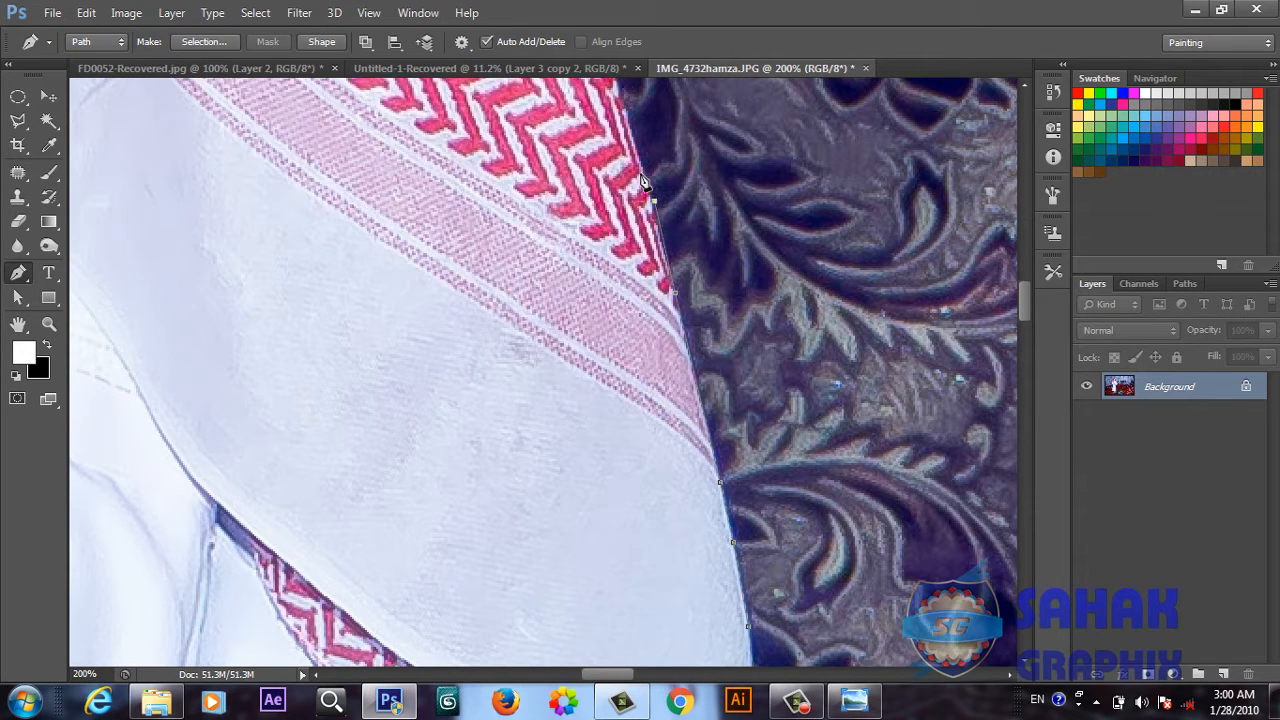
click(626, 113)
Continue the path up the red-patterned scarf edge, past the top of the dark floral sofa to the curtain
drag(1021, 294, 1020, 263)
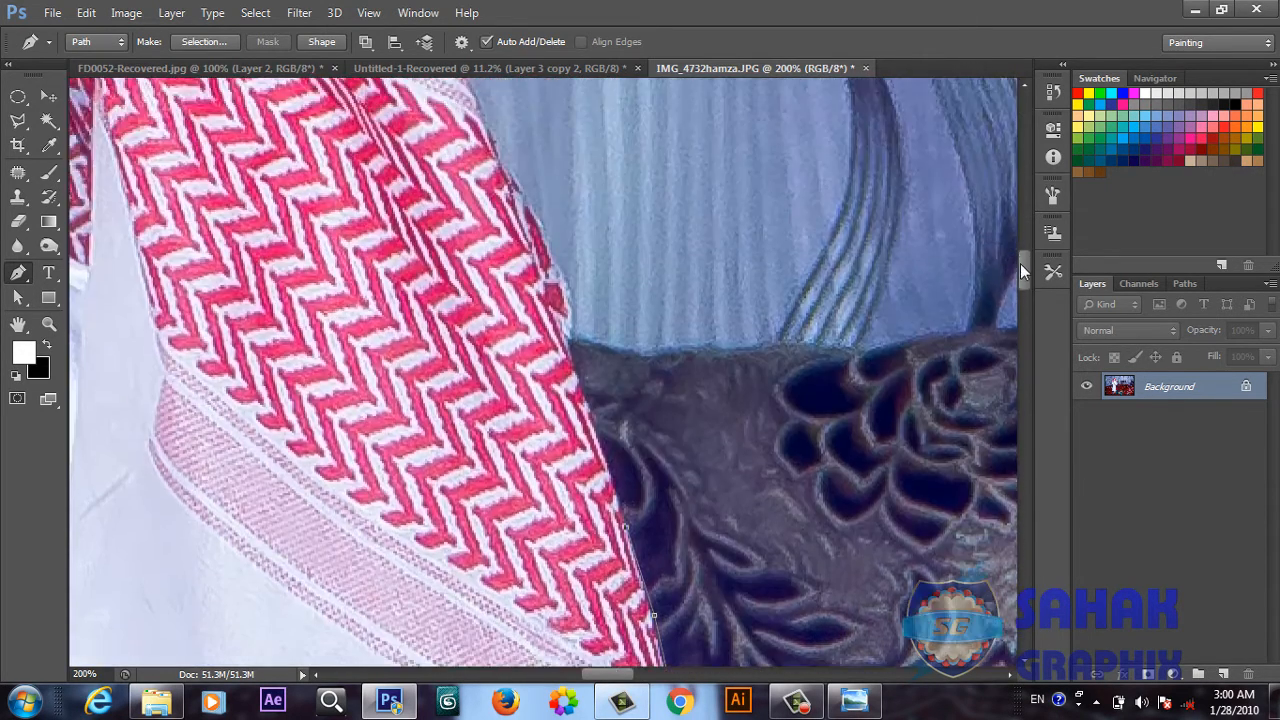
click(599, 442)
click(577, 378)
click(570, 347)
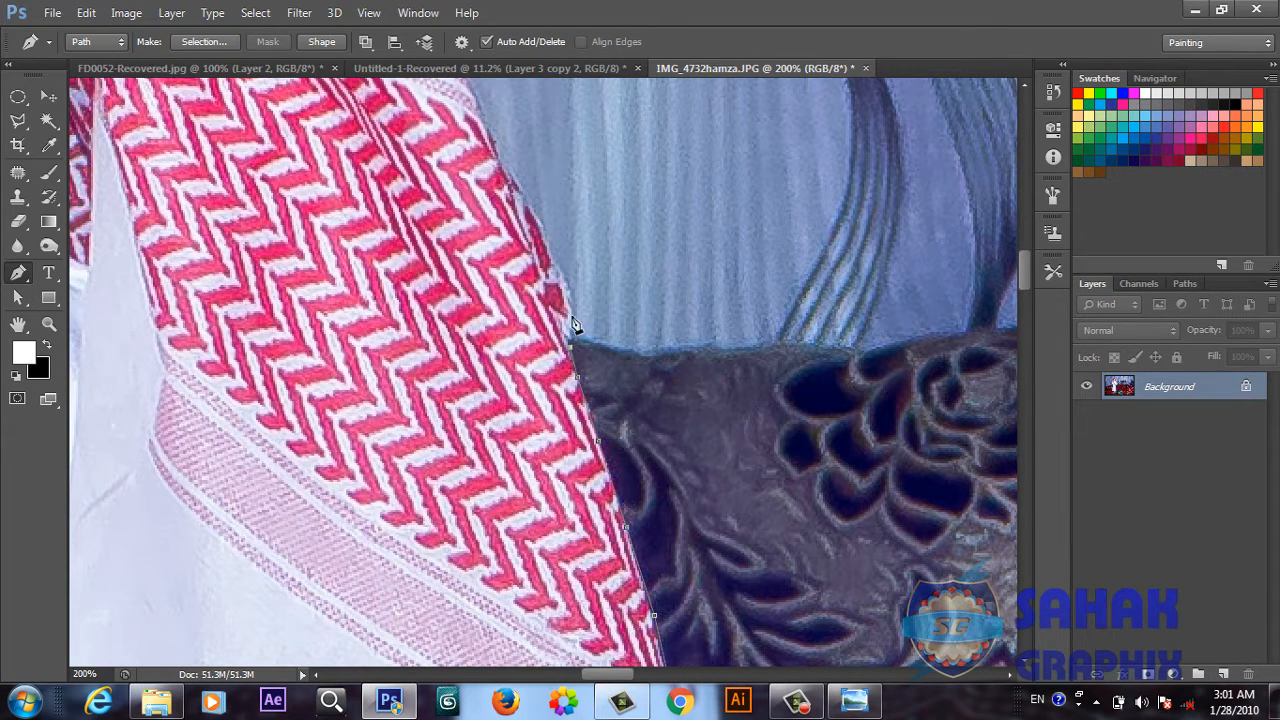
click(548, 251)
click(530, 233)
Trace the scarf's edge against the blue curtain, past the upper pink band to the red block pattern
drag(1020, 281, 1016, 262)
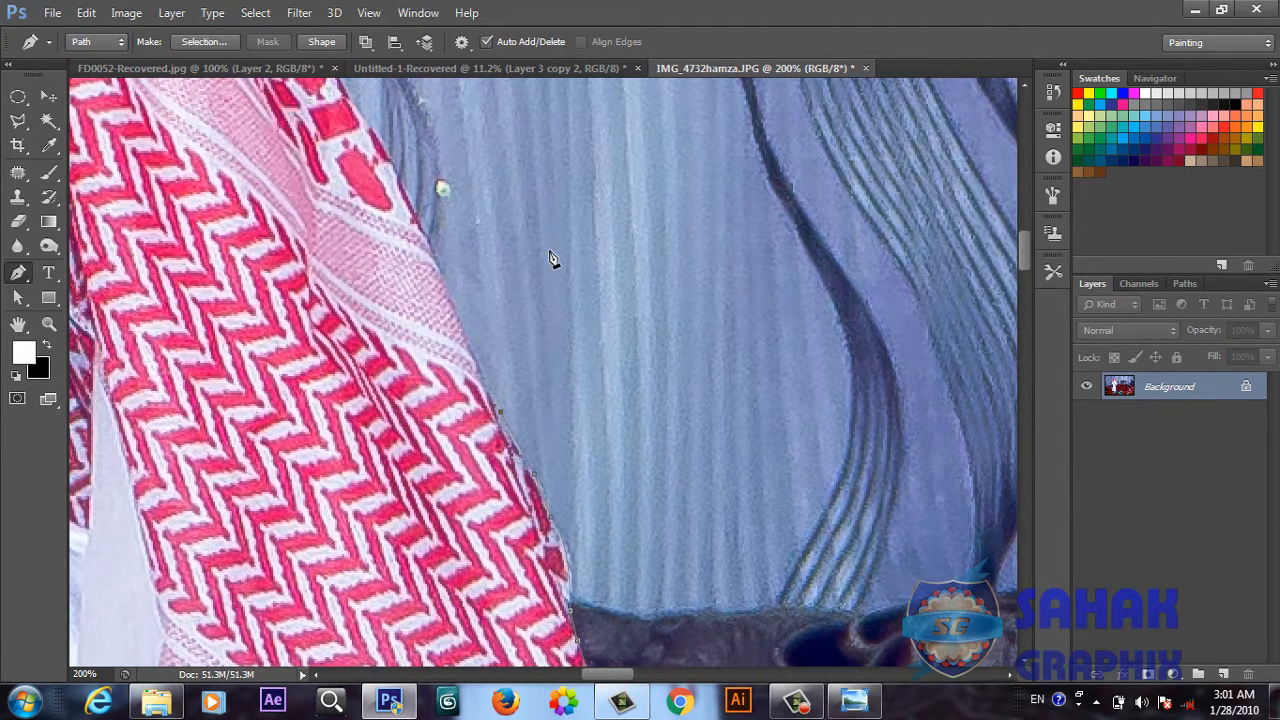
click(363, 116)
drag(1023, 253, 1019, 241)
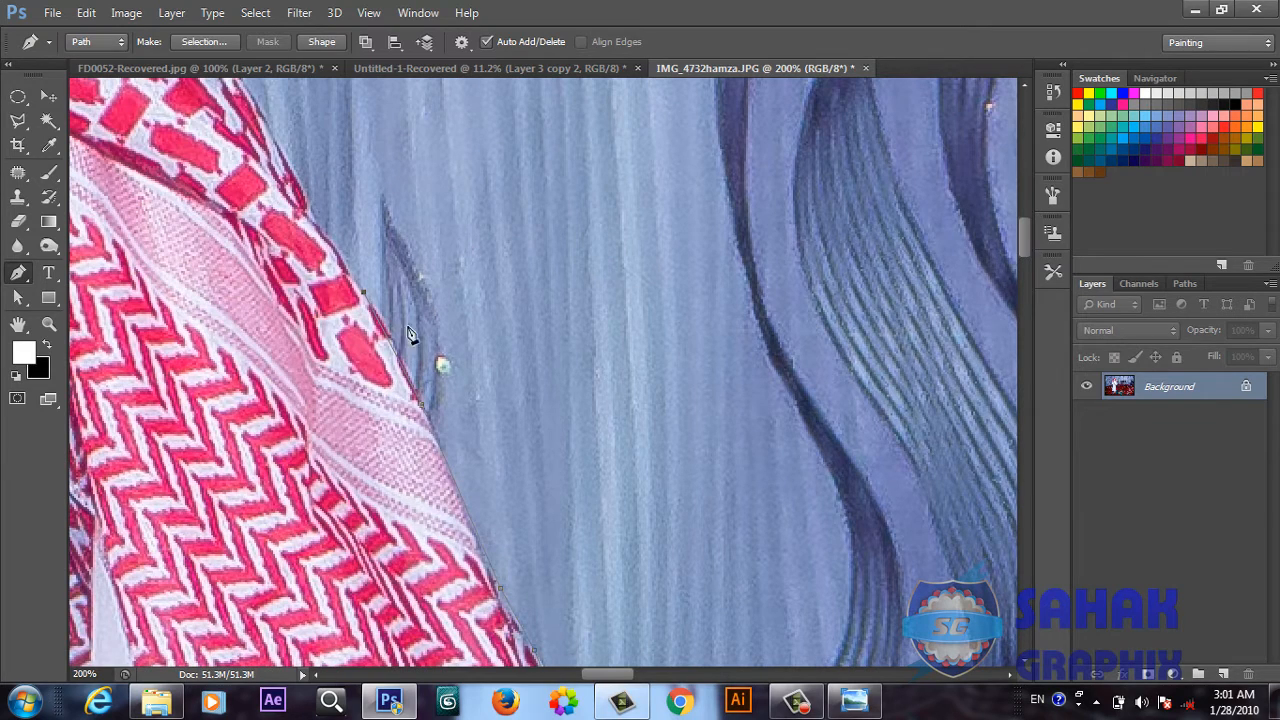
click(334, 244)
Resume the Pen path up the headscarf beside the boy's eye and trace around the black headband's knot
key(h)
drag(230, 167, 517, 435)
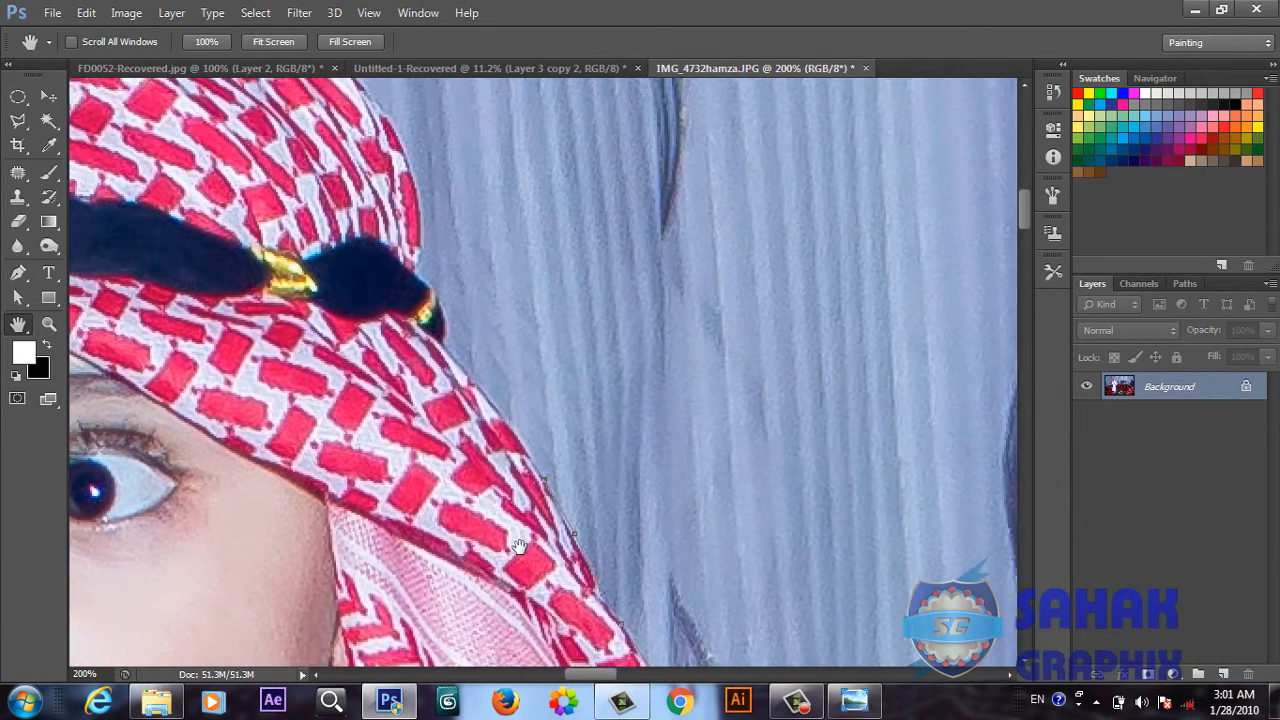
key(v)
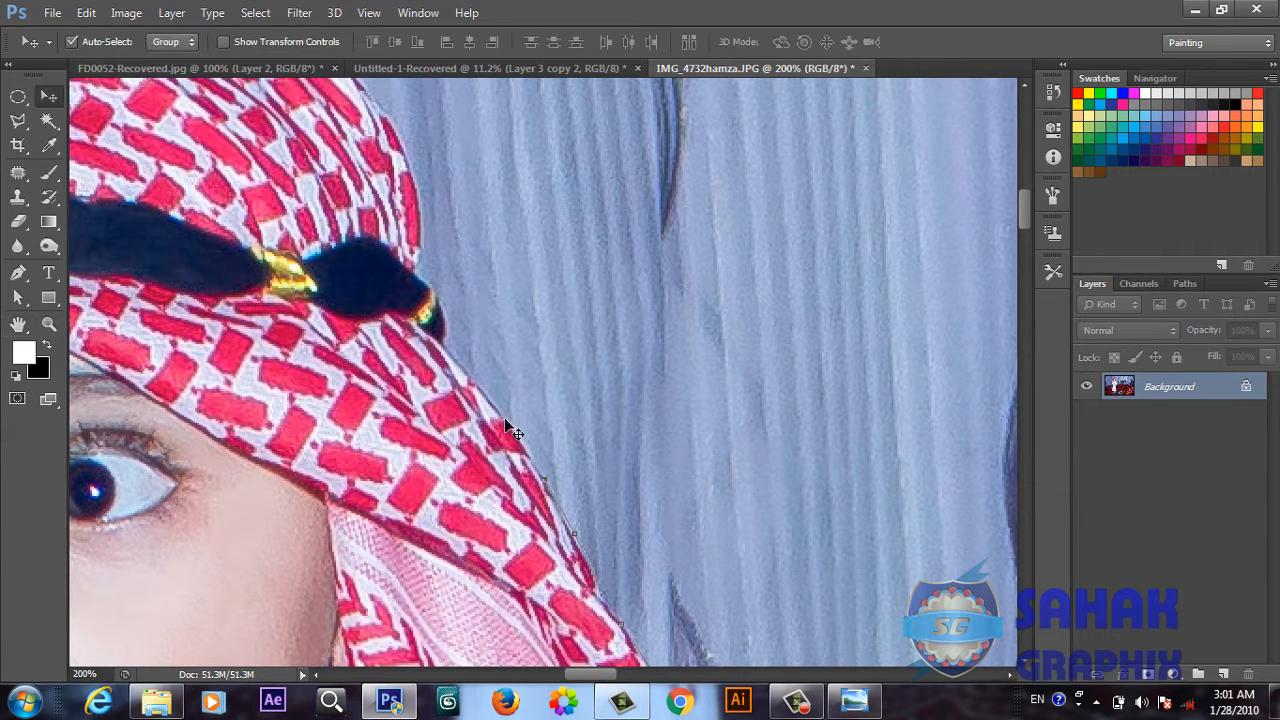
key(p)
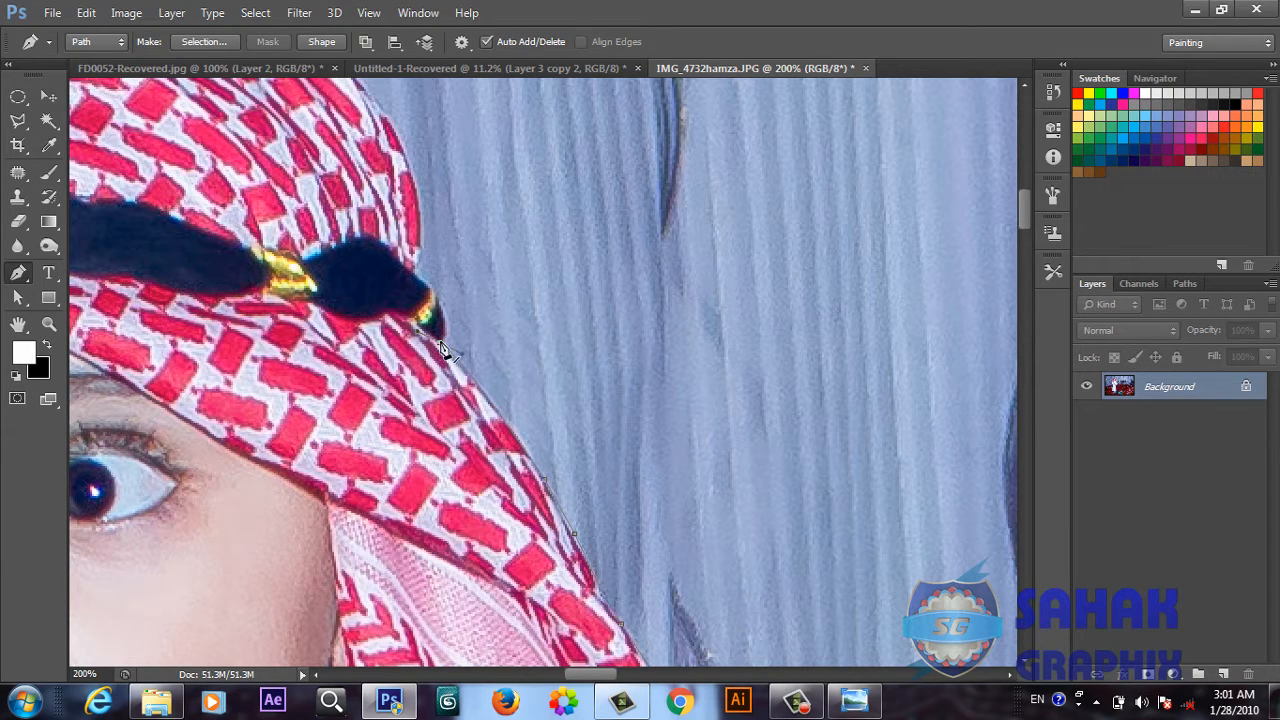
click(416, 276)
drag(388, 262, 376, 250)
Trace the crown of the headscarf with curved path segments over to the far end of the black headband
drag(1025, 218, 1022, 206)
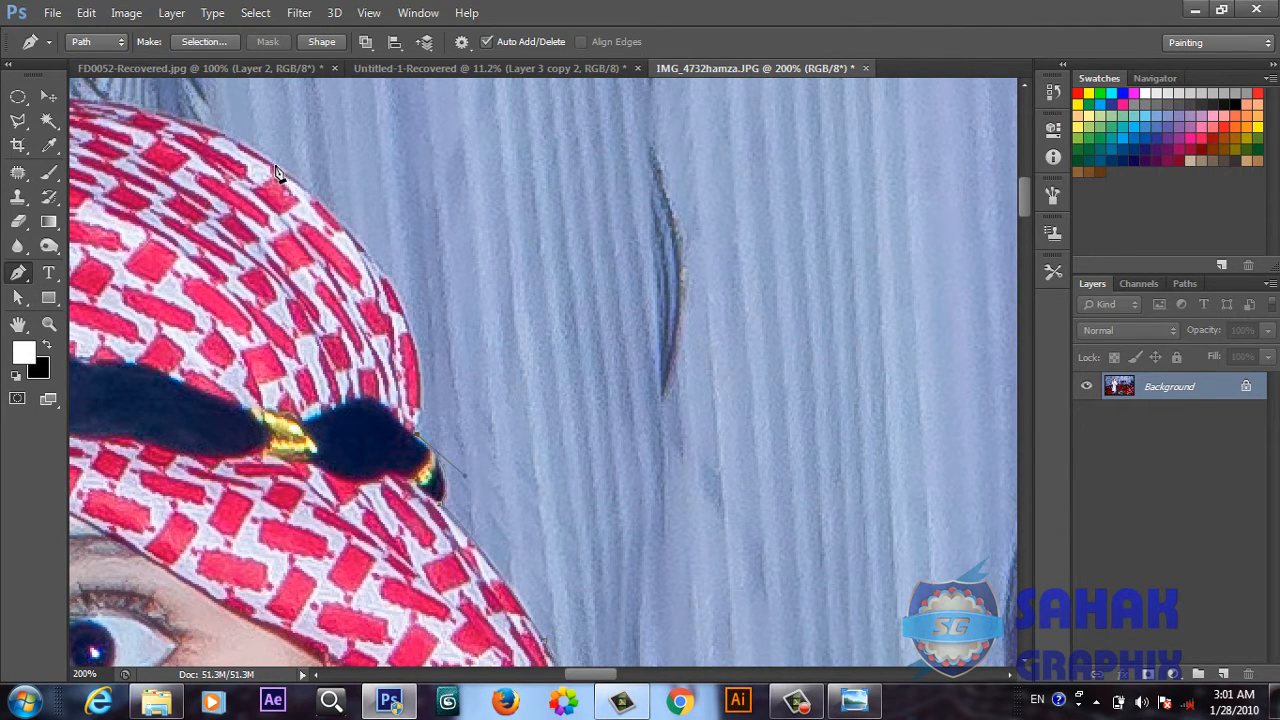
drag(277, 172, 93, 220)
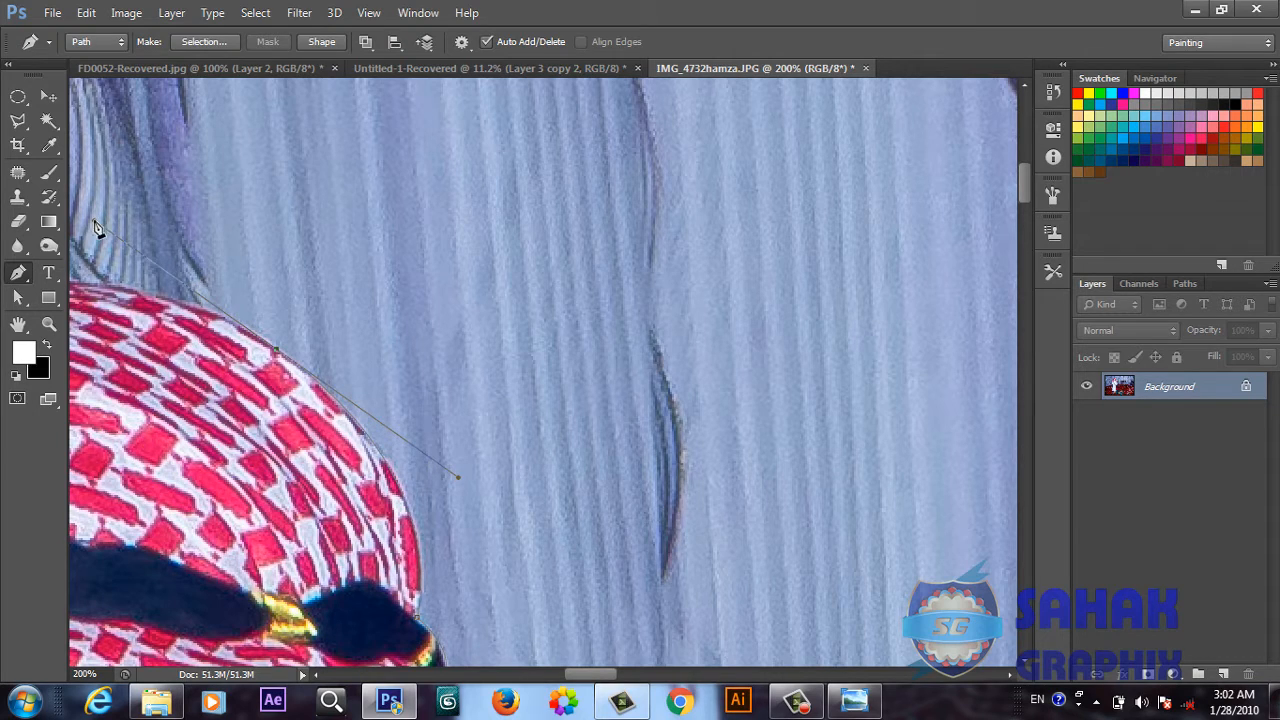
click(281, 357)
key(space)
drag(277, 490, 714, 457)
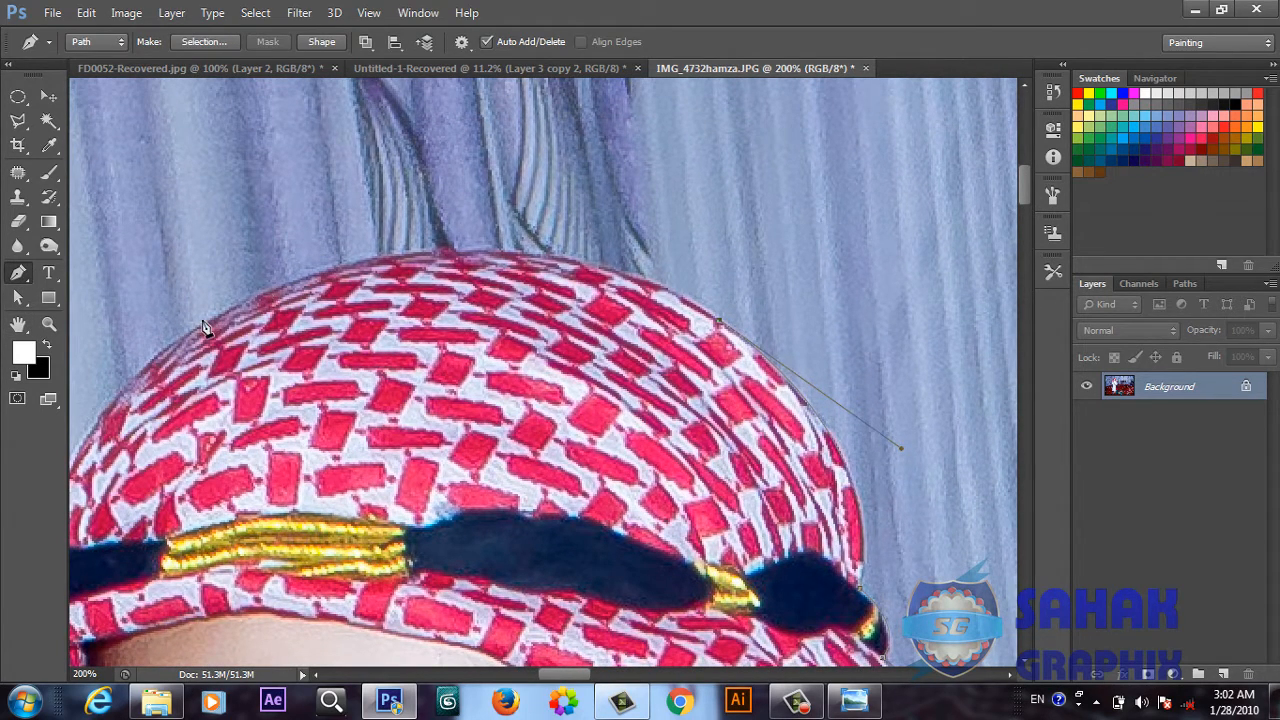
drag(198, 330, 70, 497)
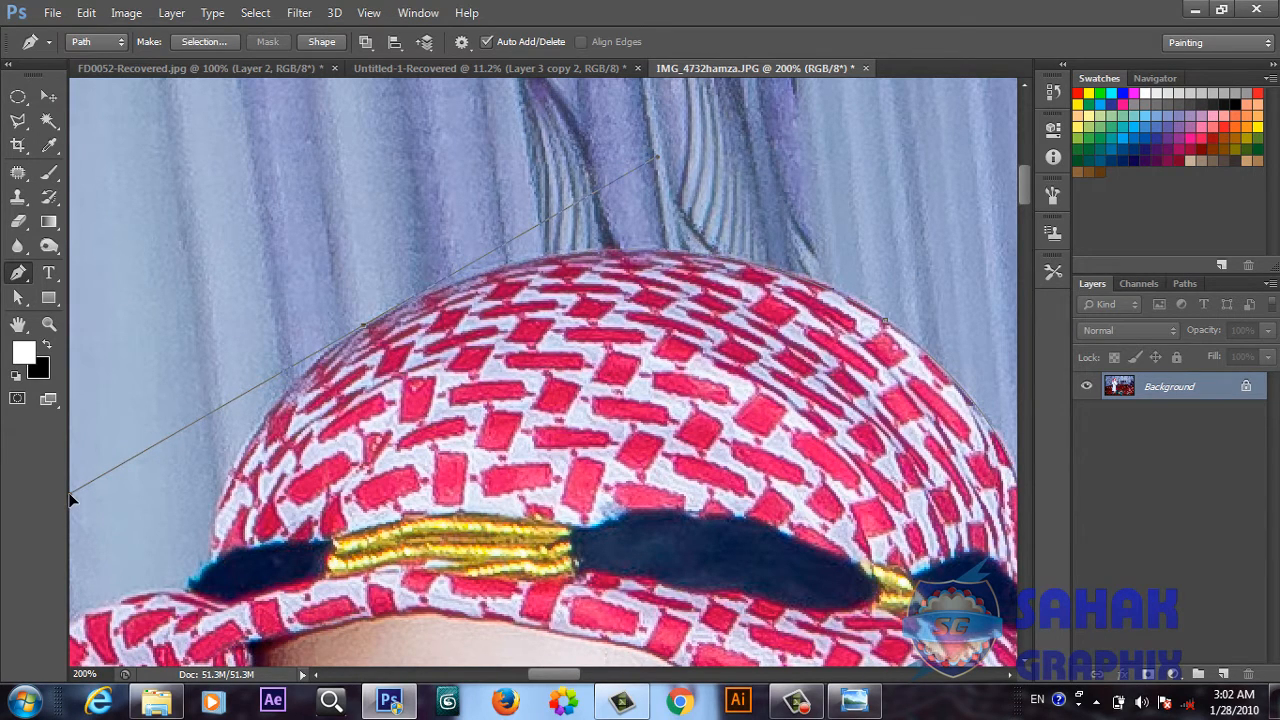
click(366, 332)
drag(213, 550, 208, 662)
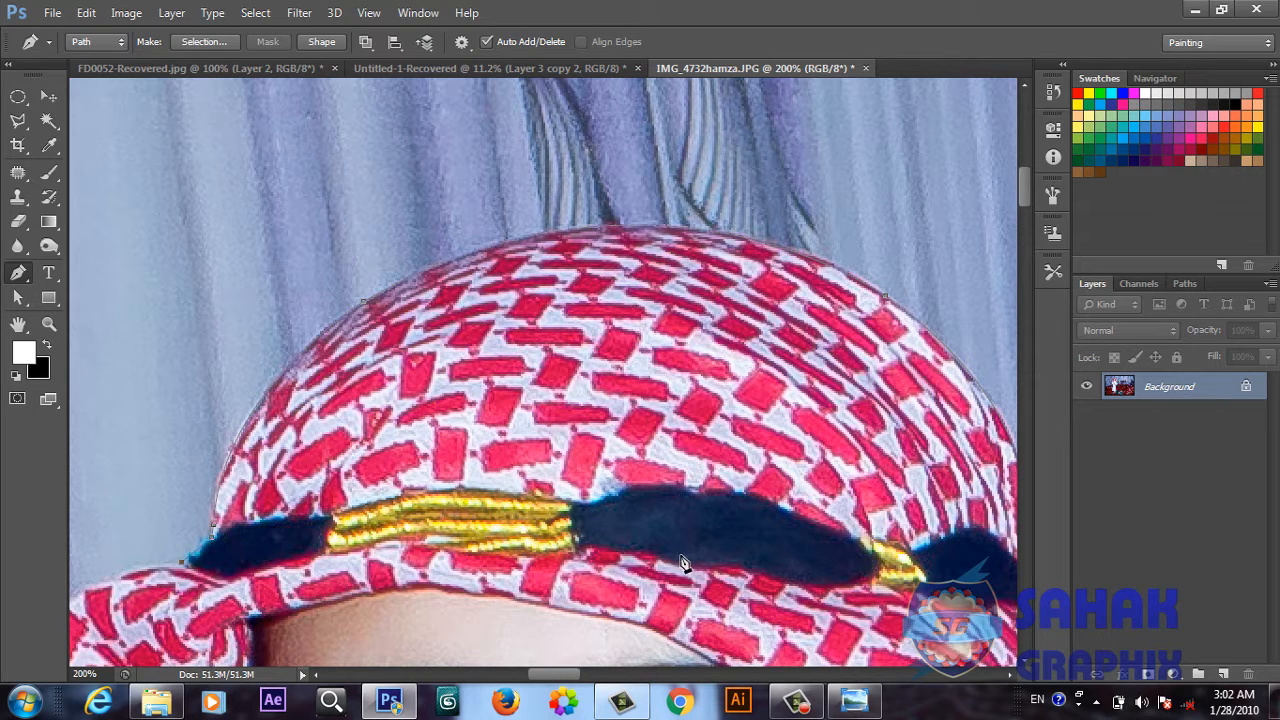
Continue the path from the headband's end around the scarf's bulging fold beside the ear to cheek level
drag(560, 683, 543, 690)
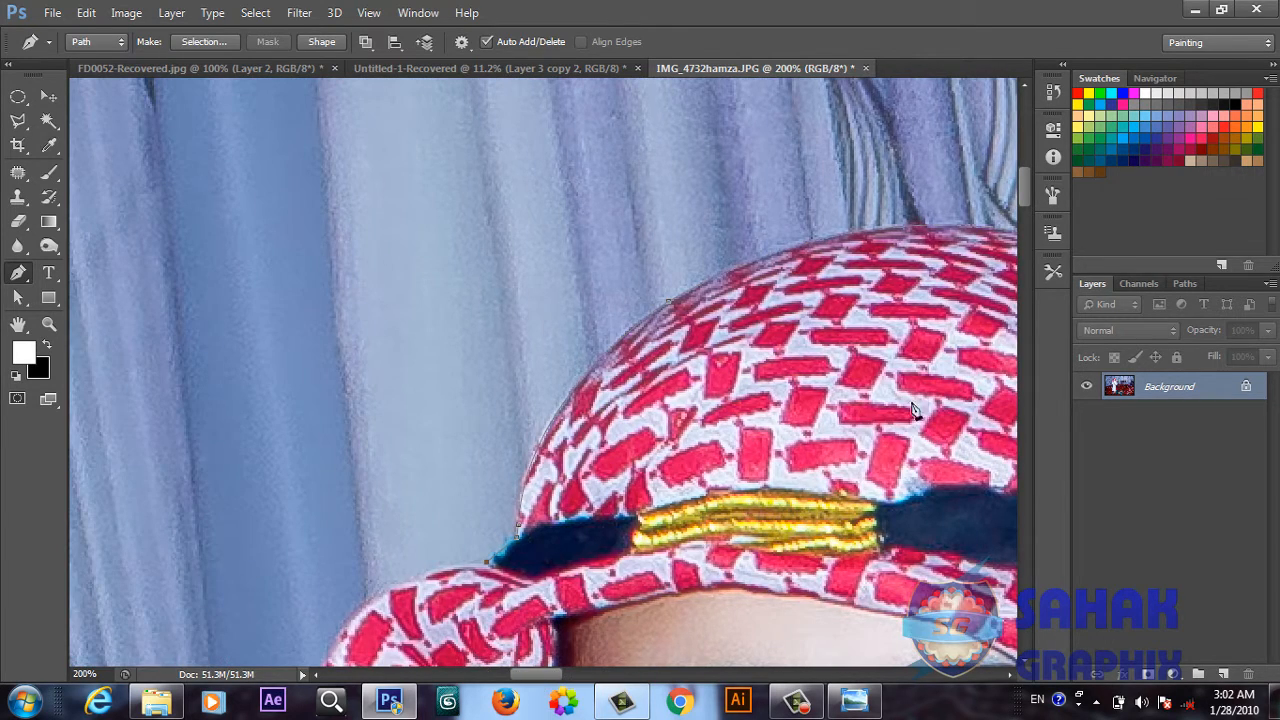
drag(1029, 201, 1033, 228)
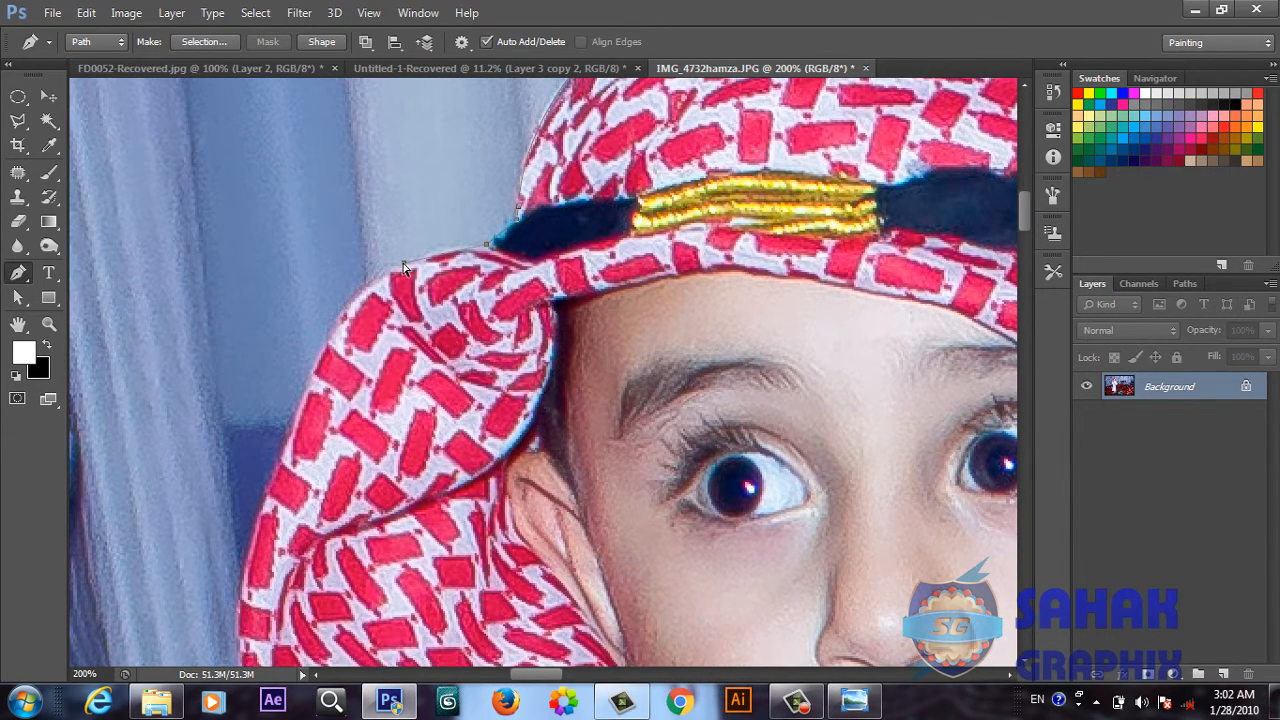
drag(302, 396, 264, 545)
click(303, 398)
scroll(306, 405, down, 3)
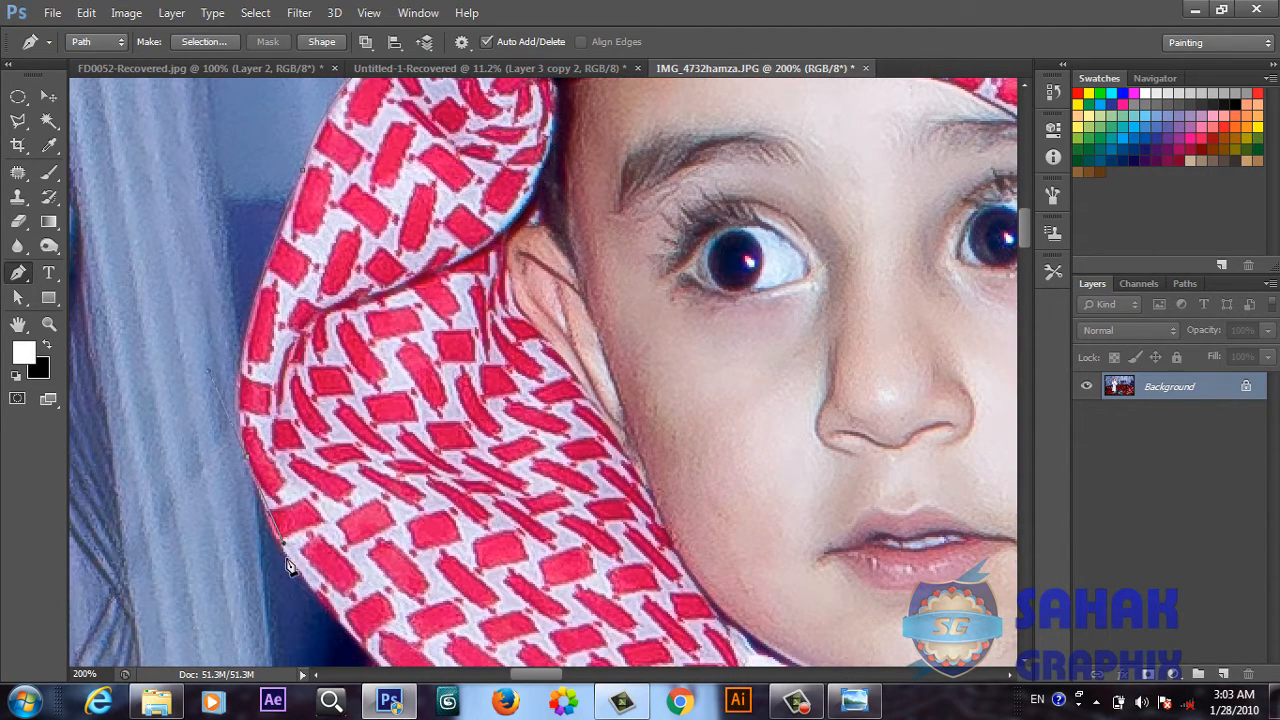
click(332, 615)
Trace the scarf past the overlap of its two layers and down the zigzag-patterned edge to the robe's shoulder
drag(1022, 235, 1022, 259)
click(370, 347)
drag(277, 506, 268, 527)
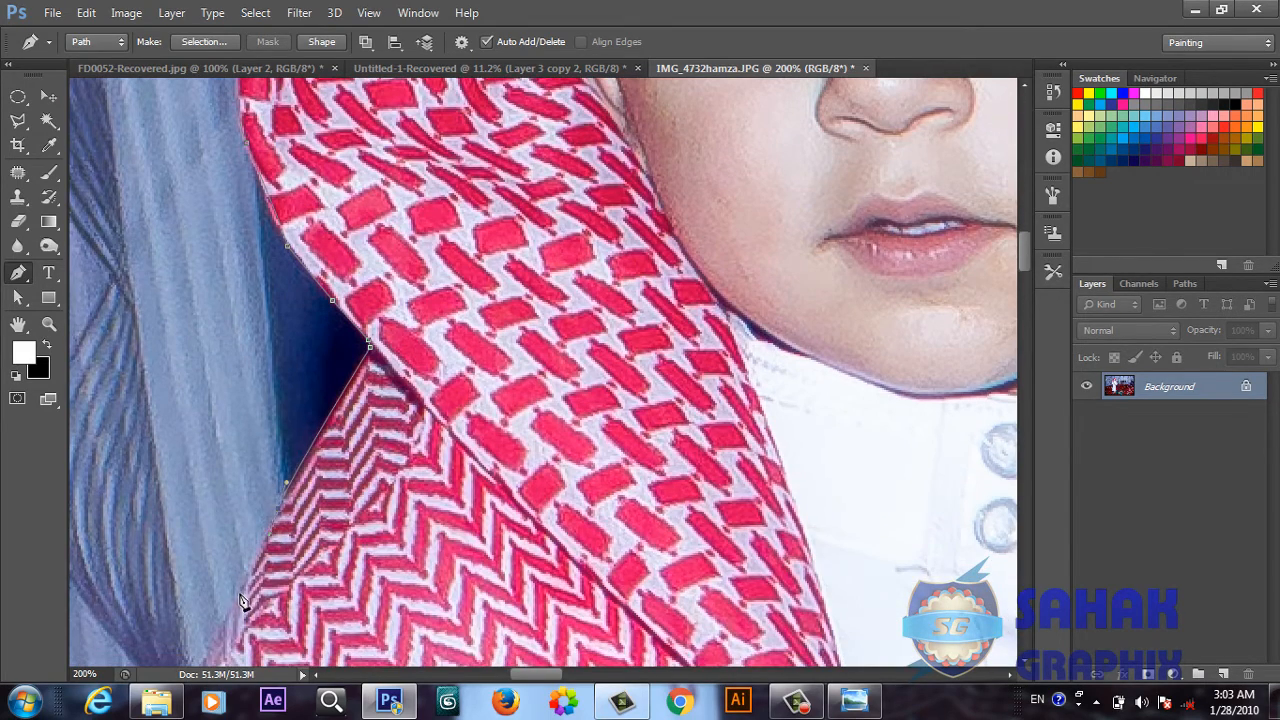
scroll(631, 362, down, 5)
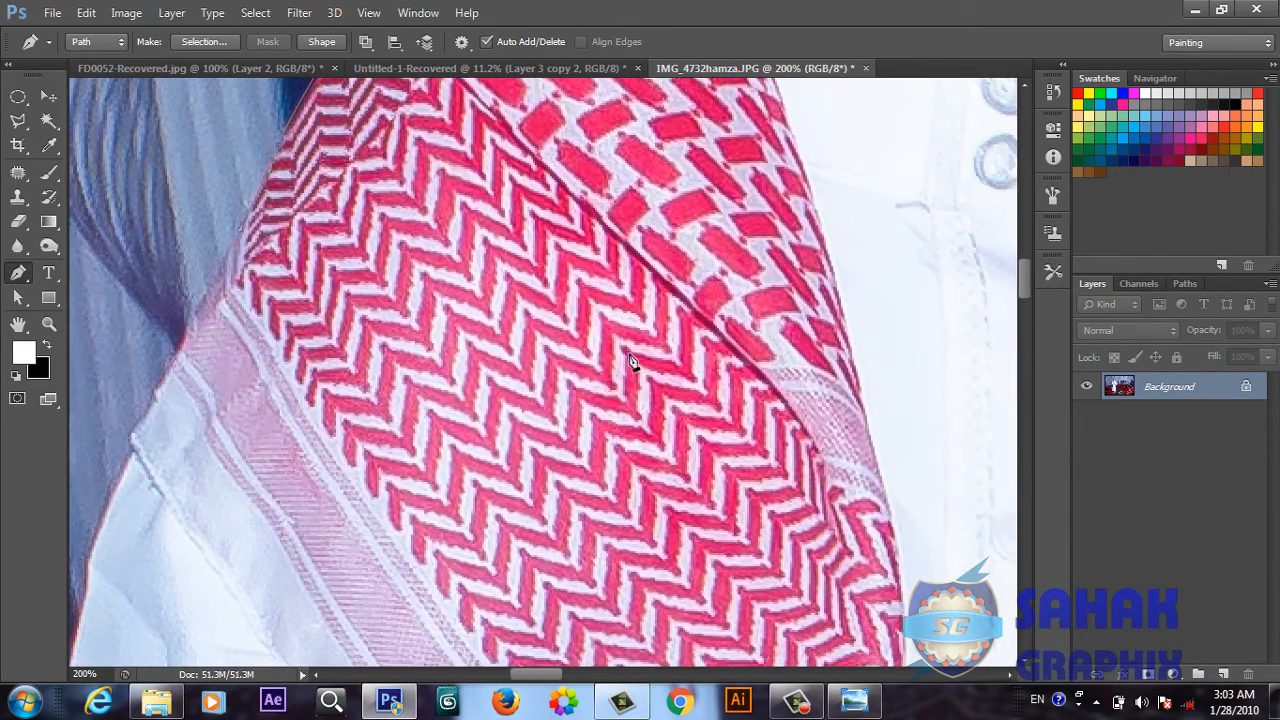
click(164, 377)
Trace the white robe's upper sleeve against the blue curtain down to the bulge at the elbow
drag(1025, 280, 1025, 304)
drag(392, 313, 641, 297)
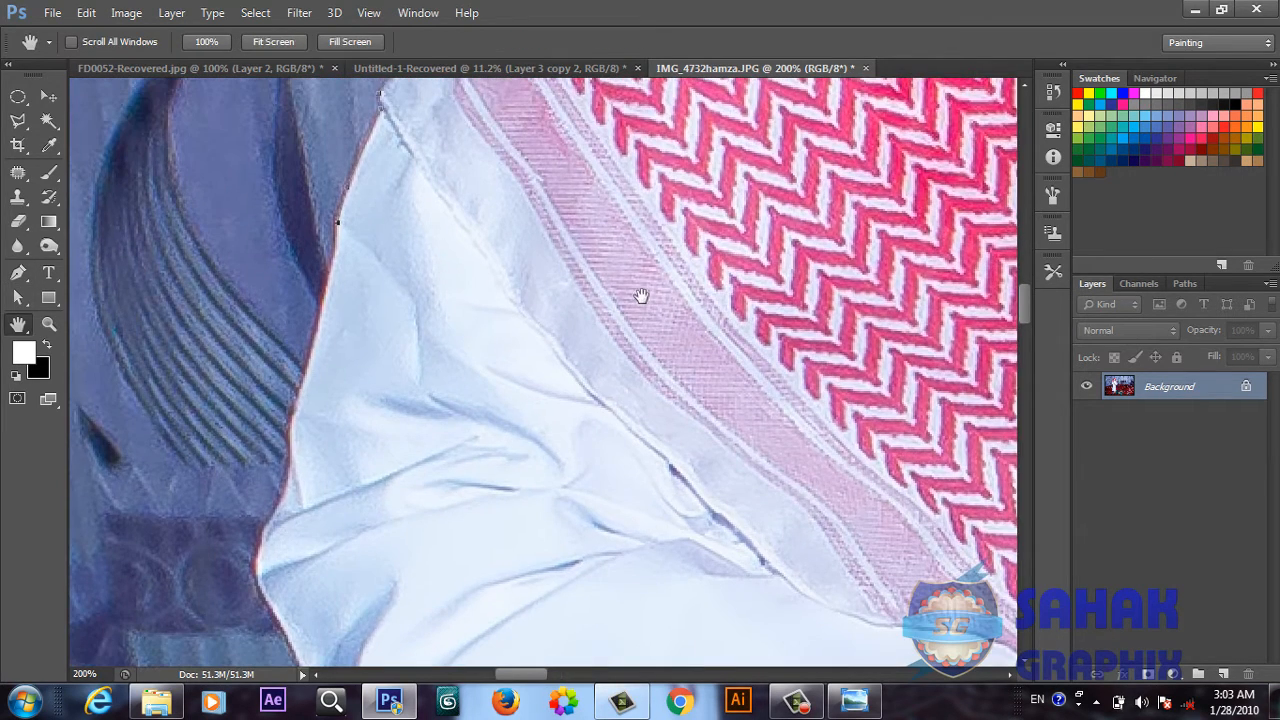
click(308, 367)
click(292, 423)
click(270, 521)
click(260, 542)
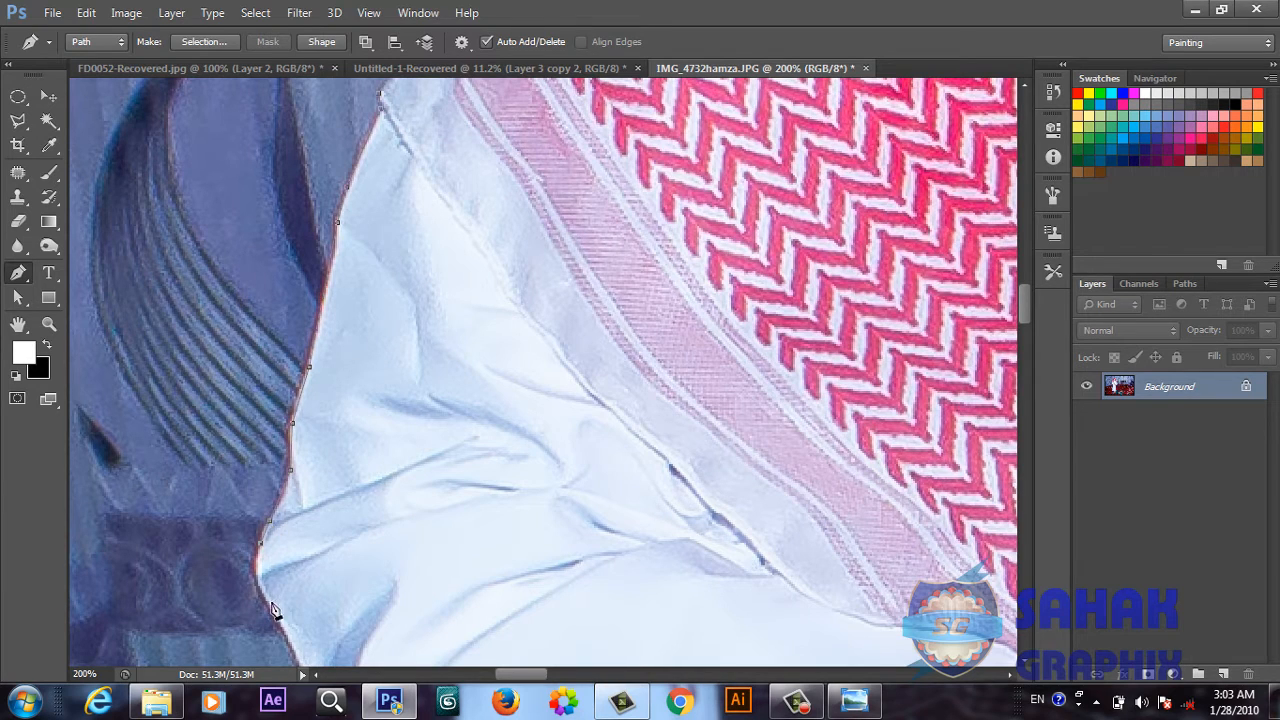
Curve the path around the elbow, remove the outgoing handle, and continue along the underside of the sleeve
drag(304, 645, 323, 597)
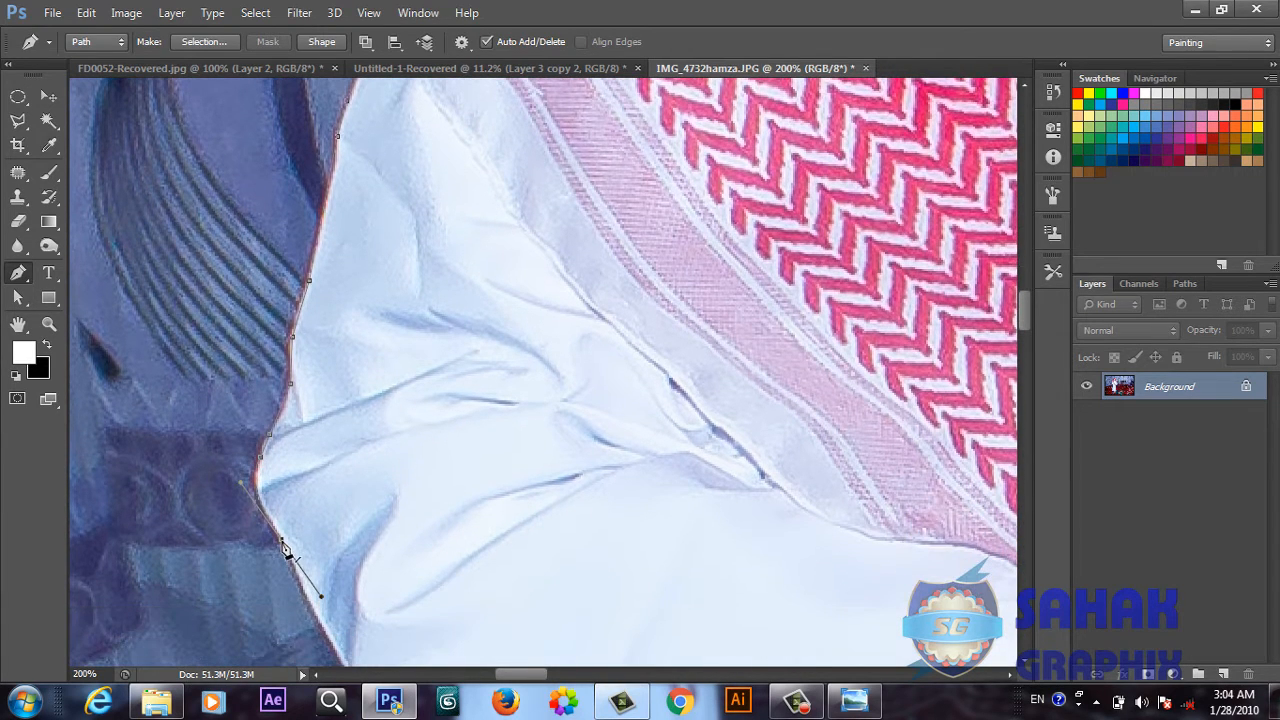
alt+click(282, 541)
click(315, 609)
click(339, 652)
drag(1027, 326, 1027, 384)
click(350, 417)
click(393, 528)
click(436, 559)
Trace past the sleeve's end and down the robe's side edge against the upper red carpet
click(524, 617)
click(525, 438)
click(513, 533)
click(514, 429)
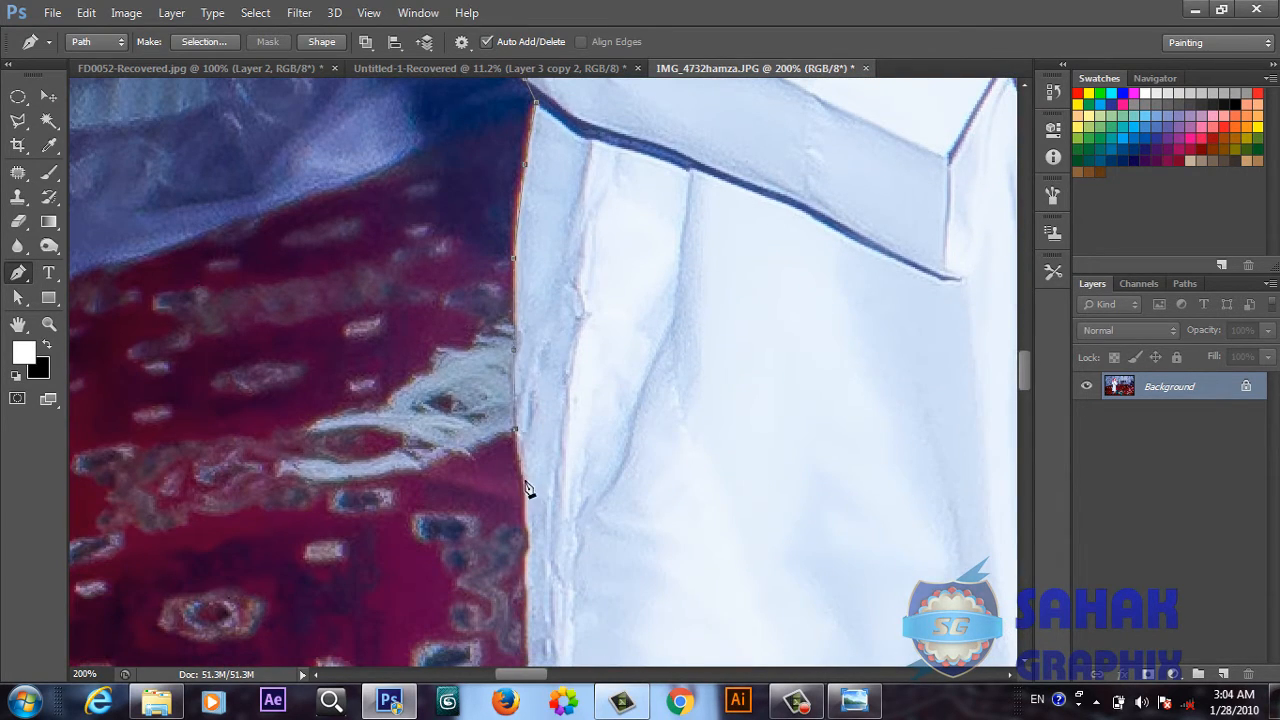
click(525, 481)
click(528, 531)
click(527, 638)
Continue the path down the robe's side edge to the second diagonal stripe of the red carpet
drag(1024, 381, 1028, 414)
click(523, 310)
click(519, 368)
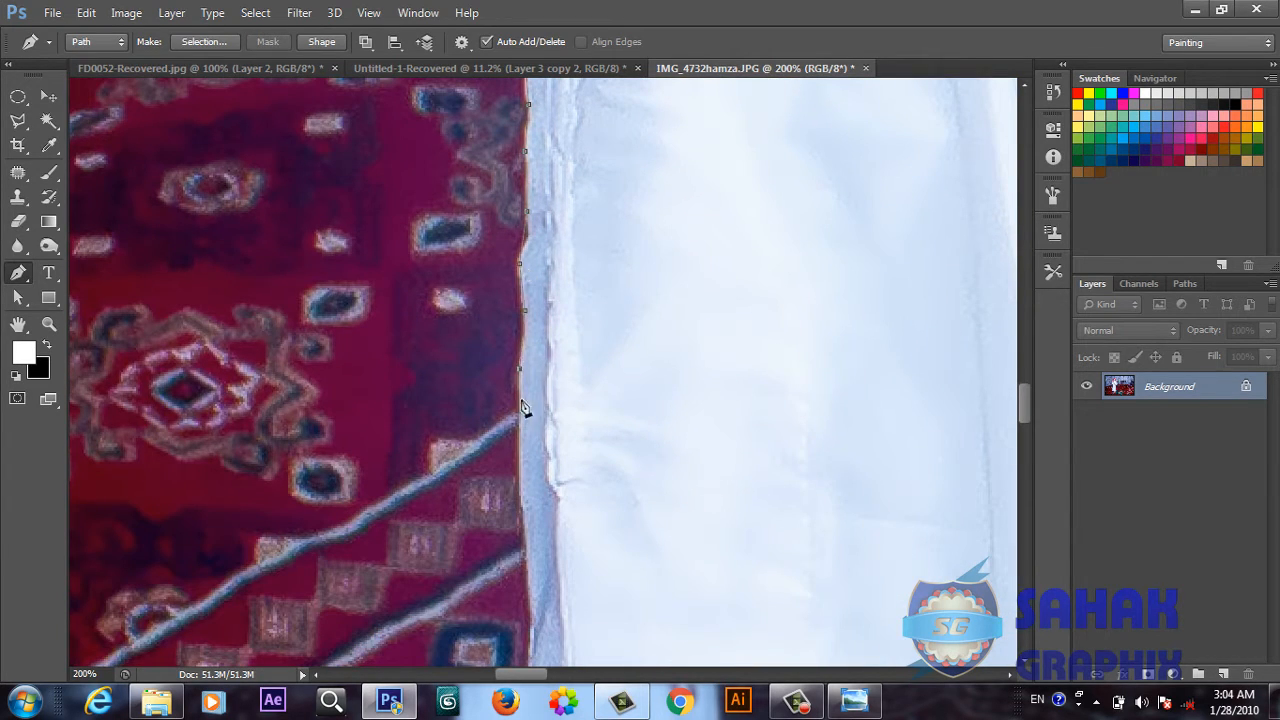
click(521, 448)
click(523, 510)
click(528, 563)
Trace the robe's side edge around the inward bend below the carpet's diagonal stripes
drag(1026, 405, 1026, 425)
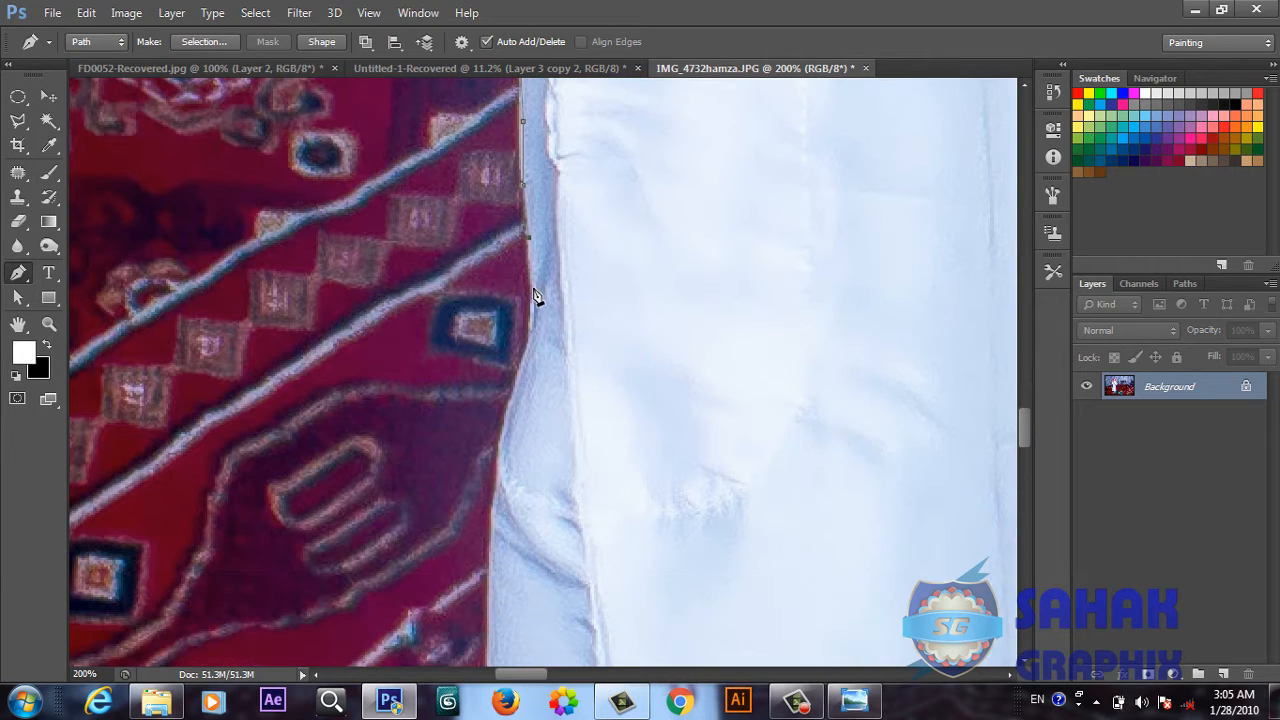
click(531, 287)
click(530, 322)
click(526, 350)
click(500, 458)
click(491, 567)
Trace the lower part of the robe's side edge down to just above the hem corner
drag(1027, 442, 1021, 511)
click(484, 429)
click(487, 584)
click(491, 648)
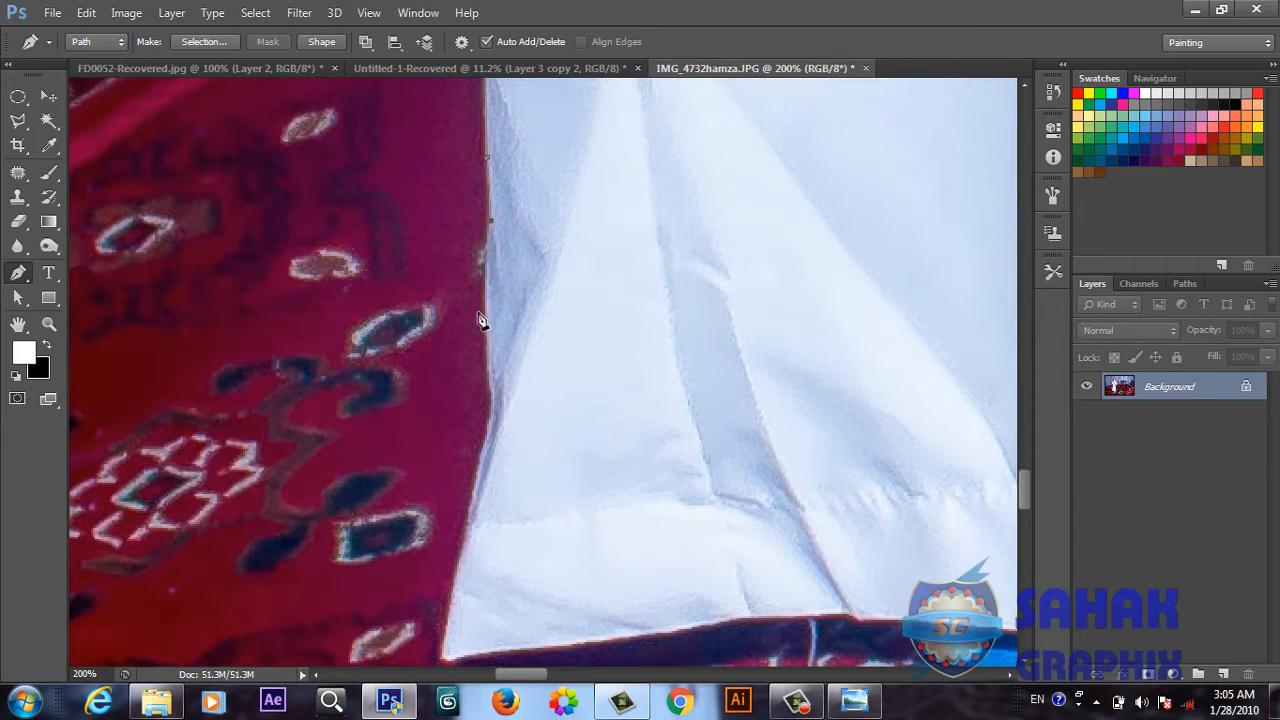
click(488, 305)
click(475, 483)
click(457, 565)
click(447, 620)
Trace along the robe's bottom hem from its outer corner to the fold above the dark shadow
drag(1023, 477, 1023, 491)
click(504, 514)
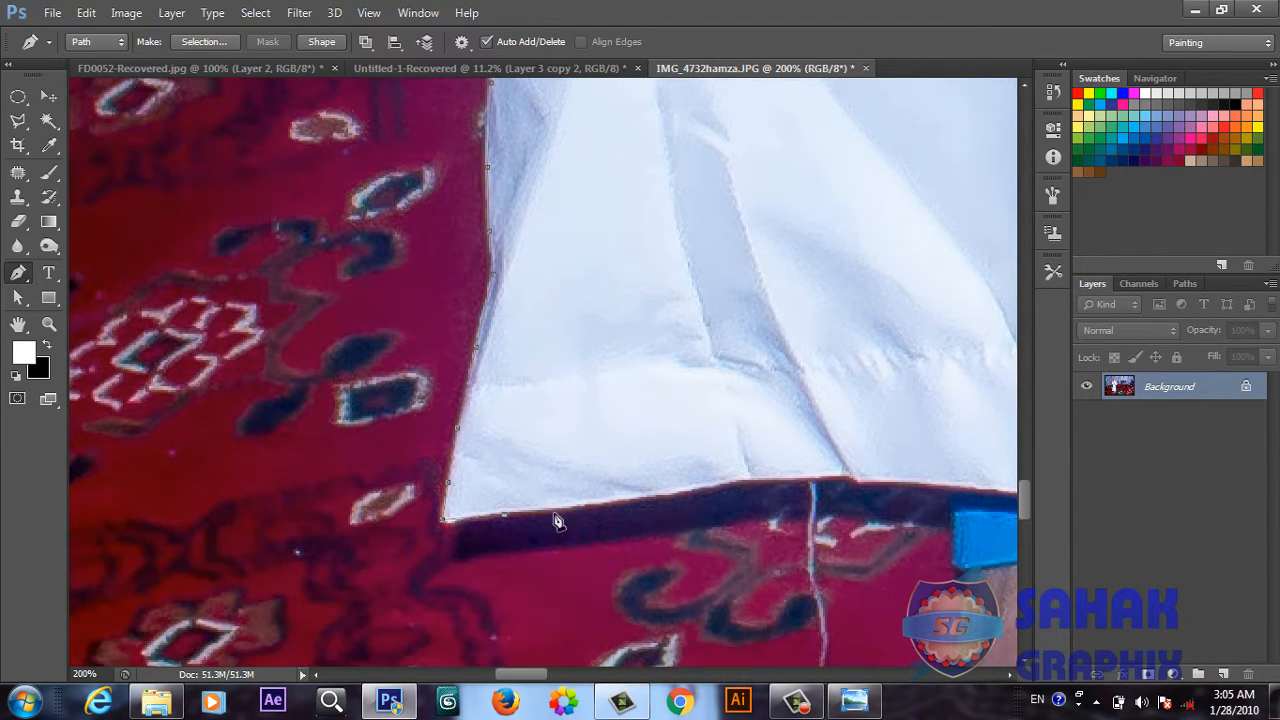
click(577, 508)
click(684, 491)
click(755, 481)
click(850, 477)
Continue the path along the hem and around the outer edge of the blue trouser cuff to the ankle
drag(1024, 497, 1024, 507)
click(952, 438)
click(953, 476)
click(953, 514)
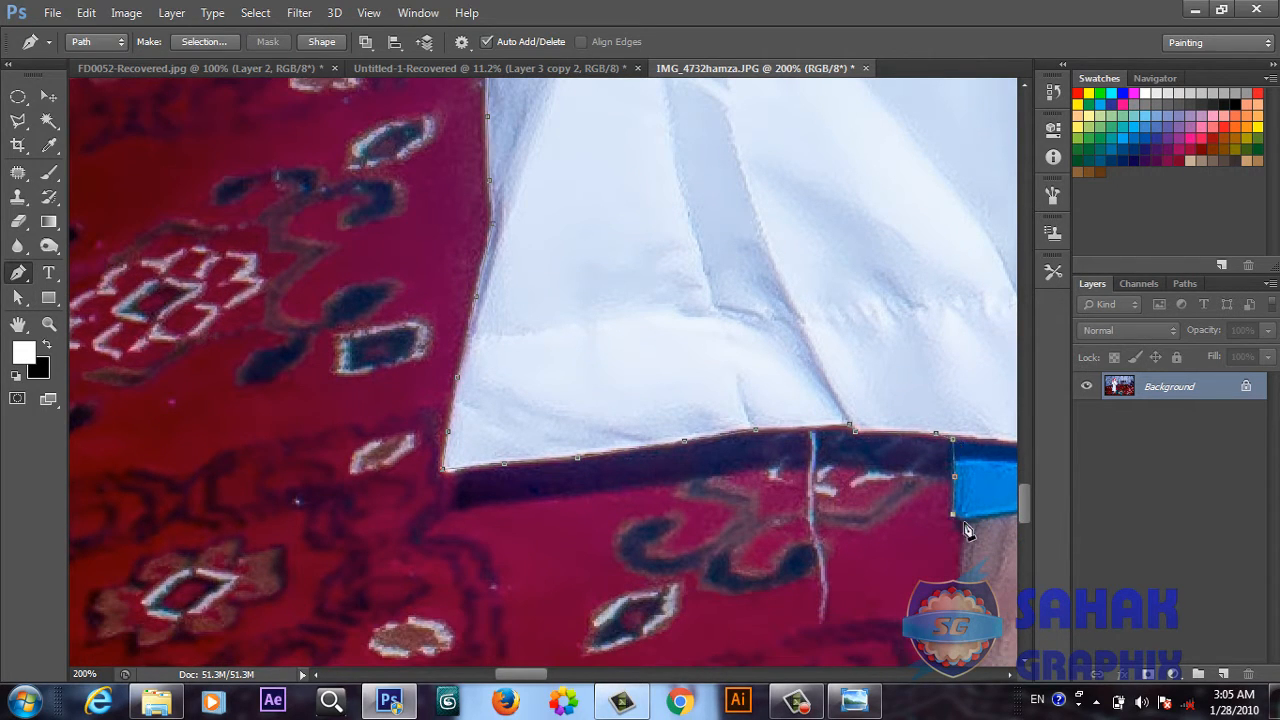
click(965, 522)
Trace the outer side of the bare foot from the ankle to the teal rug's fringe
key(space)
drag(965, 562, 562, 245)
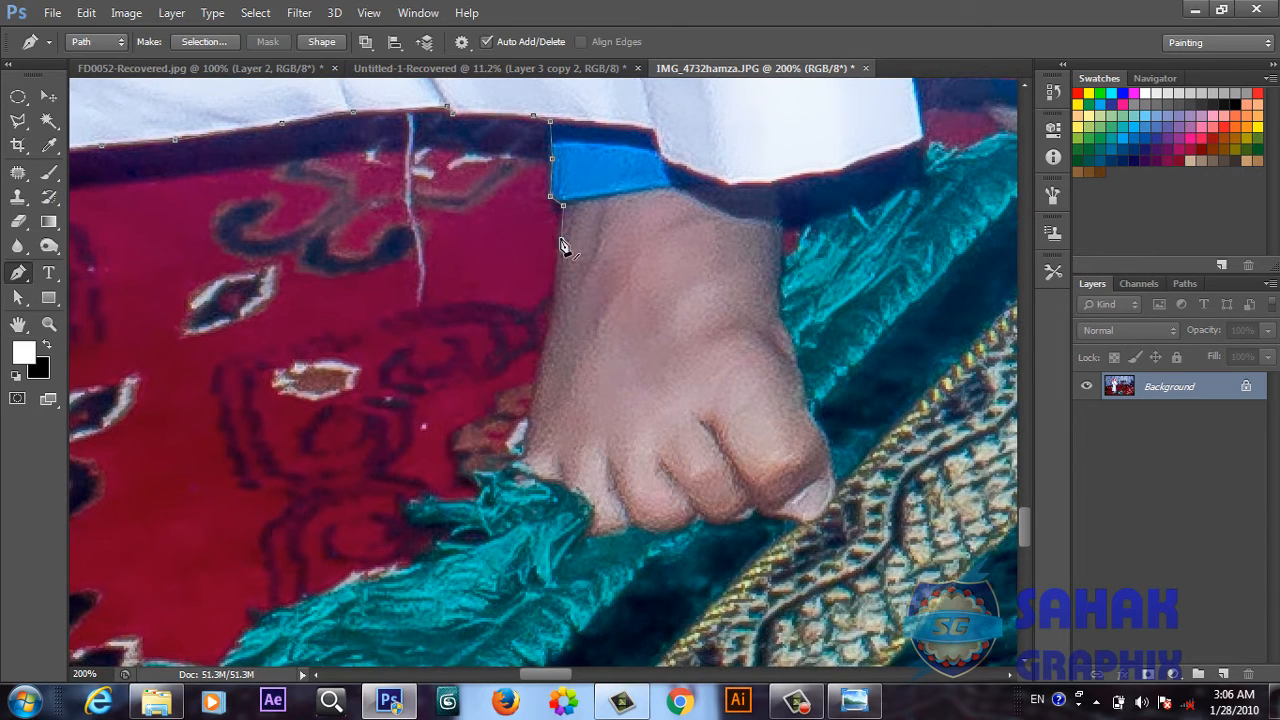
click(561, 240)
click(556, 293)
click(546, 357)
click(533, 405)
click(523, 450)
Trace the teal fringe tuft beside the toes and around its protruding tip
click(470, 467)
click(479, 487)
click(477, 501)
drag(421, 500, 412, 508)
click(411, 513)
click(411, 520)
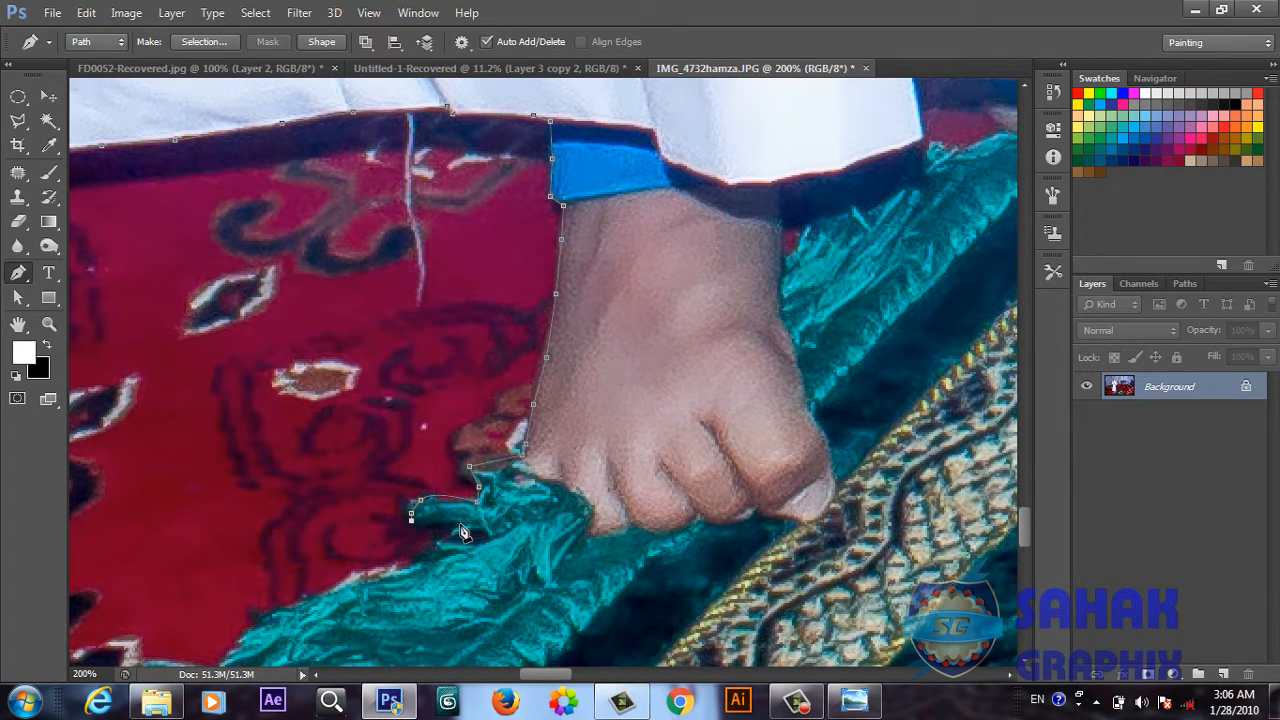
Trace the underside of the tuft and the upper edge of the teal fringe away from the foot
click(460, 524)
click(451, 535)
click(439, 544)
click(415, 562)
click(313, 597)
click(278, 612)
click(245, 636)
drag(1030, 519, 1030, 534)
click(218, 483)
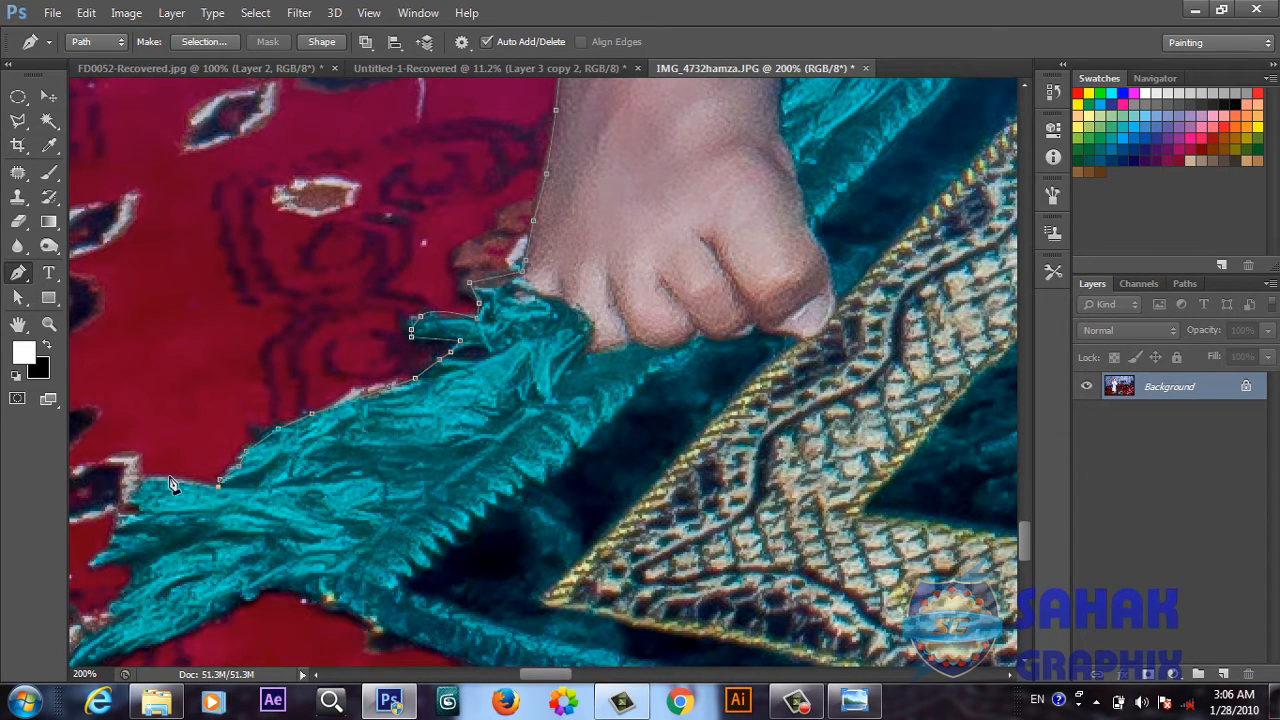
Trace the jagged outer end of the teal fringe around its upper points and the notch between them
click(143, 479)
click(133, 510)
click(107, 549)
click(89, 565)
click(131, 565)
click(131, 582)
click(116, 596)
click(107, 607)
Trace the fringe's lowest strand out to its tip and around the point
drag(1024, 526, 1024, 536)
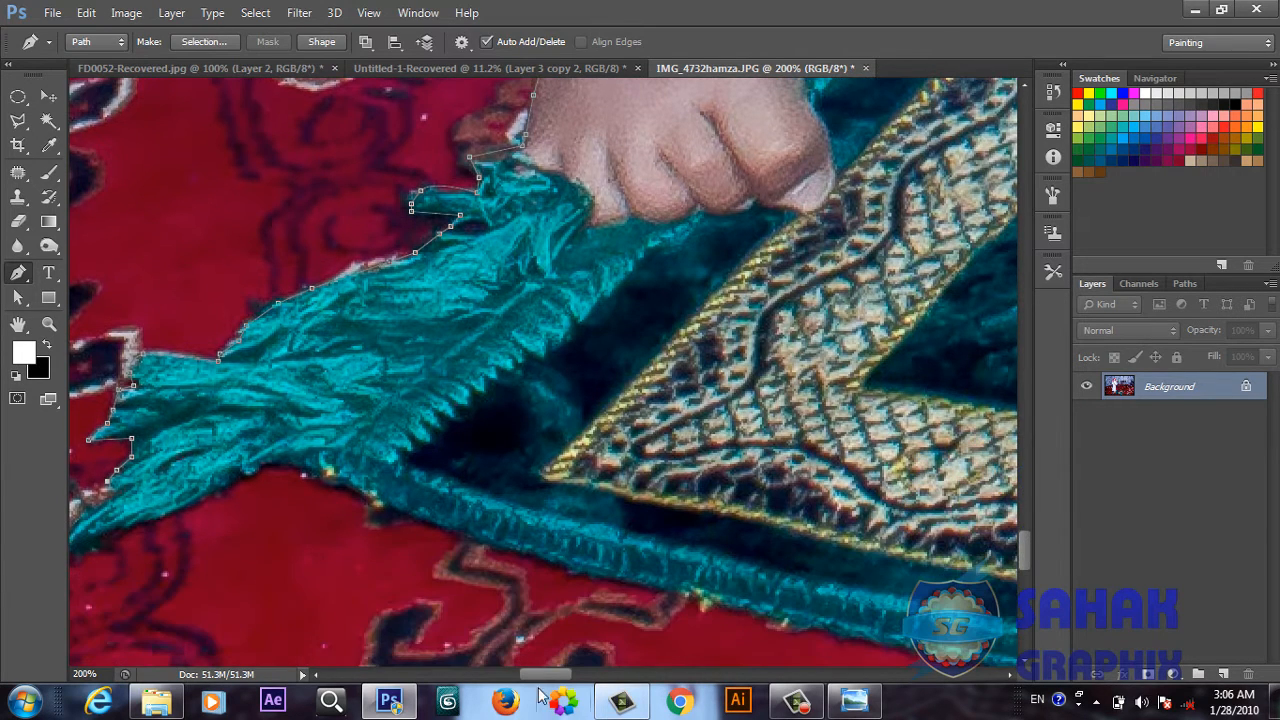
drag(543, 677, 532, 677)
click(290, 491)
click(278, 507)
click(244, 539)
click(252, 556)
click(275, 556)
click(288, 541)
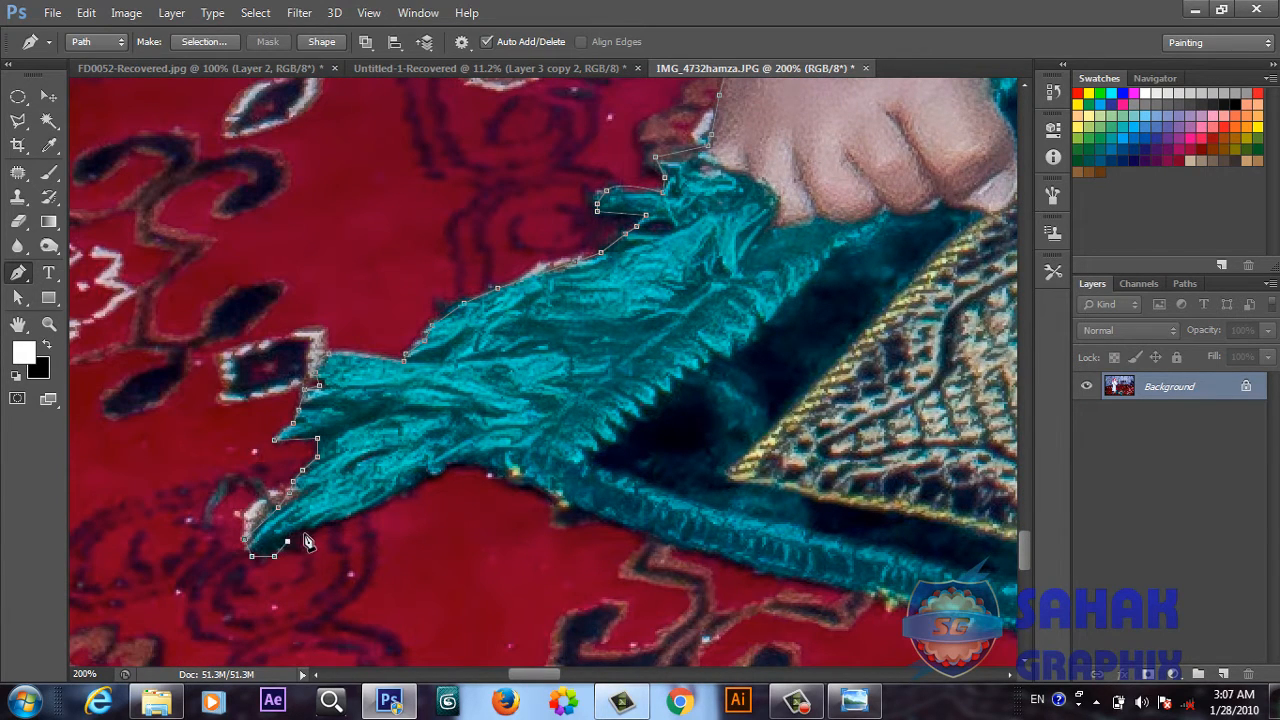
Trace the underside of the lowest fringe strand back toward the corner of the teal rug
click(307, 533)
click(324, 526)
click(343, 521)
click(417, 487)
click(430, 477)
click(451, 468)
click(480, 468)
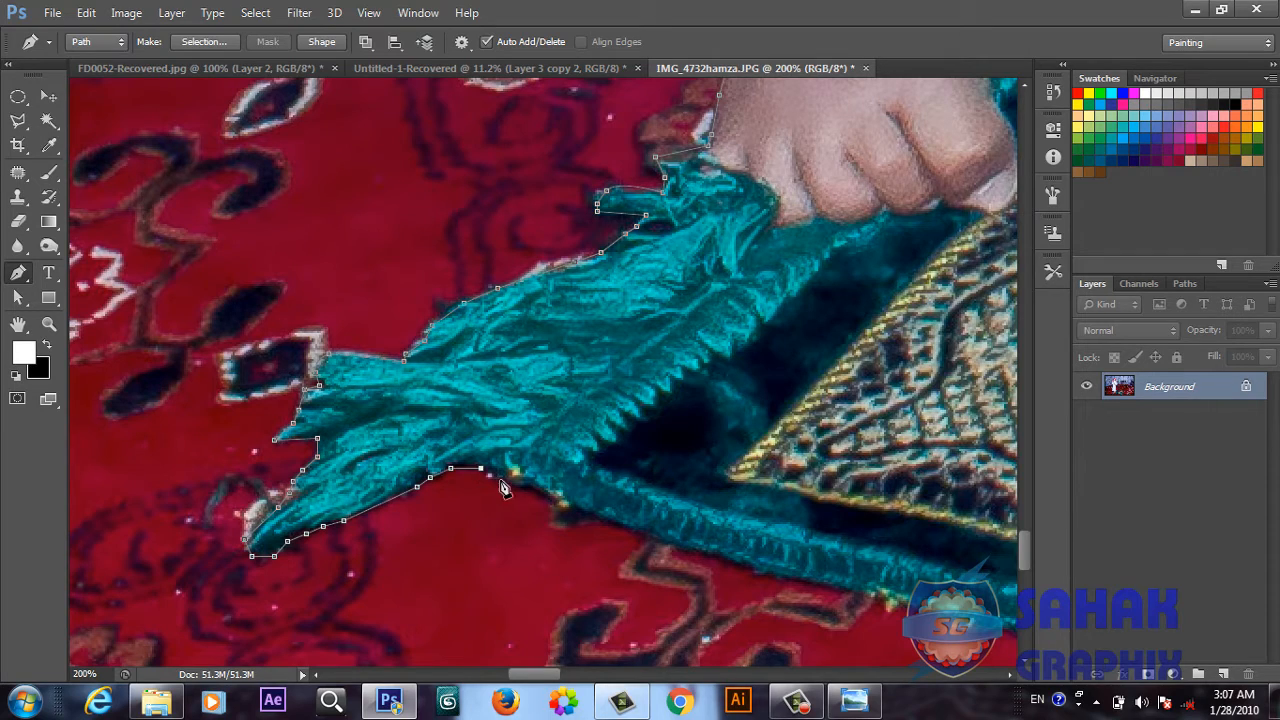
Trace around the rug's corner and along the first stretch of its teal front border
click(501, 481)
click(527, 488)
click(554, 498)
click(634, 532)
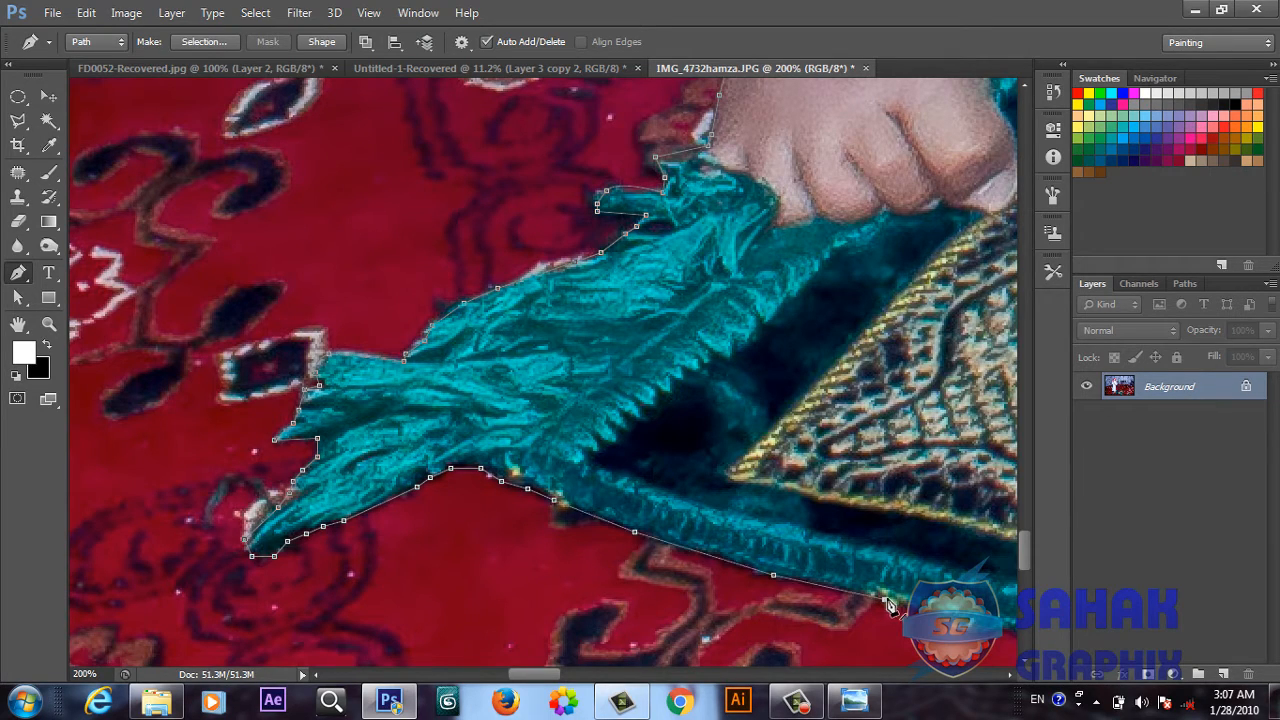
key(space)
drag(950, 619, 616, 519)
click(608, 497)
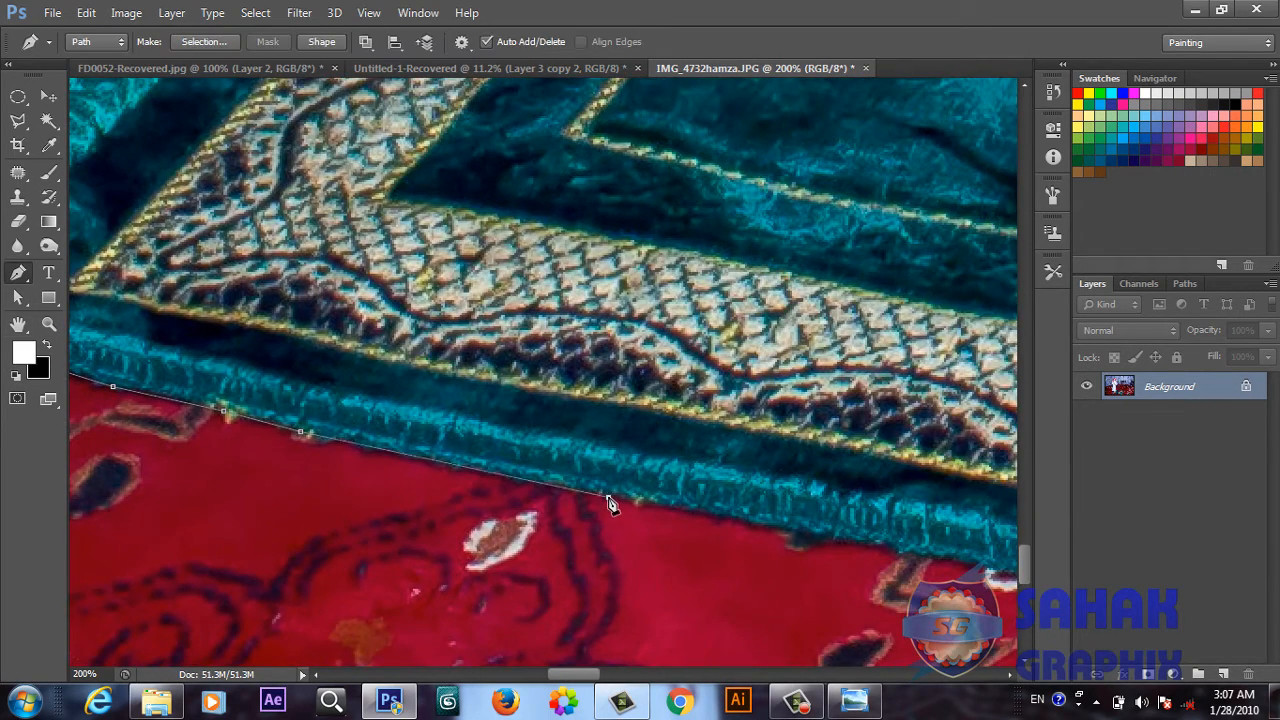
Continue the path along the teal border to just above the white carpet motif
click(747, 523)
click(813, 539)
click(878, 548)
click(904, 553)
click(938, 560)
click(1012, 574)
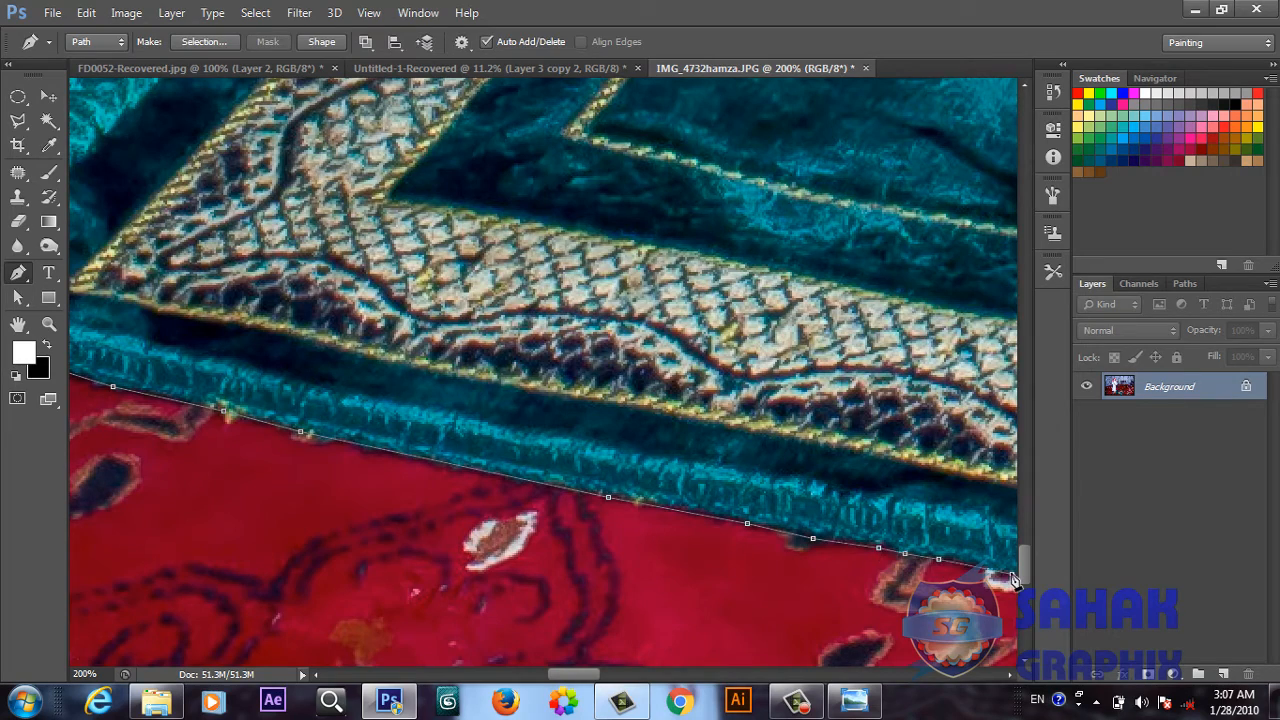
Trace the rug's front border from the white carpet motif past the small dark carpet patch and white-edged diamond
key(space)
drag(962, 519, 168, 290)
click(332, 367)
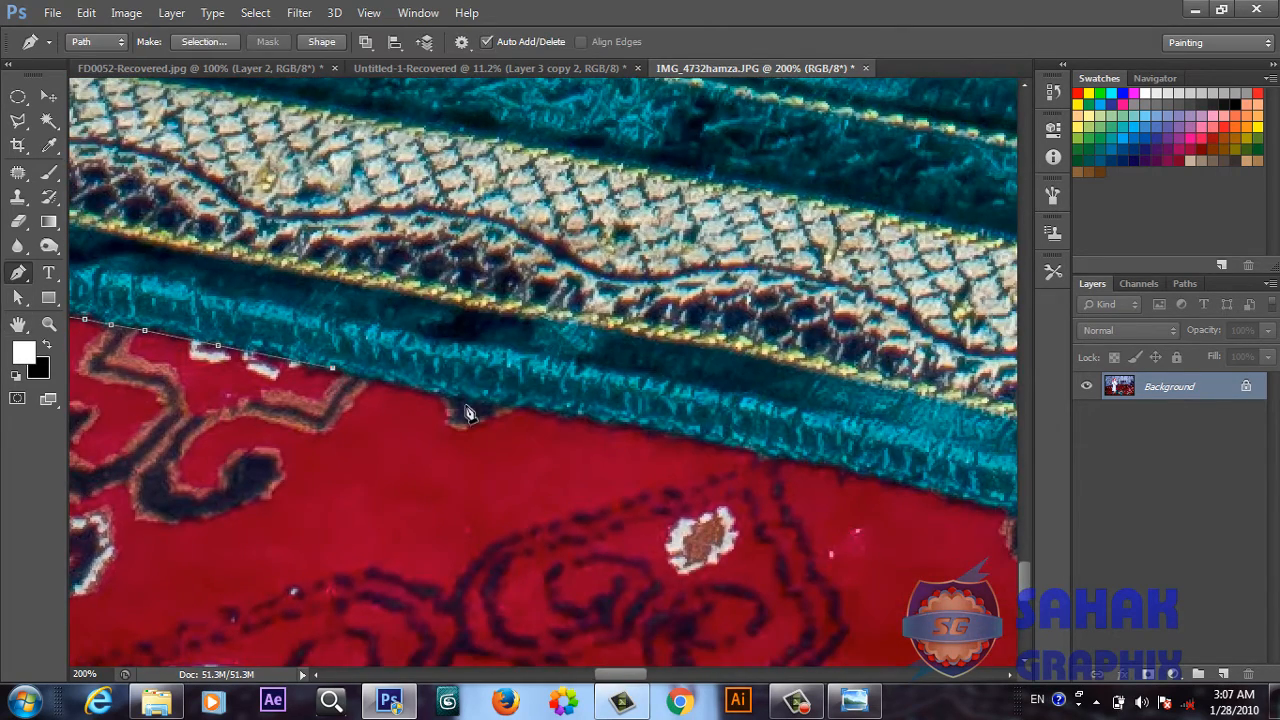
click(465, 400)
click(606, 426)
click(711, 442)
click(813, 466)
click(903, 486)
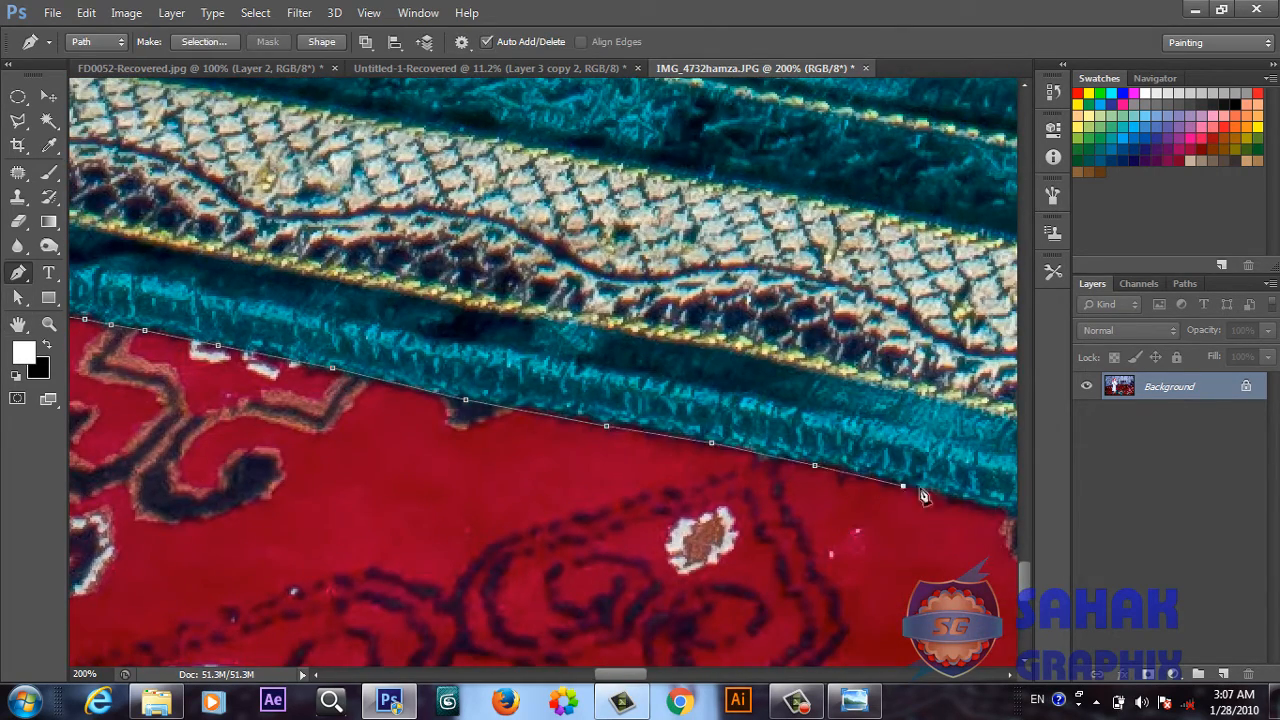
click(991, 511)
Trace the rug's front border past the next white carpet motif to the dark patch beyond it
key(space)
drag(938, 397, 328, 285)
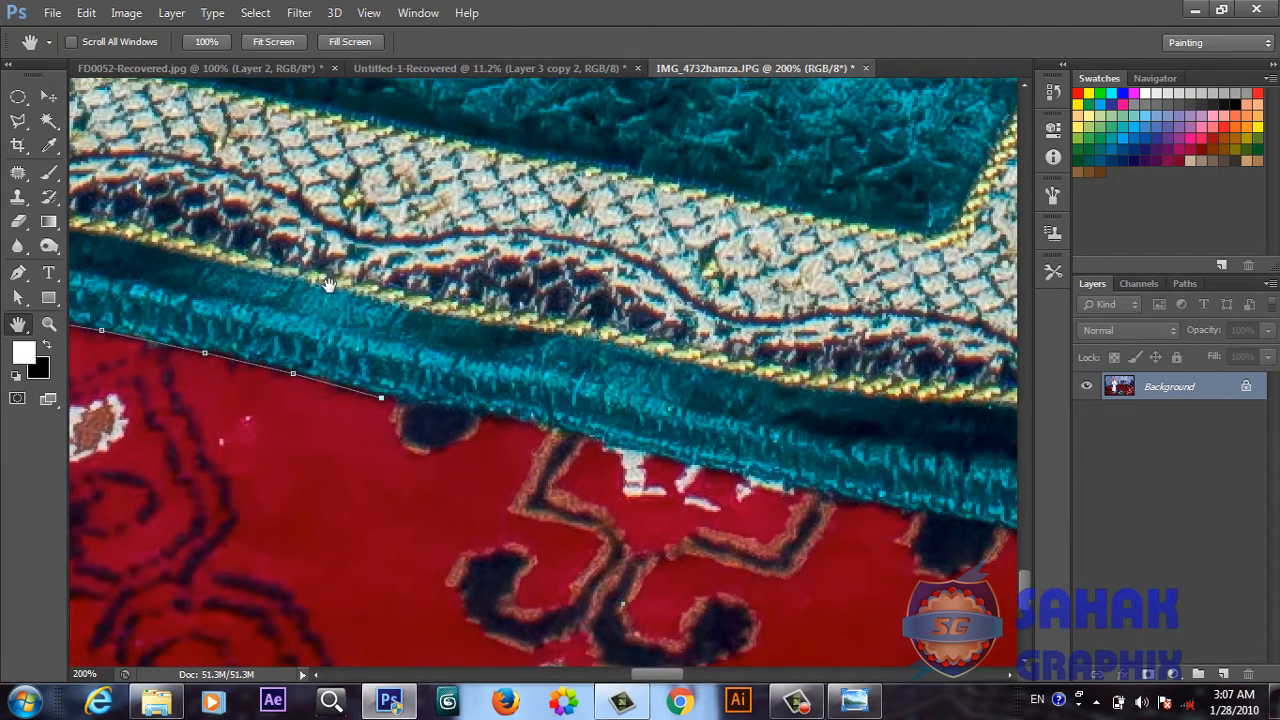
click(448, 409)
click(507, 418)
click(595, 438)
click(867, 504)
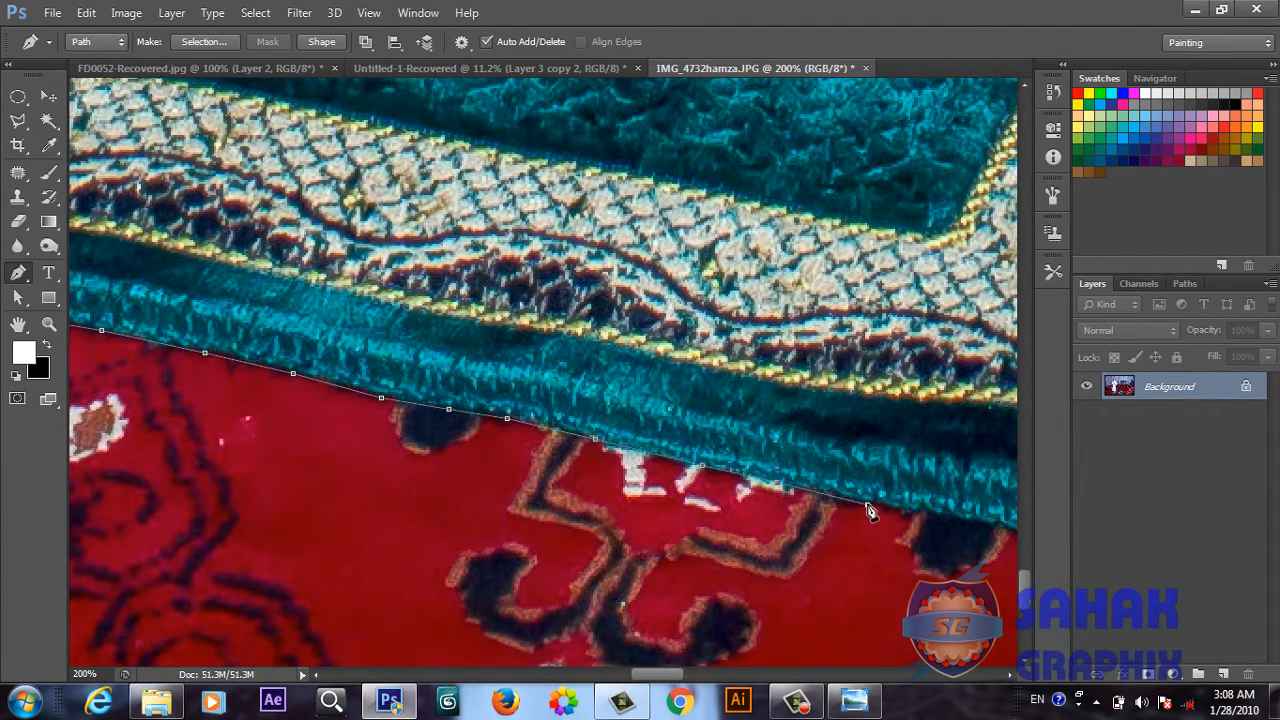
click(940, 514)
click(1006, 525)
Continue the path along the last stretch of the rug's front teal border to the base of the corner fringe
key(space)
drag(968, 486, 314, 347)
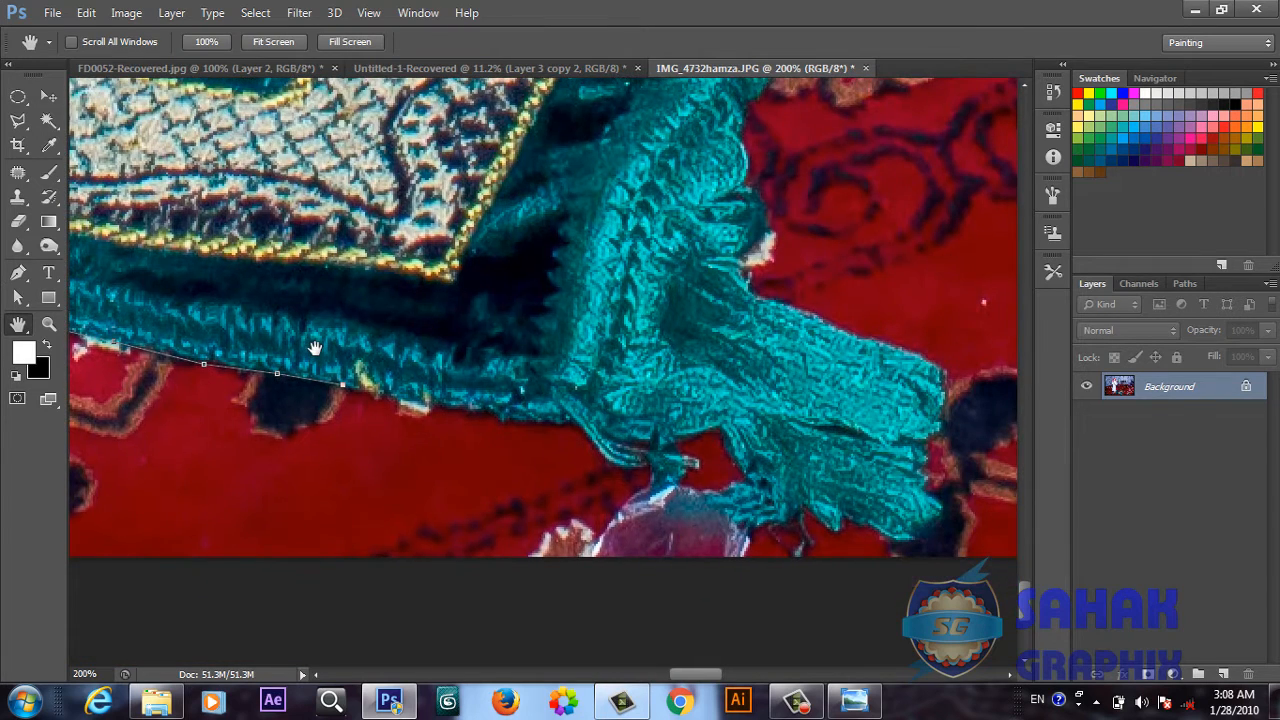
click(478, 410)
click(573, 426)
click(600, 452)
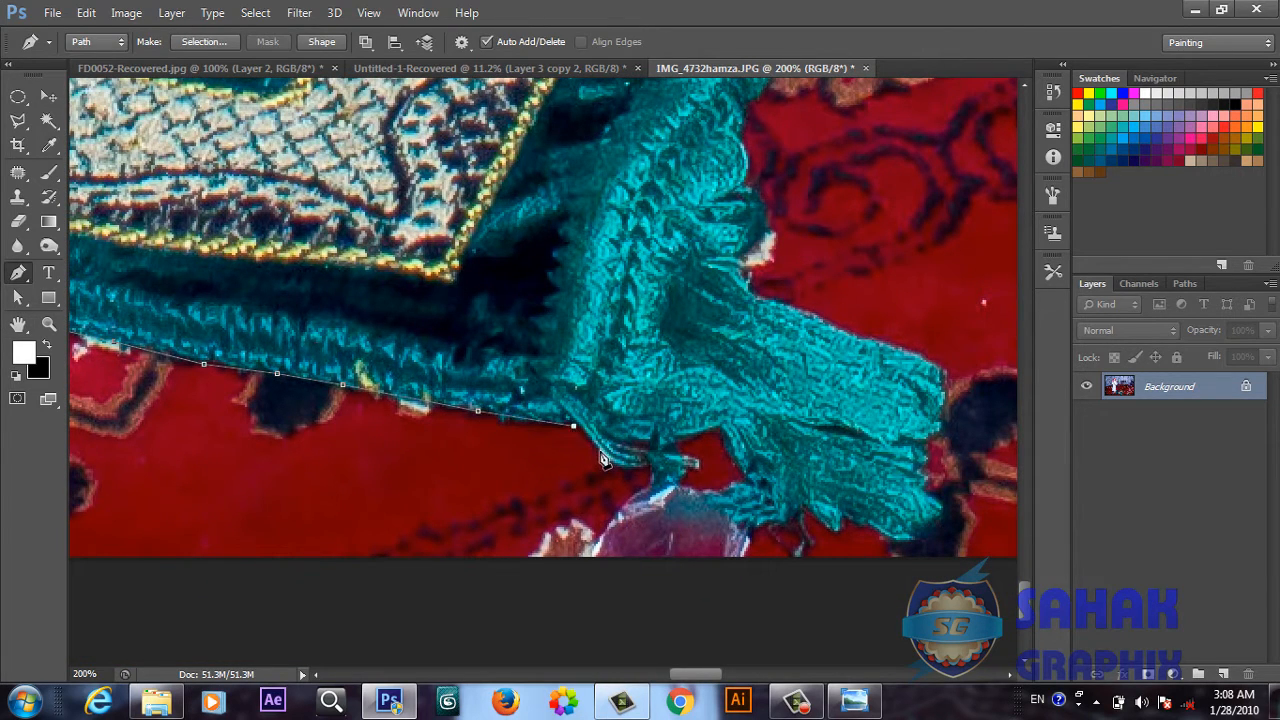
Trace around the thin loose strand at the corner and the small red carpet gap beside it
click(641, 467)
click(662, 480)
click(682, 479)
click(718, 433)
click(731, 454)
click(746, 474)
click(729, 487)
Trace the ragged lower edge of the corner tassel past the purple carpet motif and around the dark notch
click(707, 495)
click(707, 505)
click(724, 516)
click(737, 523)
click(755, 525)
click(780, 525)
click(806, 511)
click(832, 534)
click(846, 520)
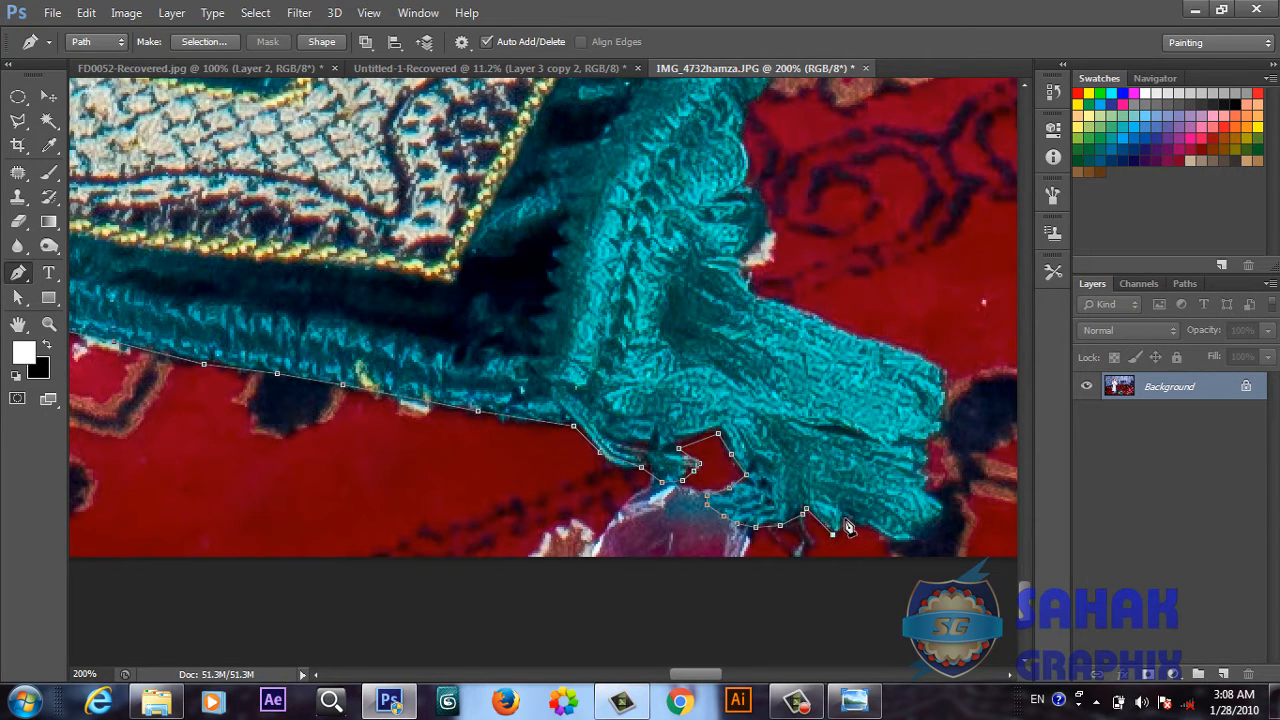
Continue the path around the corner tassel's lower tip and up into the notch on its outer end
click(864, 525)
click(890, 538)
click(912, 538)
click(943, 521)
click(943, 506)
click(927, 491)
click(927, 468)
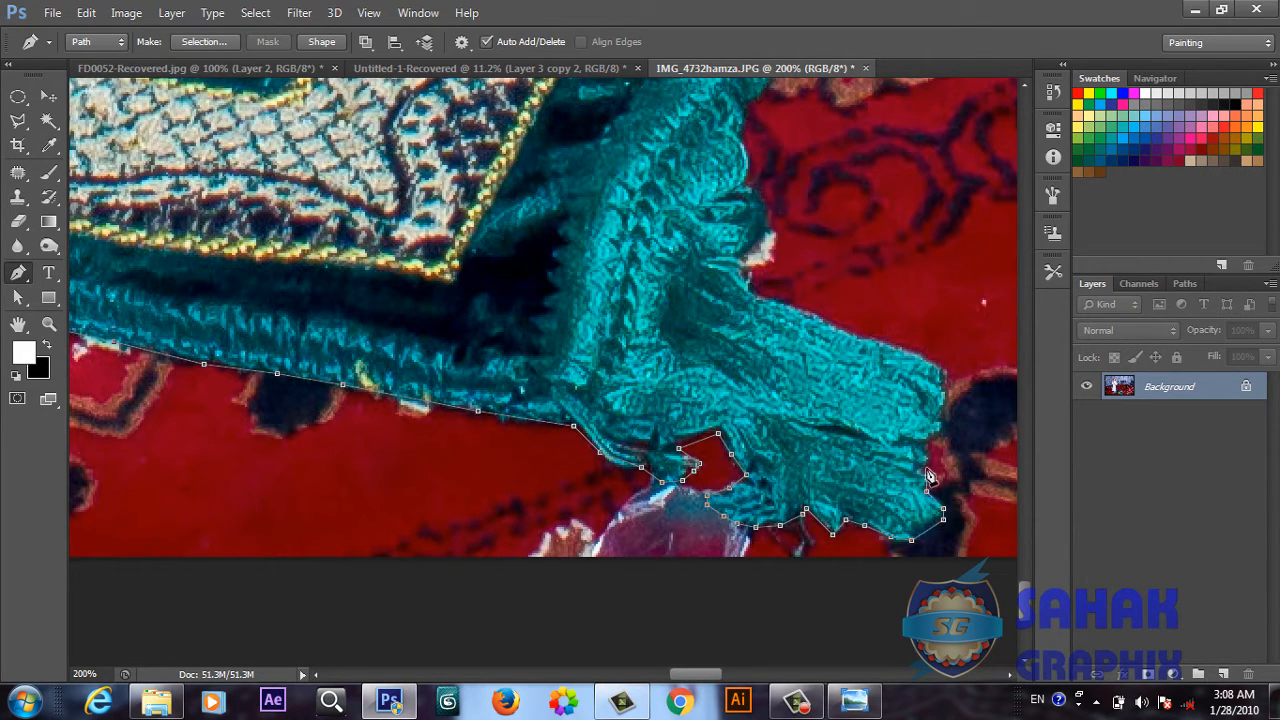
Trace the corner tassel's blunt outer end and its upper edge back toward the white carpet patch
click(936, 438)
click(946, 384)
click(940, 362)
click(856, 337)
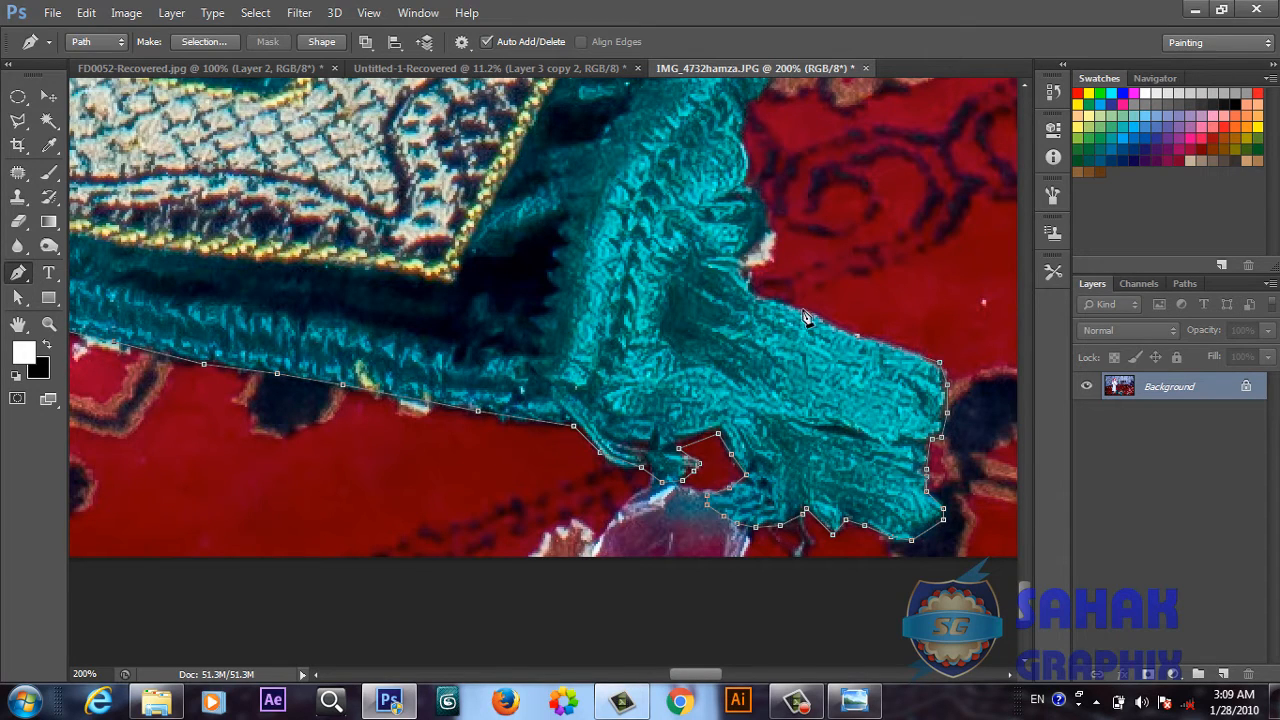
click(802, 311)
click(763, 297)
Trace the rug's edge past the small white carpet patch and up the teal bulge above it
click(748, 276)
click(744, 262)
click(751, 247)
click(767, 230)
click(765, 194)
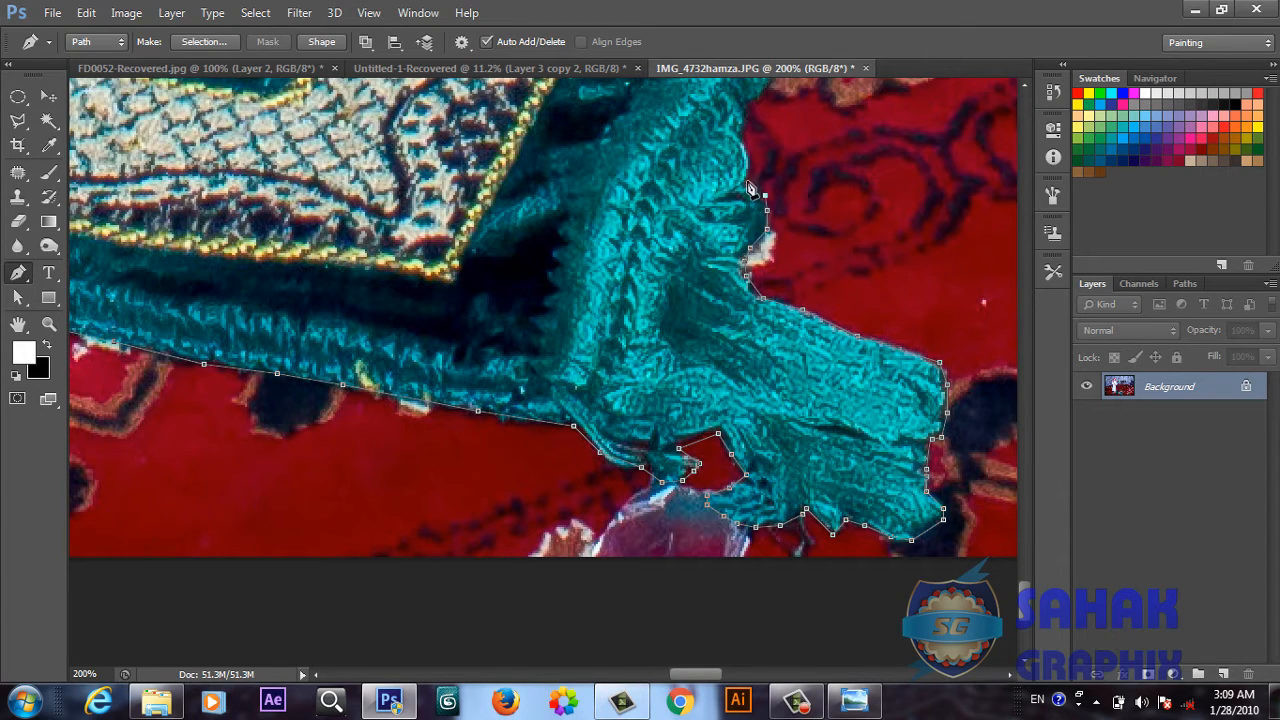
click(749, 180)
click(743, 135)
drag(747, 107, 745, 85)
Continue the path from the teal bulge along the side fringe to the white-edged brown carpet motif
drag(1024, 594, 1022, 570)
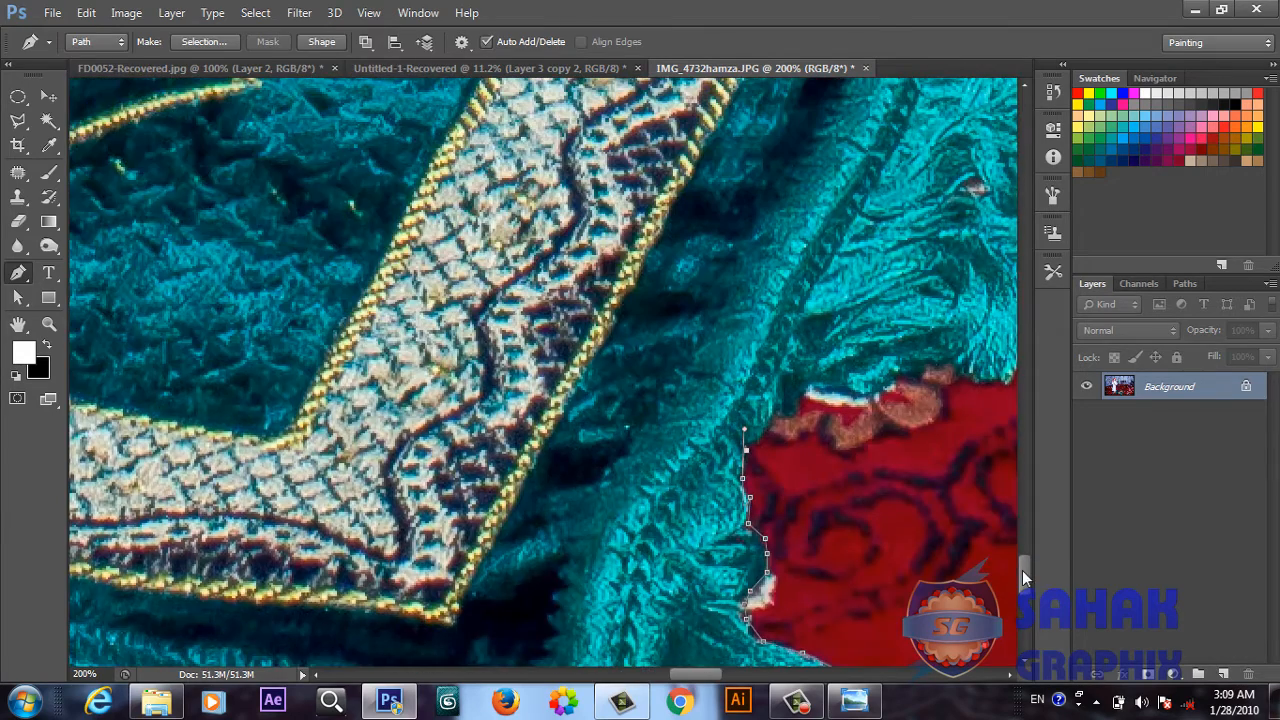
key(space)
drag(791, 255, 455, 333)
click(435, 494)
click(450, 487)
click(468, 472)
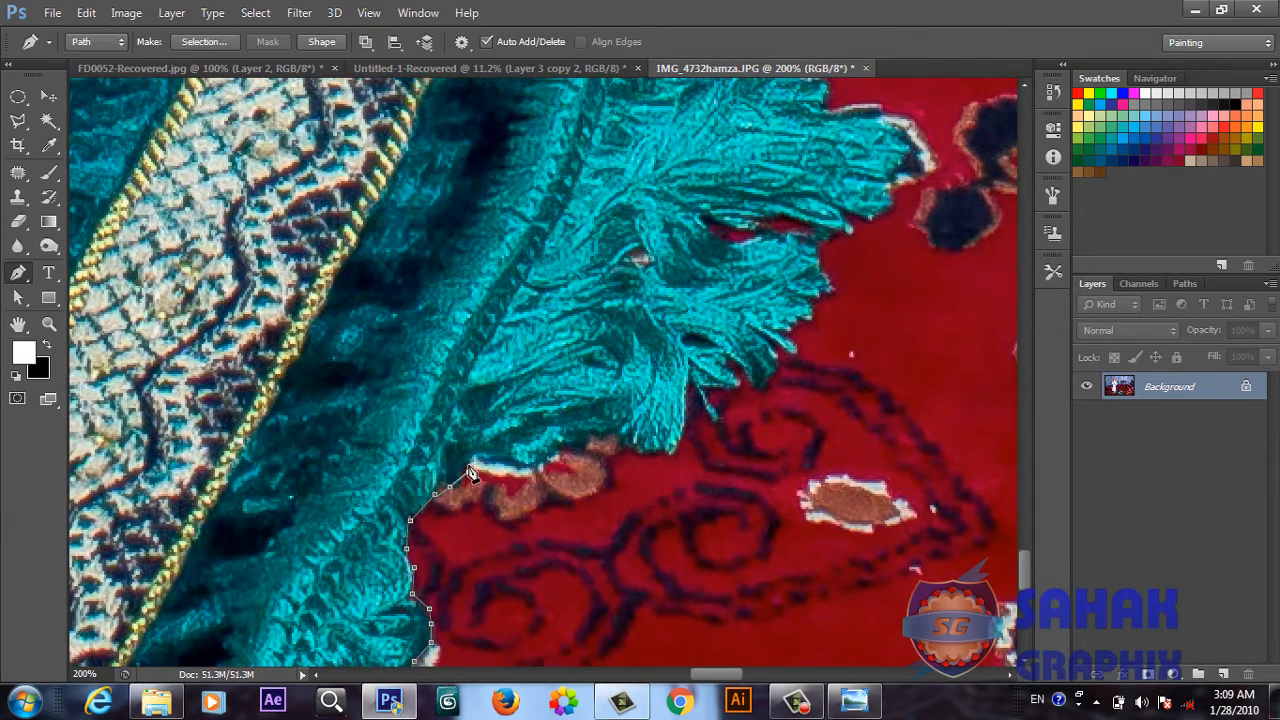
click(468, 466)
click(528, 475)
Trace the fringe's underside past the brown motif, around its rounded tip and up to the thin loose strand
click(572, 445)
click(611, 430)
click(625, 434)
click(643, 450)
click(670, 450)
click(685, 420)
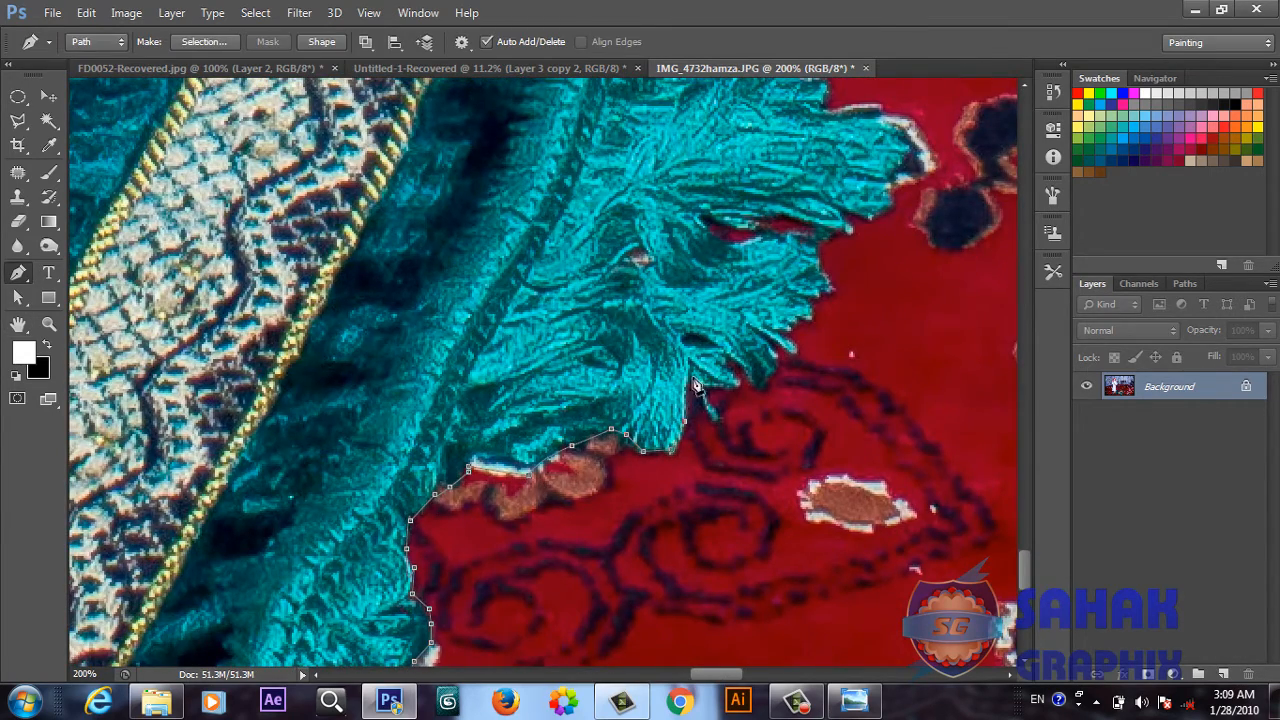
click(693, 380)
Trace the jagged fringe tips from the thin loose strand to the pointed tip above the dark carpet scrolls
click(706, 389)
click(731, 368)
click(743, 372)
click(756, 386)
click(768, 385)
click(785, 364)
click(766, 340)
click(812, 320)
click(836, 292)
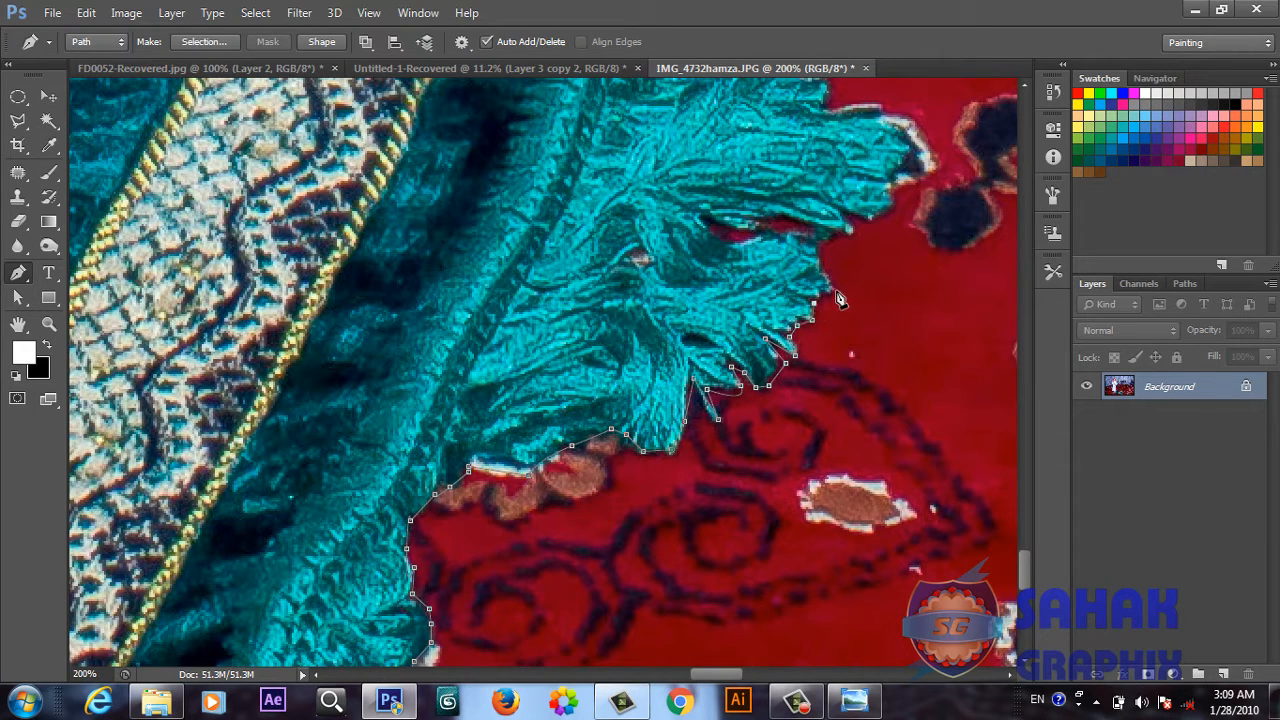
Trace the fringe's notch and the next pointed strands up to the base of the large rounded tuft
click(823, 271)
click(822, 248)
click(829, 234)
click(846, 215)
click(868, 222)
click(891, 202)
Trace around the large rounded fringe tuft along the inside of its white carpet outline
click(891, 181)
click(909, 153)
click(908, 136)
click(861, 115)
click(827, 106)
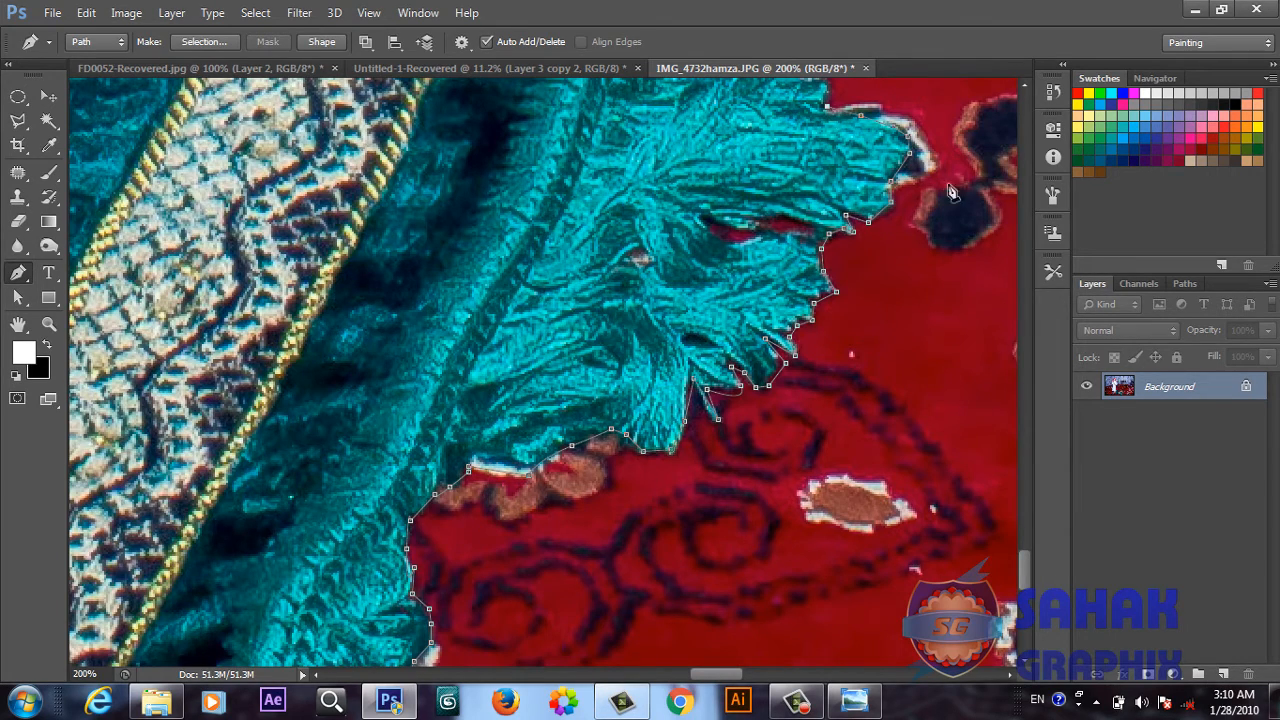
Continue the path from the rounded tuft through the red notch and around the dark teal fringe
drag(1025, 557, 1025, 525)
click(831, 502)
drag(820, 492, 804, 493)
click(808, 459)
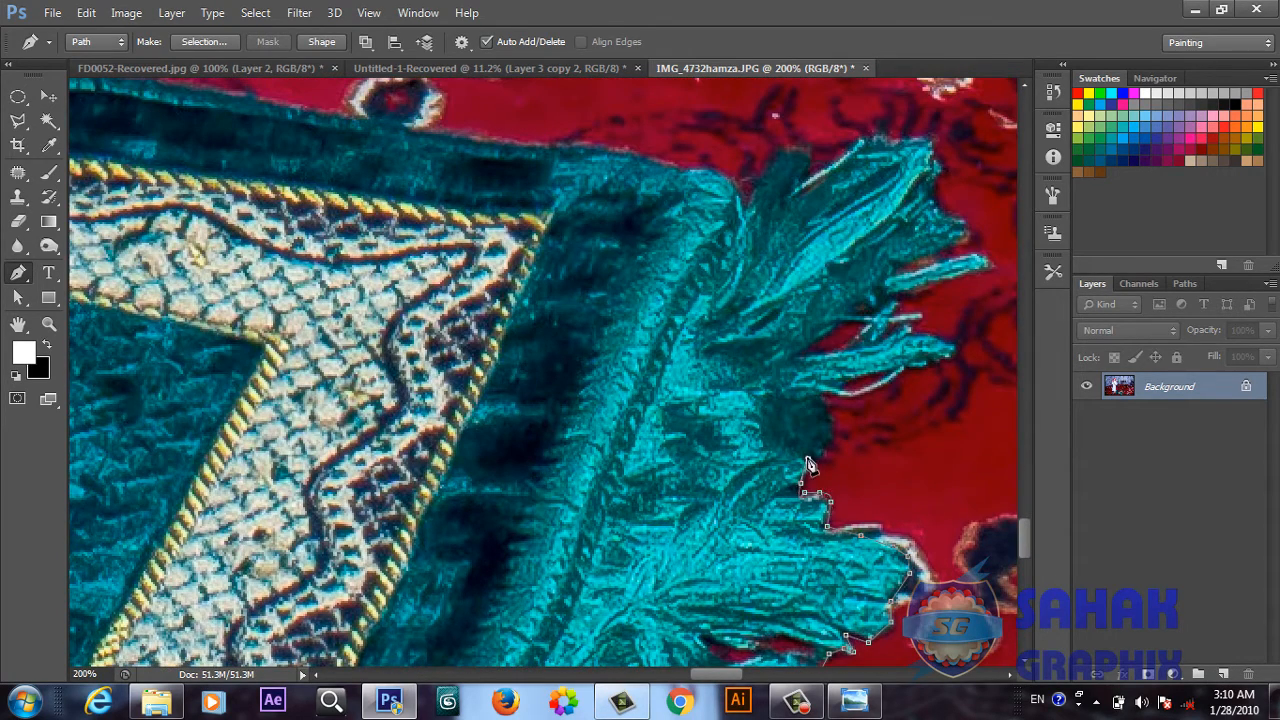
click(831, 428)
click(828, 398)
Trace around the long narrow tassel above the dark fringe, including its tip and the thin strand over it
click(843, 397)
drag(945, 358, 960, 352)
click(956, 344)
click(935, 333)
click(911, 332)
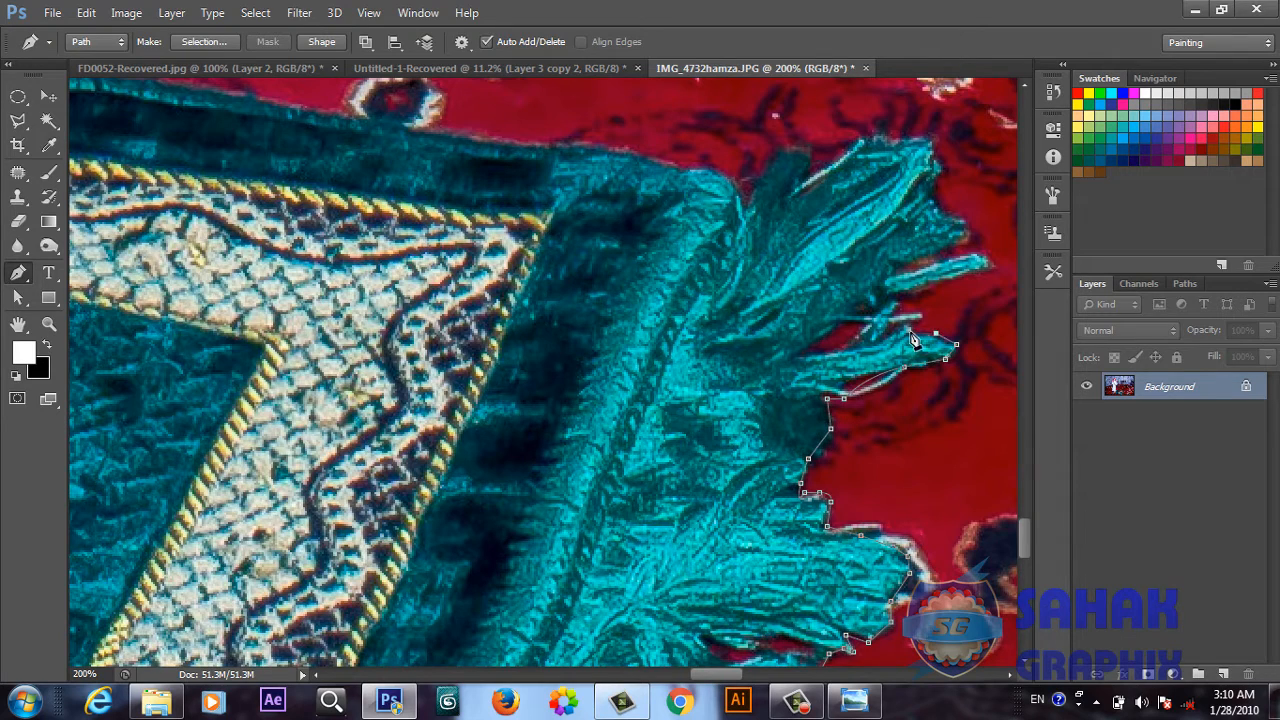
click(912, 324)
click(922, 317)
Trace the gap and the slender white-edged strand, continuing to the pointed tip of the uppermost tassel
click(893, 314)
click(898, 292)
click(899, 270)
click(986, 263)
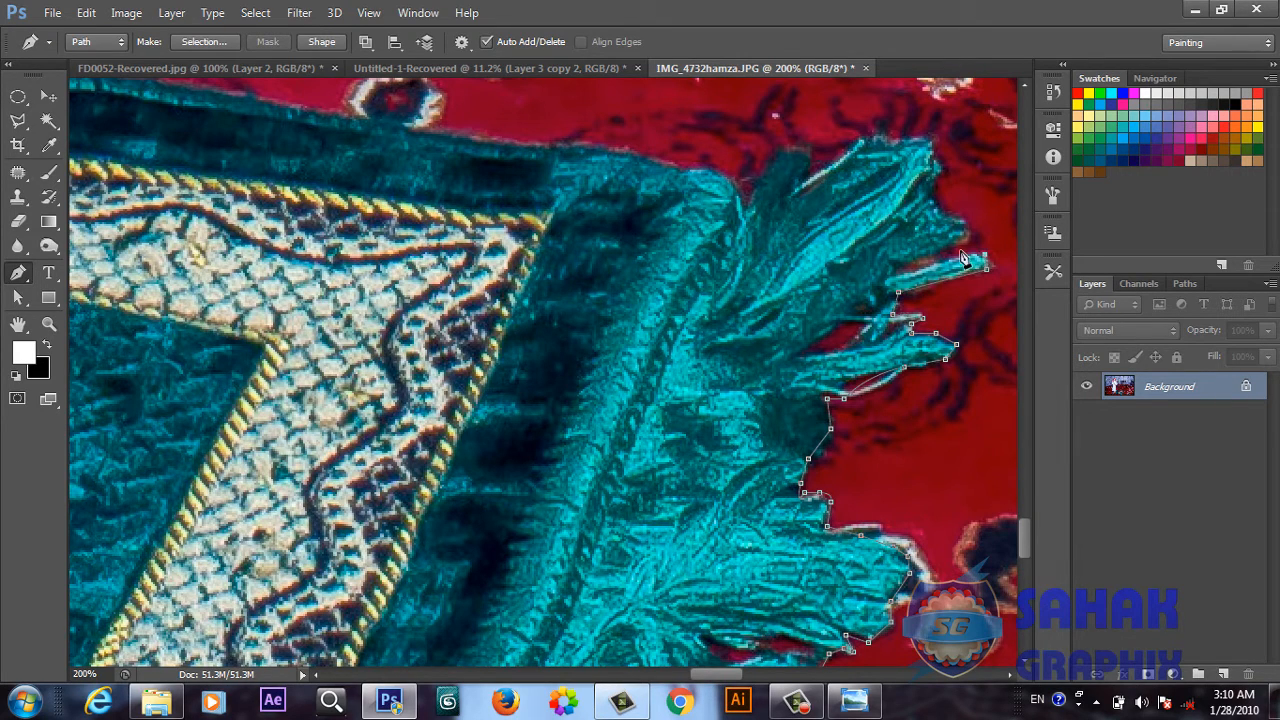
click(951, 246)
click(967, 227)
Trace the uppermost tassel's outer end and its white-edged top down to the dark fringe by the rug's corner
click(945, 212)
click(932, 198)
click(944, 170)
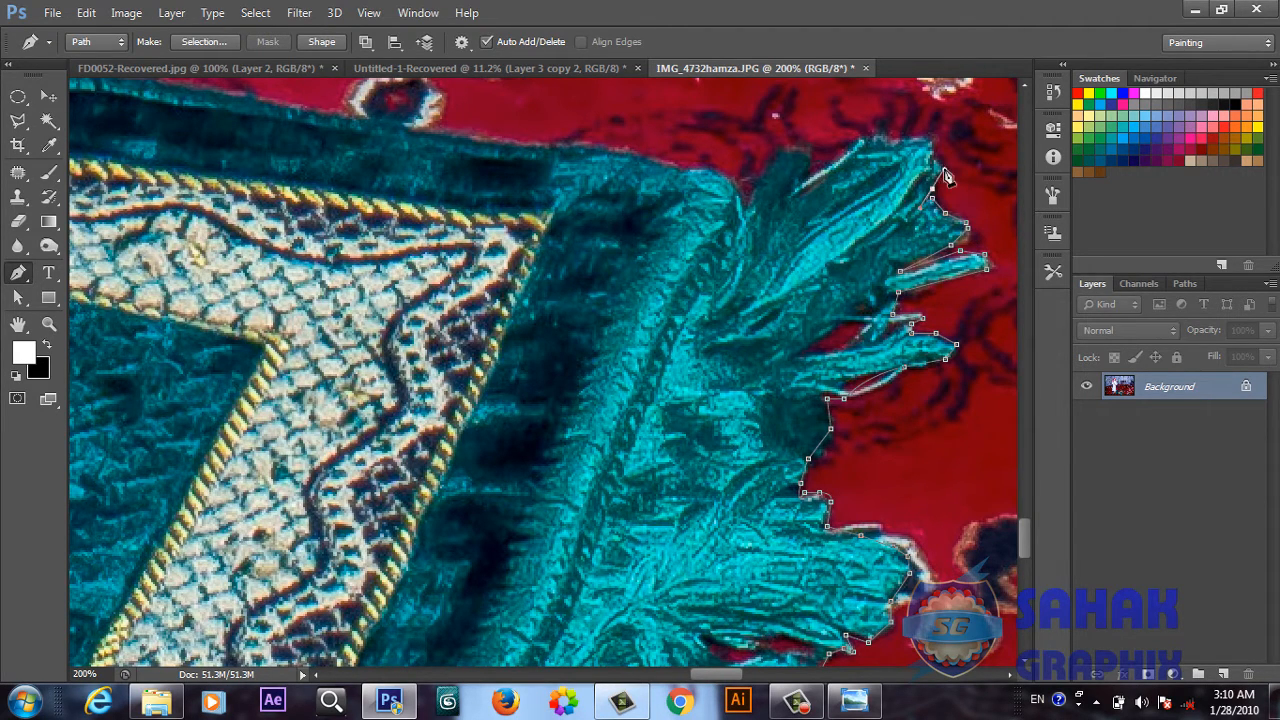
click(933, 154)
click(927, 138)
click(865, 138)
click(801, 181)
click(772, 185)
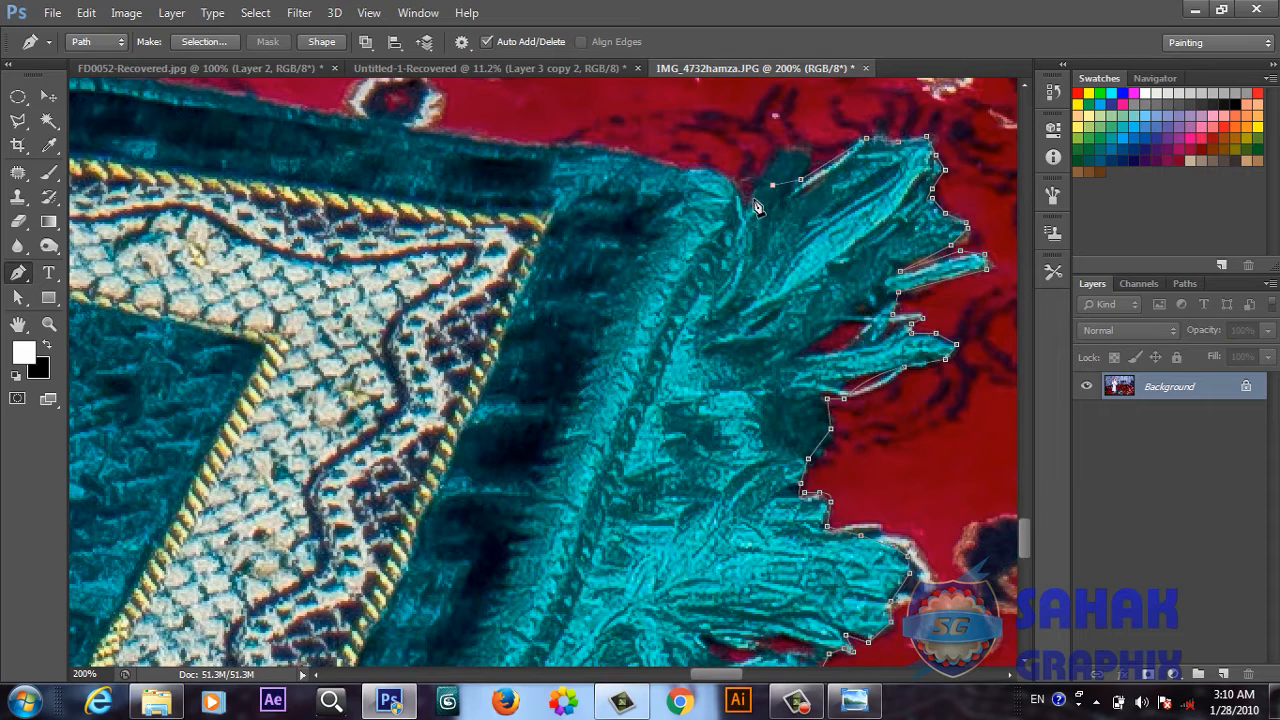
Trace around the rug's rounded far corner and onto the first stretch of its back border
click(754, 199)
click(736, 191)
click(708, 172)
click(682, 172)
click(637, 157)
click(601, 149)
click(551, 147)
click(531, 146)
Continue the path along the rug's back teal border, past the white label lying on the carpet
key(u)
key(h)
drag(327, 160, 657, 451)
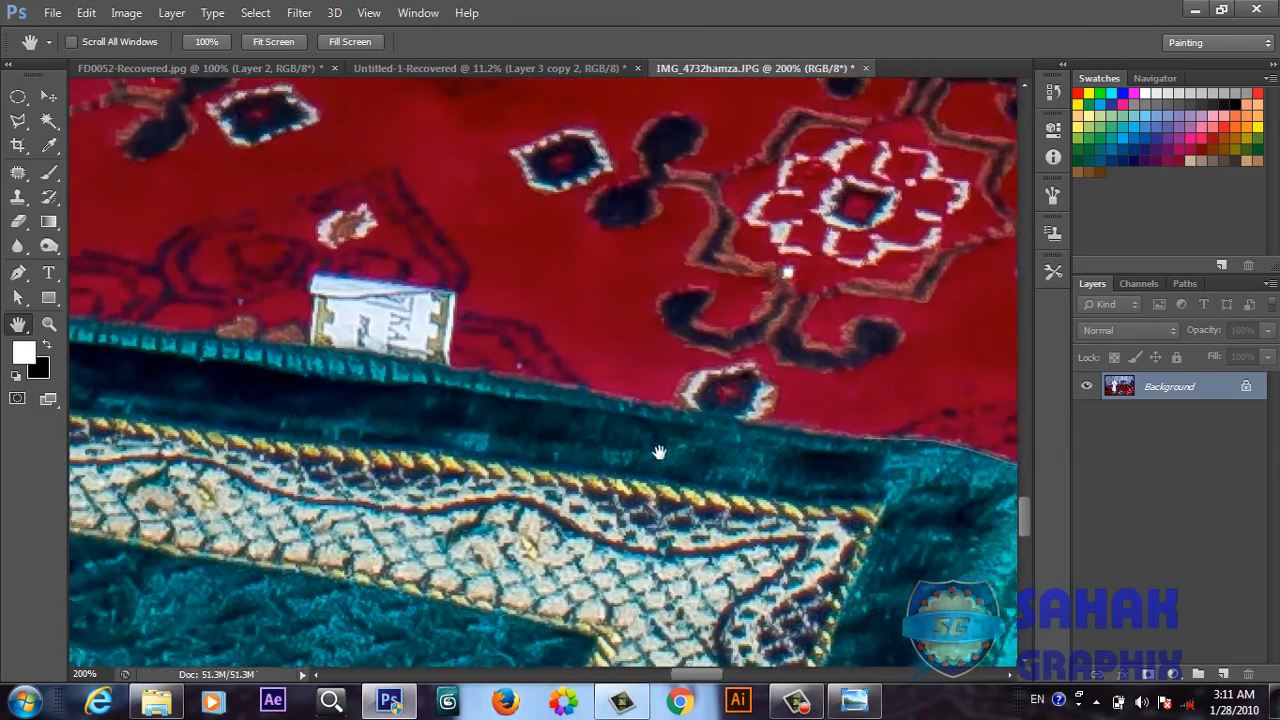
key(p)
click(502, 378)
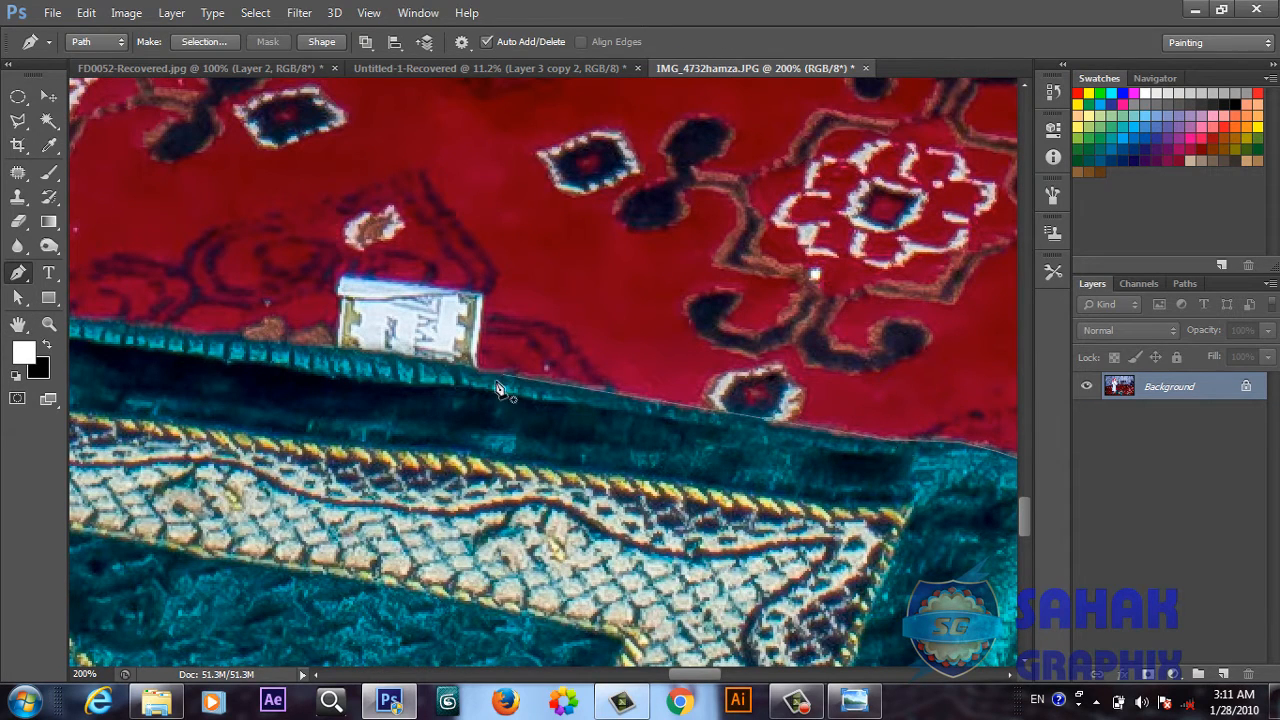
click(417, 358)
click(364, 352)
click(282, 344)
click(135, 330)
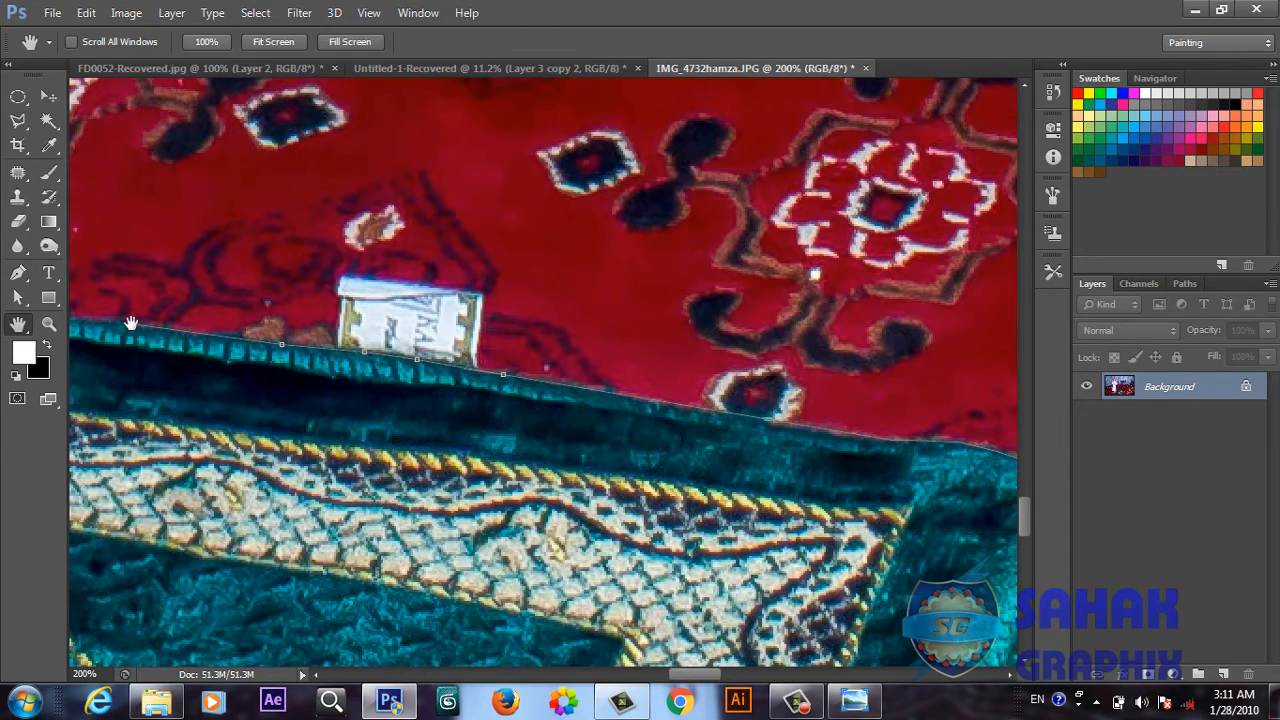
Trace the rug's back border past the white-edged diamond to the brown carpet motif
drag(135, 330, 903, 466)
click(686, 437)
click(526, 420)
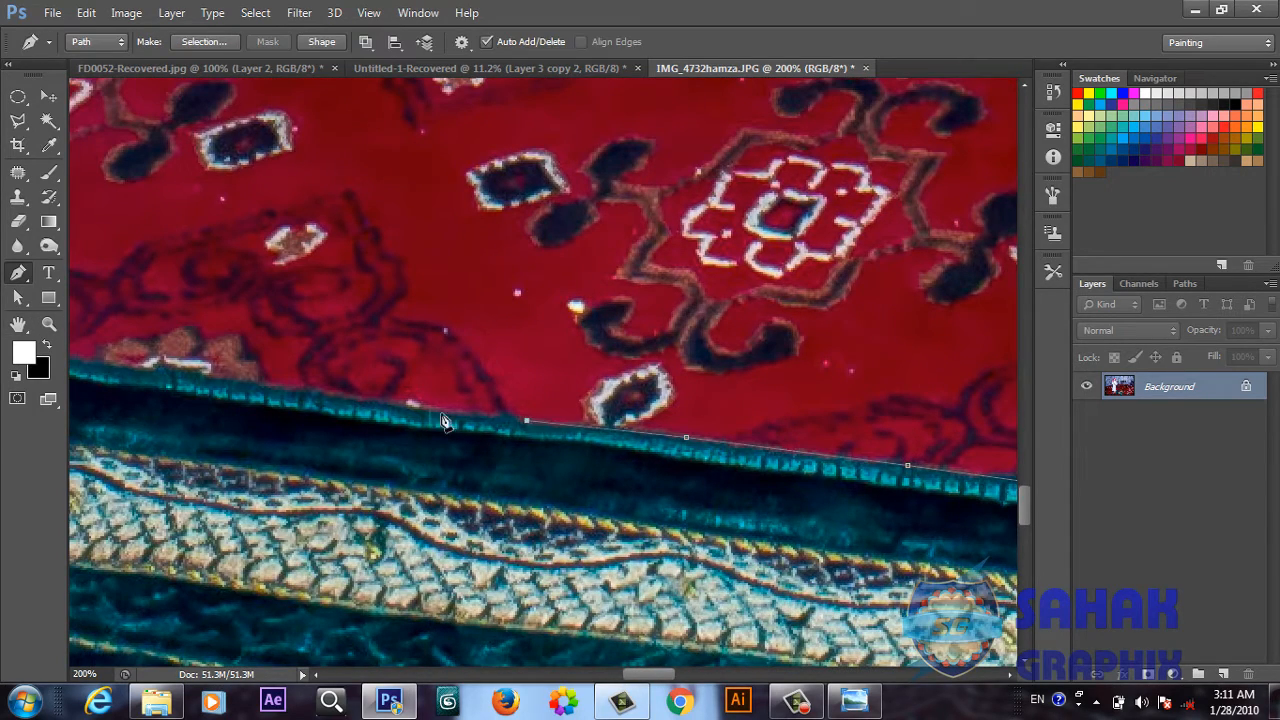
click(409, 405)
click(294, 389)
click(170, 371)
click(92, 366)
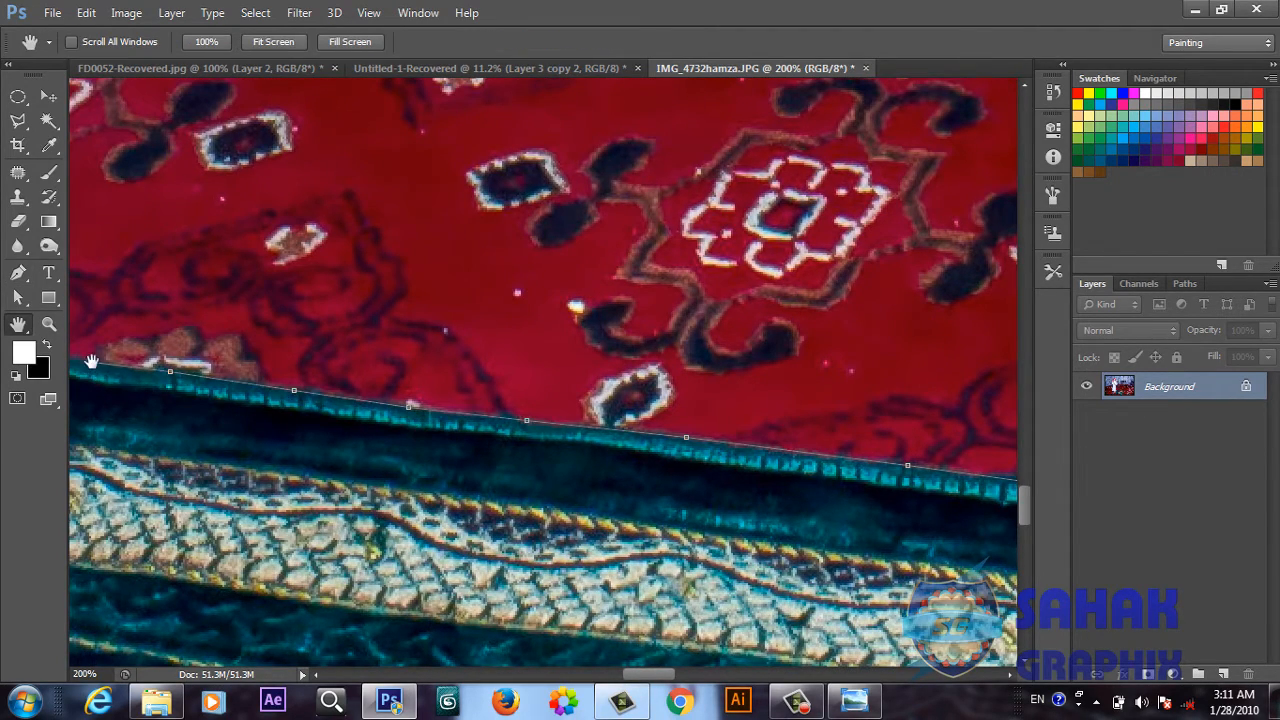
Trace the remaining back border behind the boy's toes up to the edge of his white robe
drag(93, 370, 768, 460)
click(706, 440)
click(632, 437)
click(561, 426)
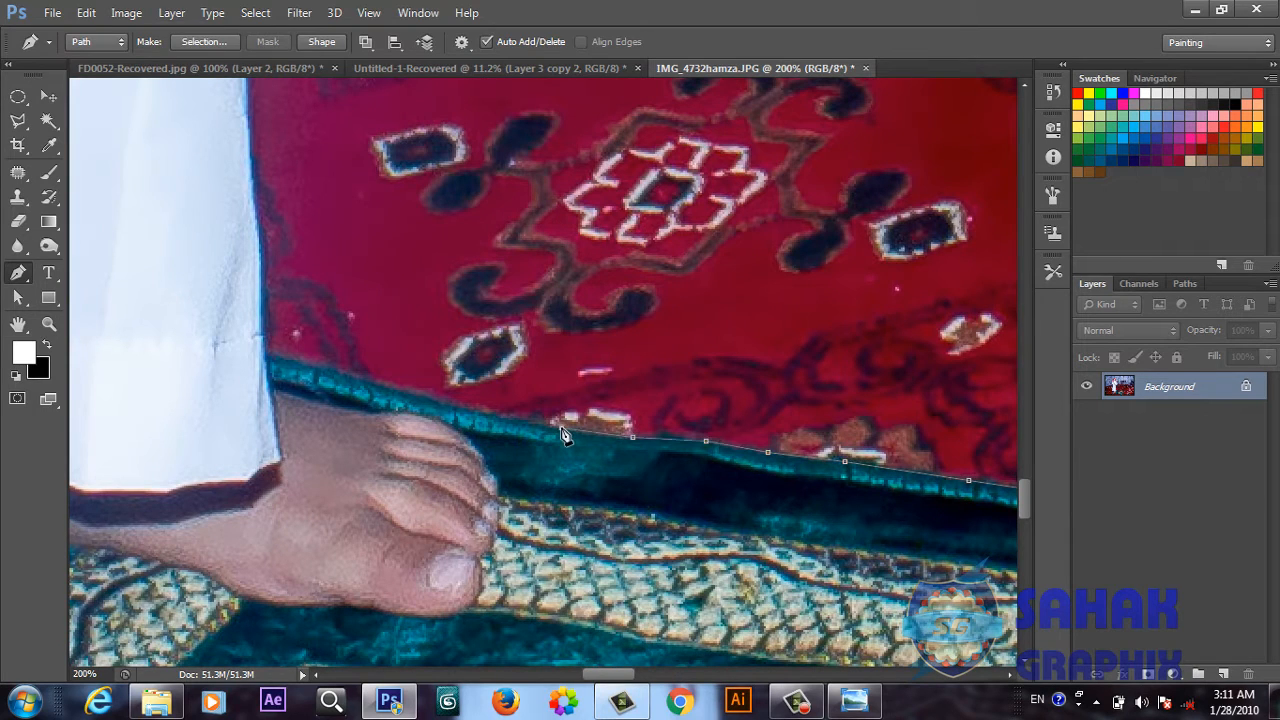
click(448, 402)
click(357, 376)
click(267, 350)
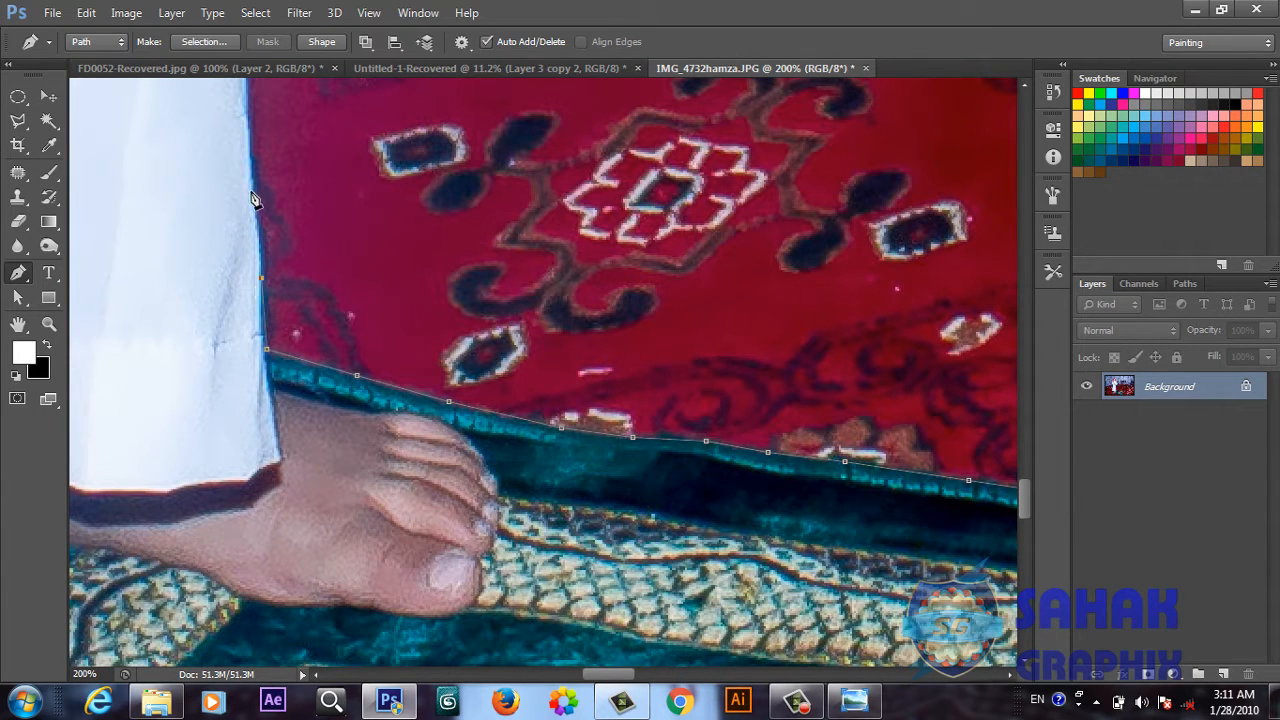
Continue the path up the side edge of the white robe to the bottom of its bluish fold
drag(243, 95, 401, 527)
click(403, 529)
click(400, 428)
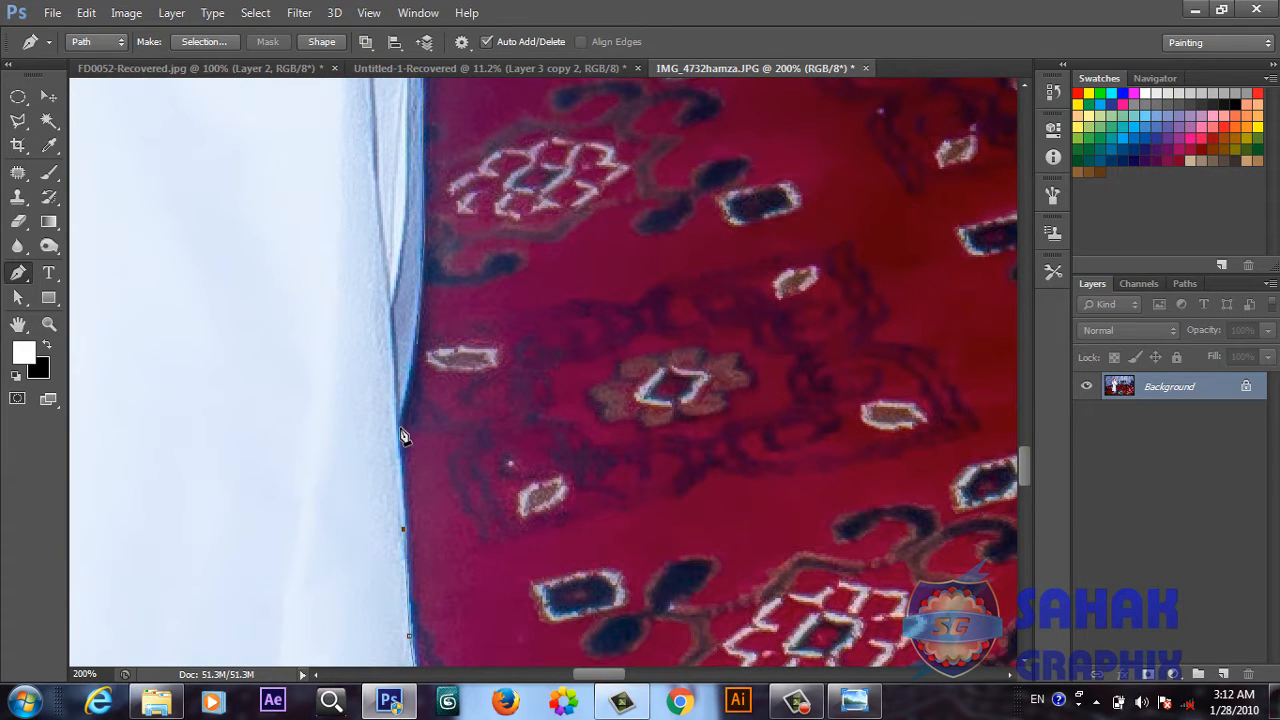
Convert the traced path into a new anti-aliased selection with a feather radius of 2 pixels
key(ctrl+0)
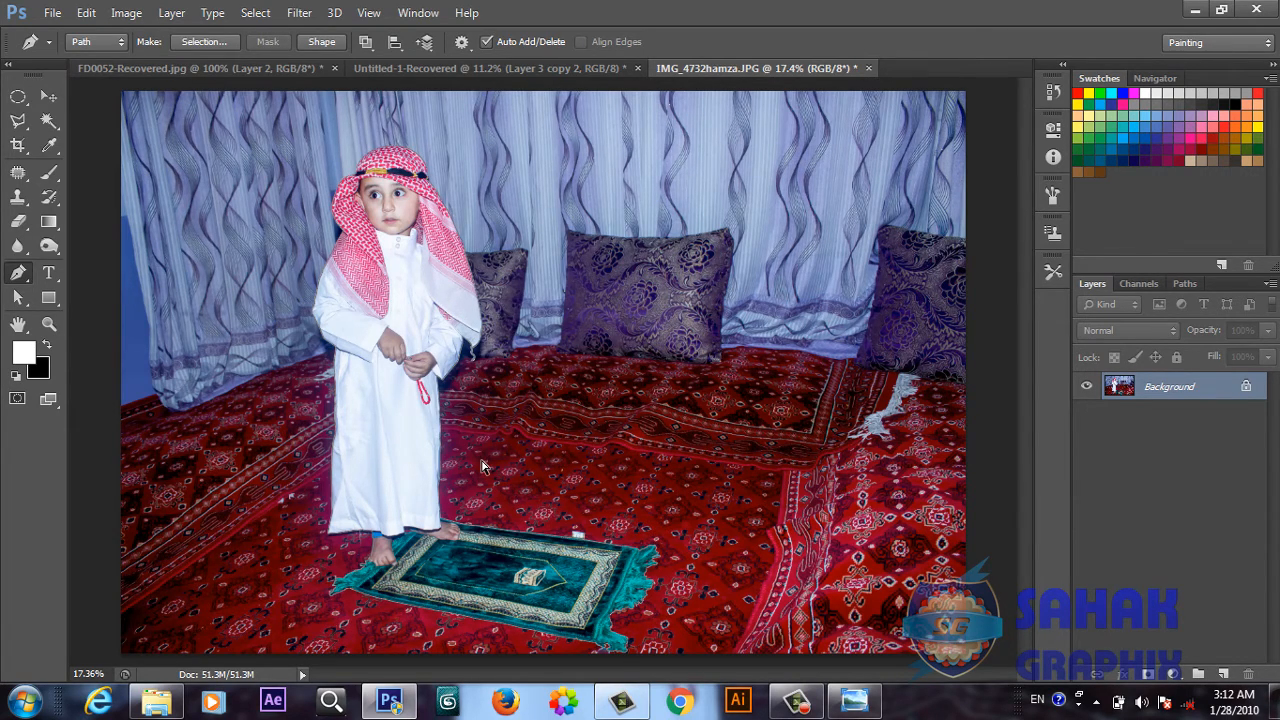
key(ctrl+plus)
key(ctrl+plus)
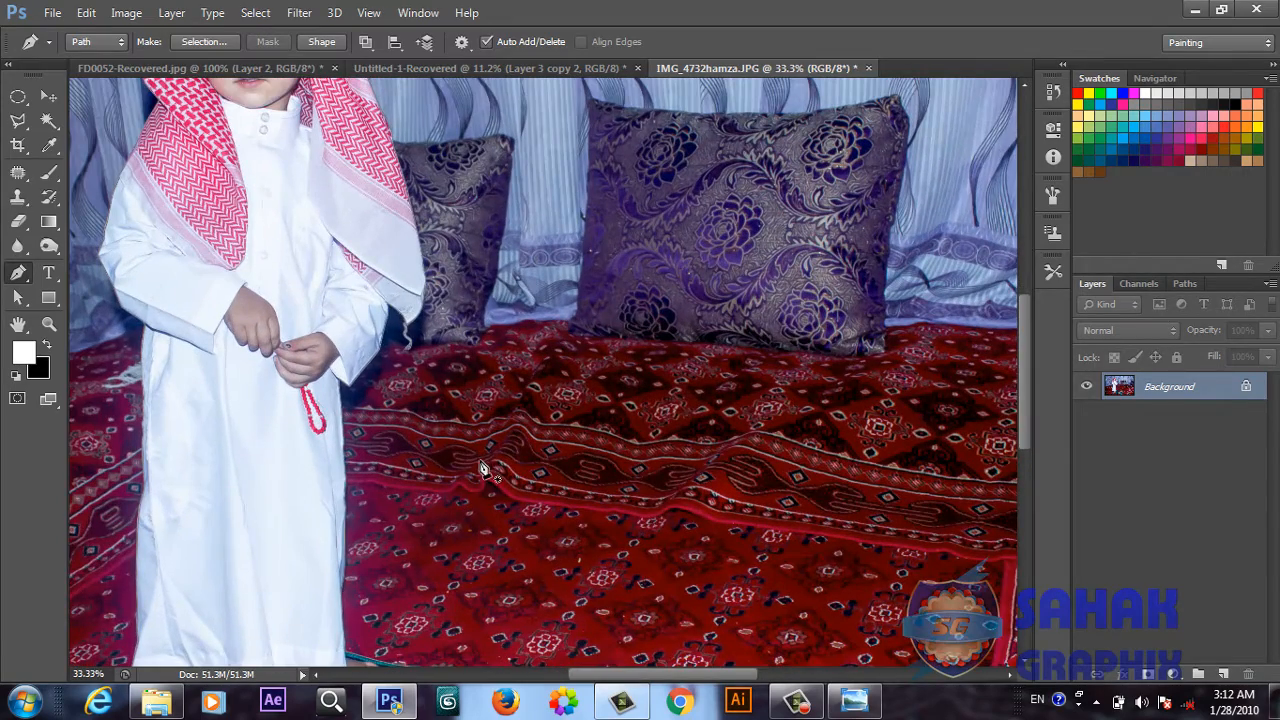
drag(660, 680, 620, 675)
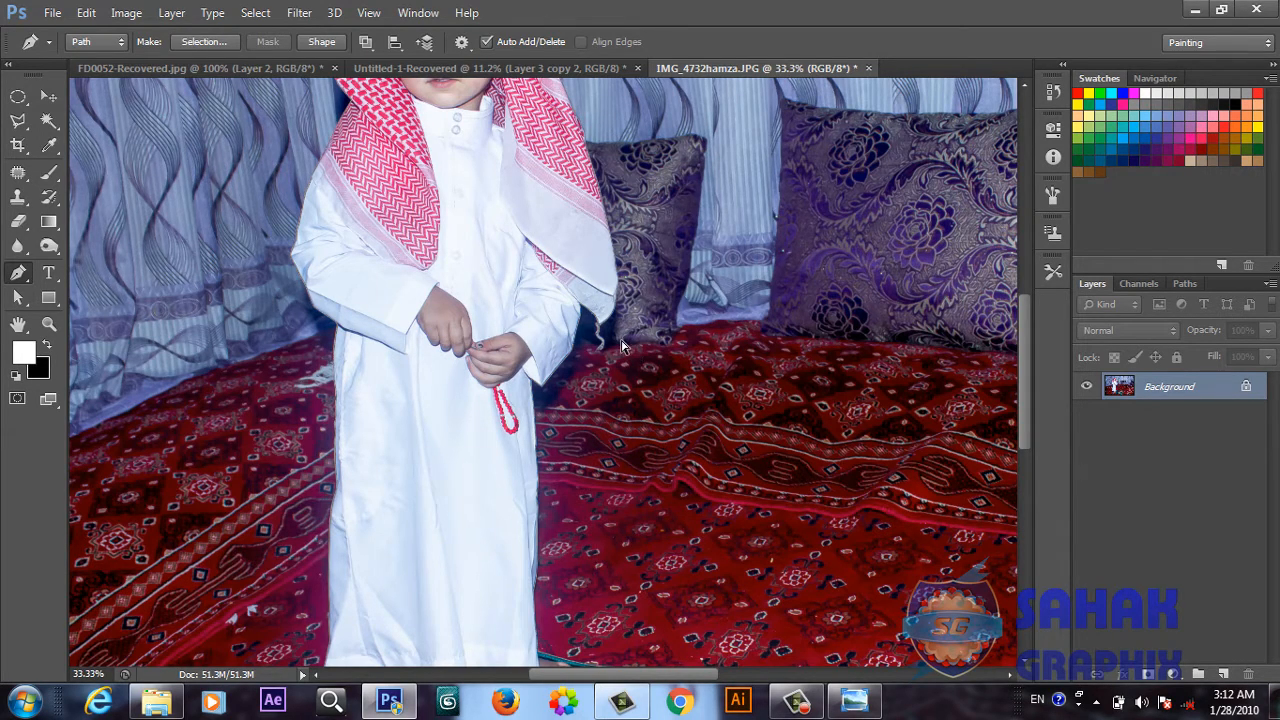
key(ctrl+minus)
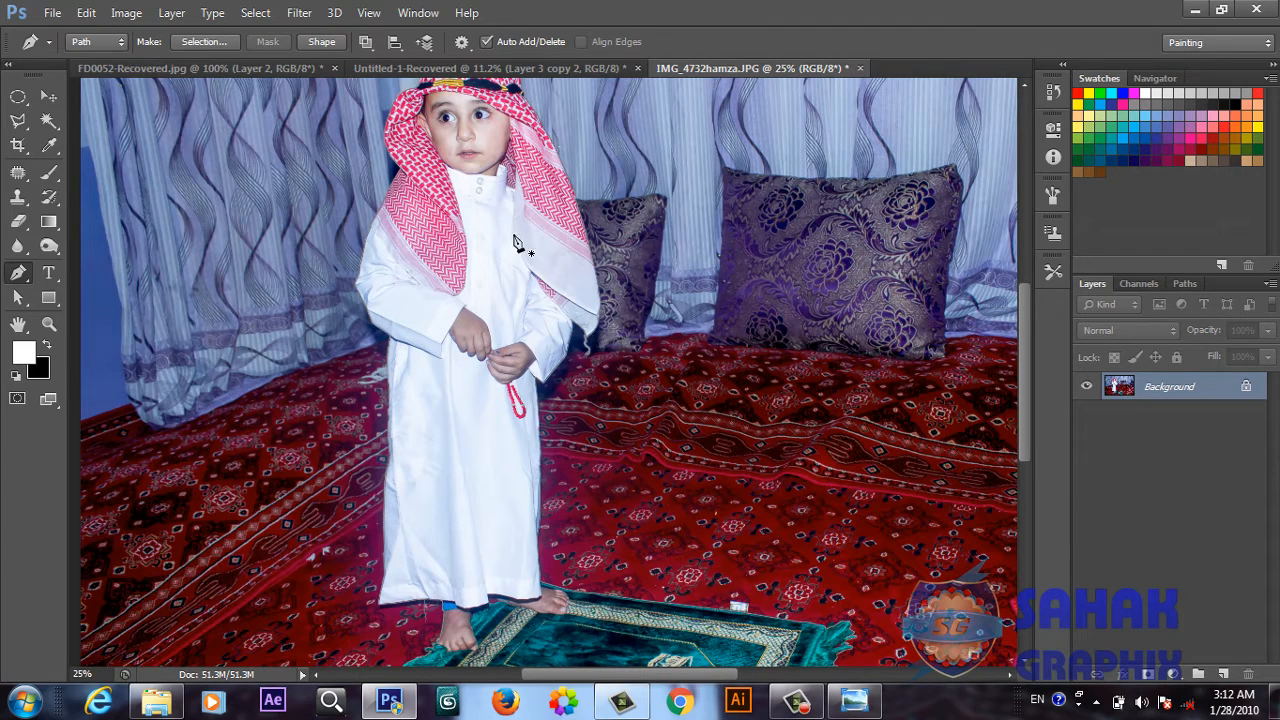
right_click(466, 272)
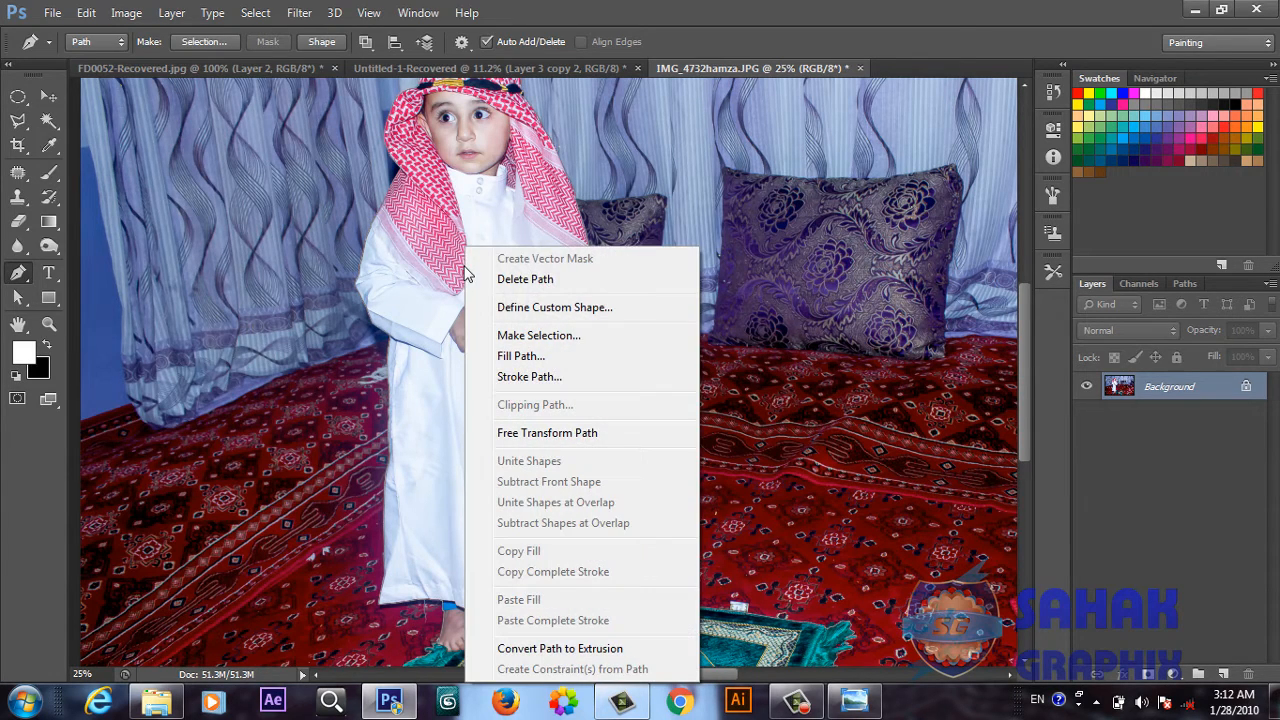
click(540, 336)
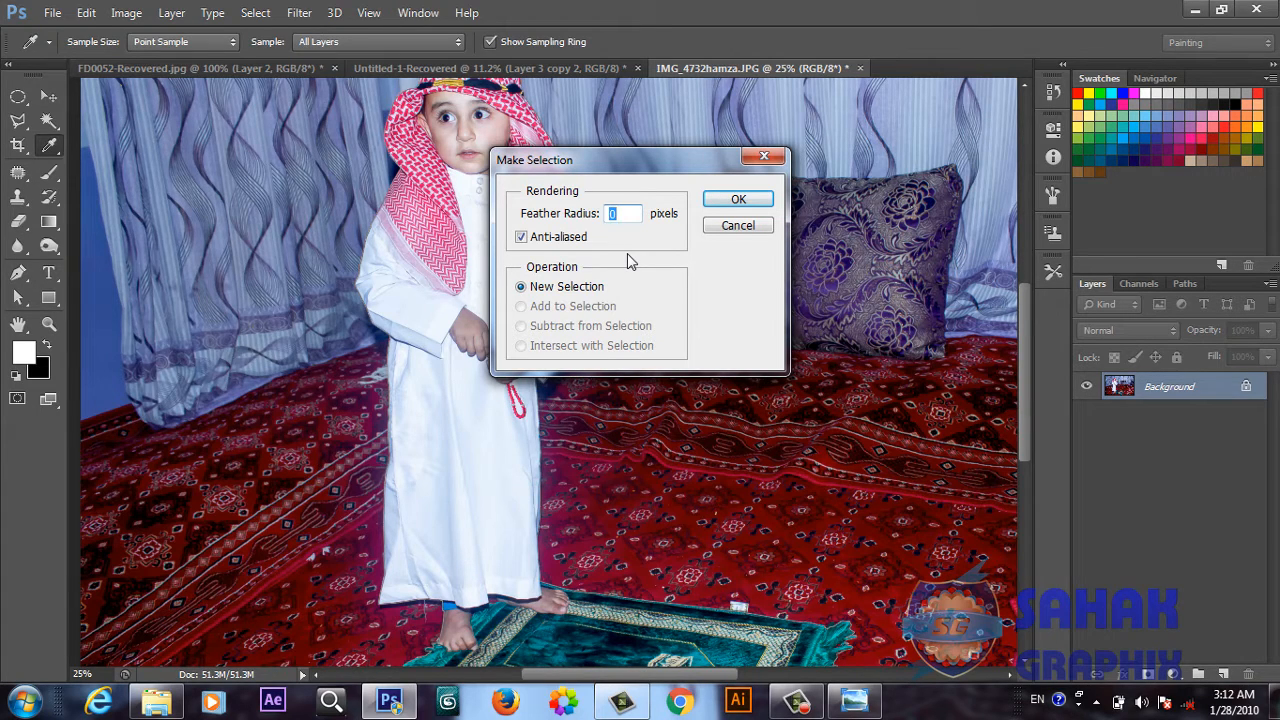
text(1)
key(BackSpace)
text(2)
click(736, 201)
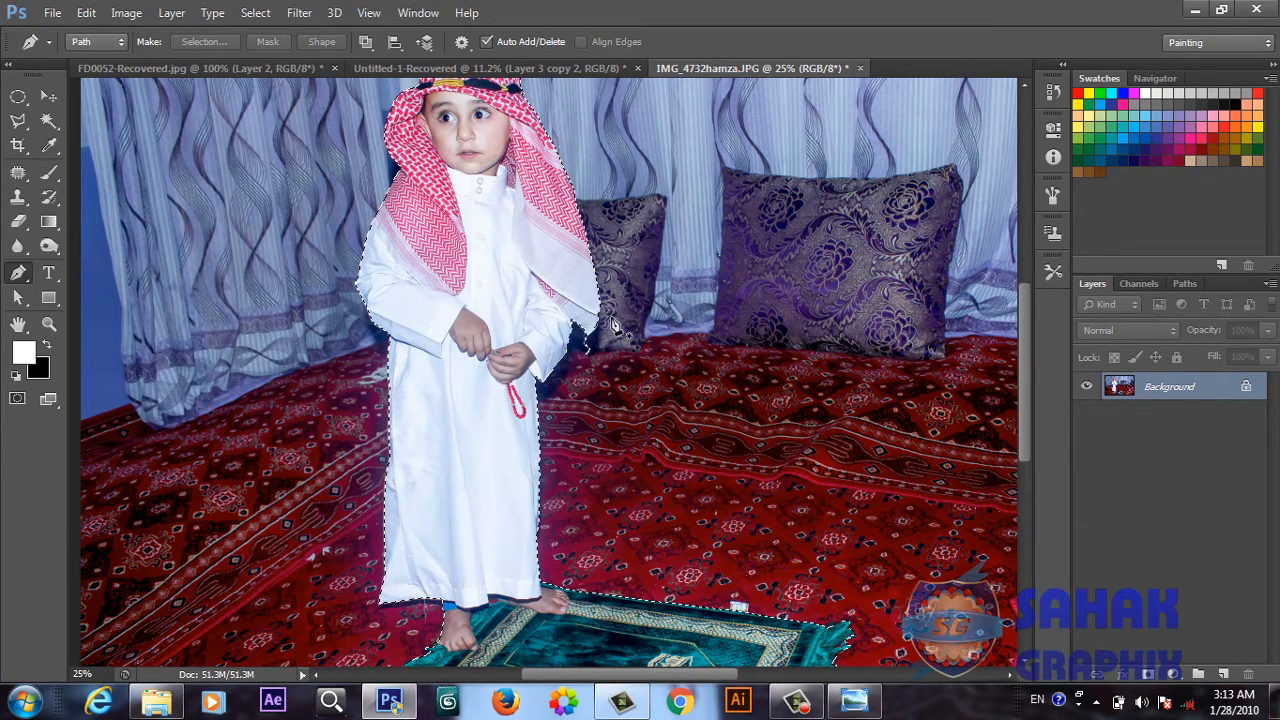
Invert the selection so that it covers the background around the boy and rug
drag(1025, 385, 1009, 365)
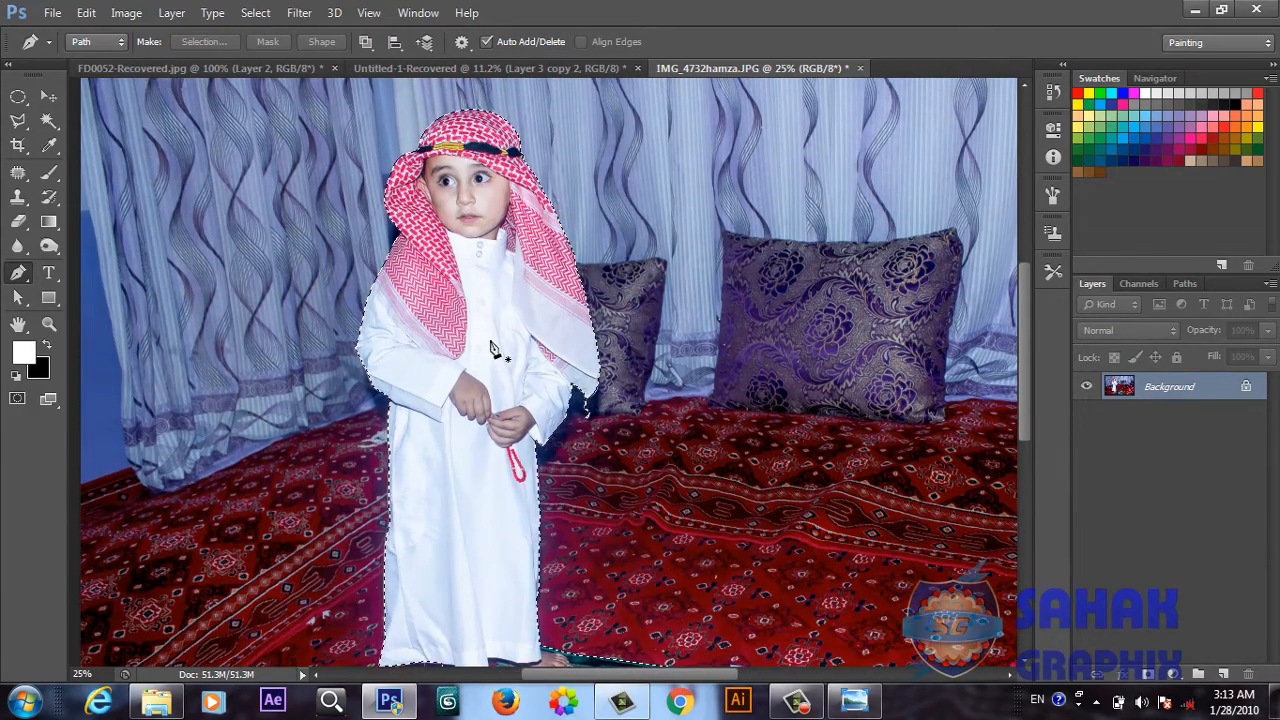
click(256, 13)
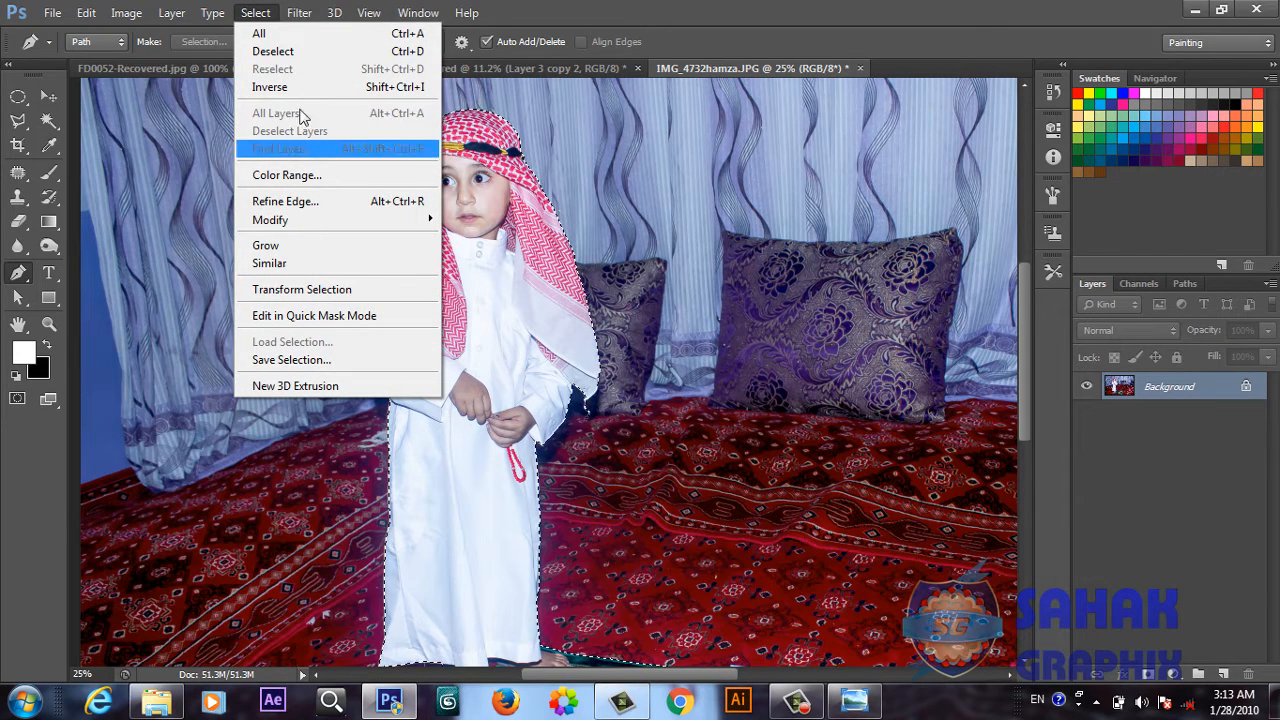
click(270, 87)
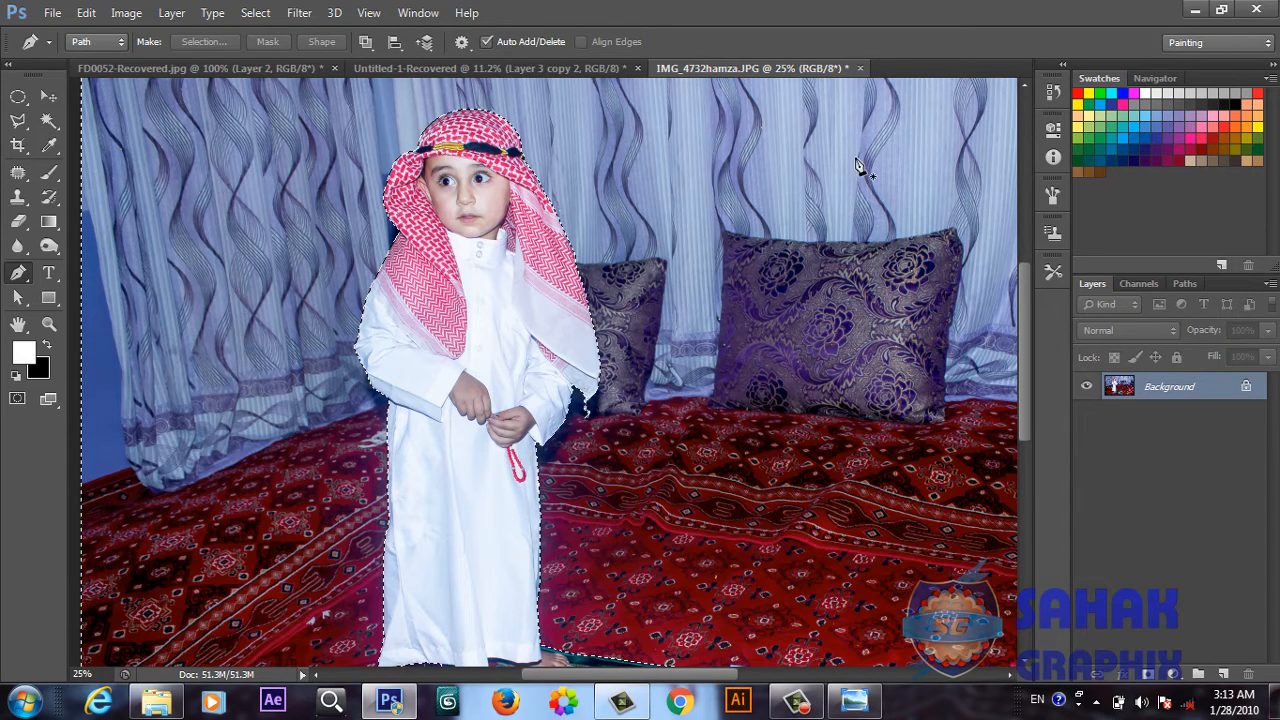
Convert the locked Background into the regular layer Layer 0, delete the selected surroundings of the boy and rug, and deselect
double_click(1178, 387)
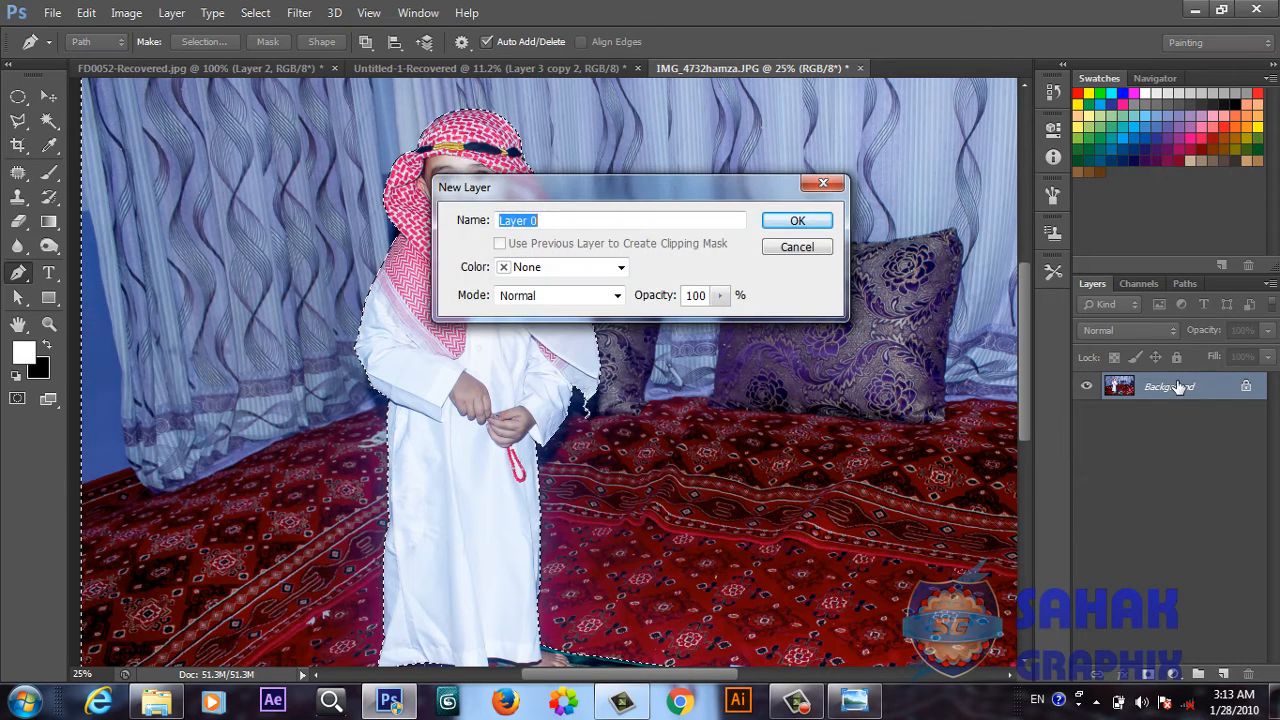
click(790, 223)
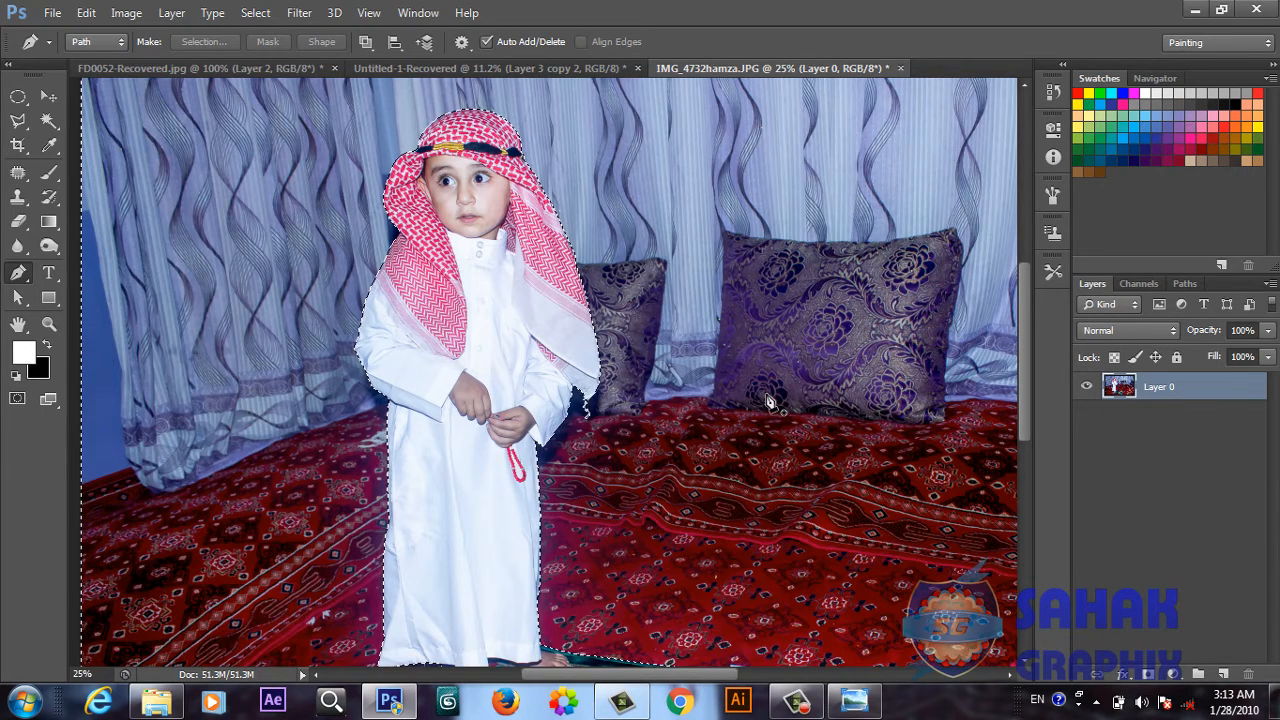
key(Delete)
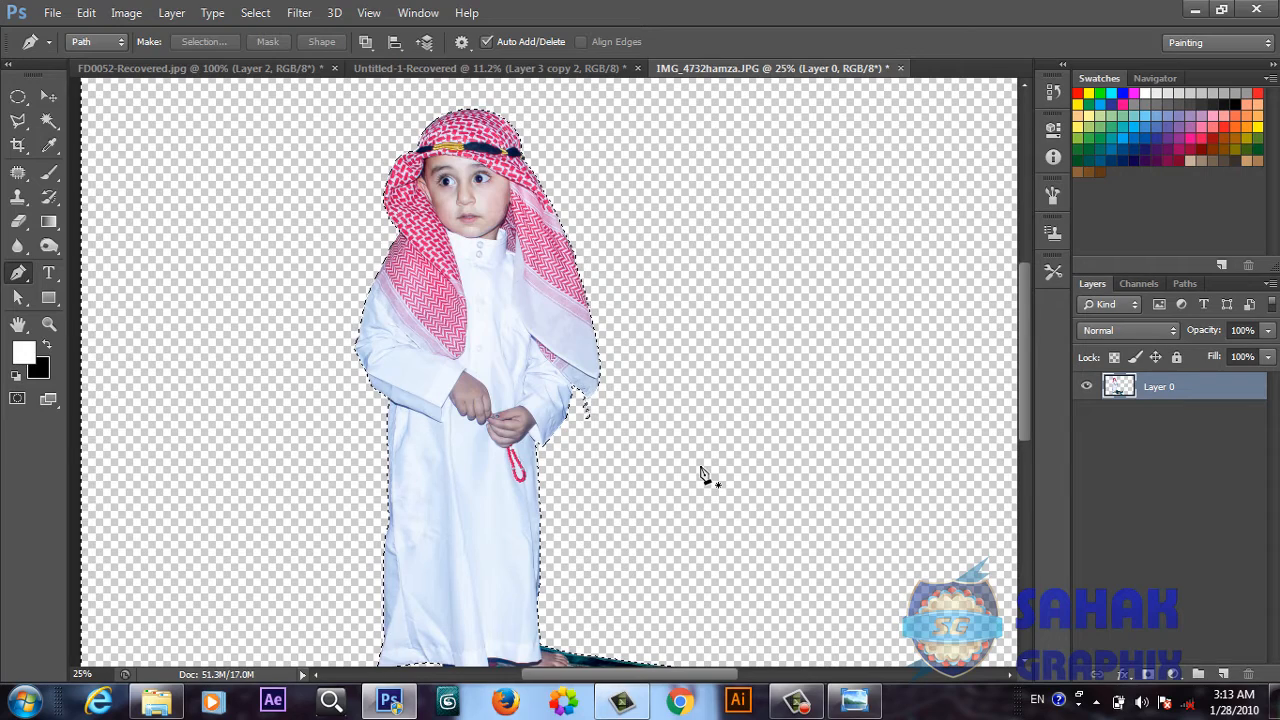
key(ctrl+minus)
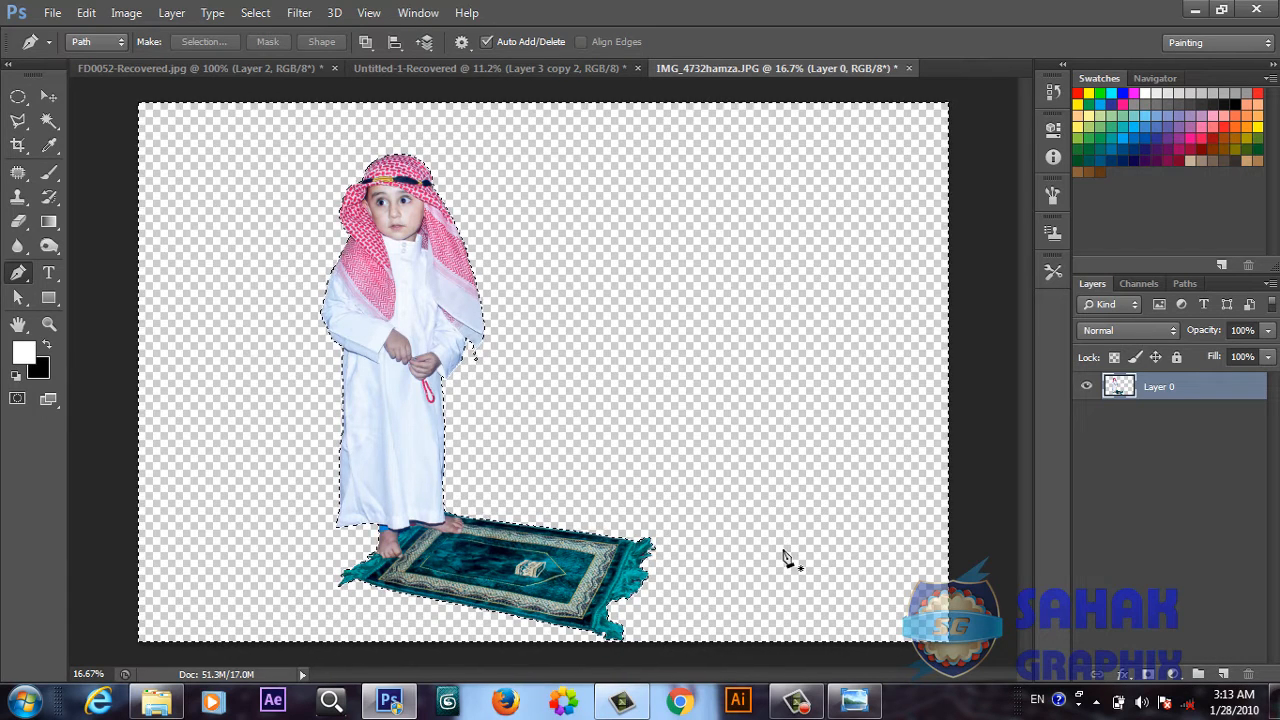
key(ctrl+d)
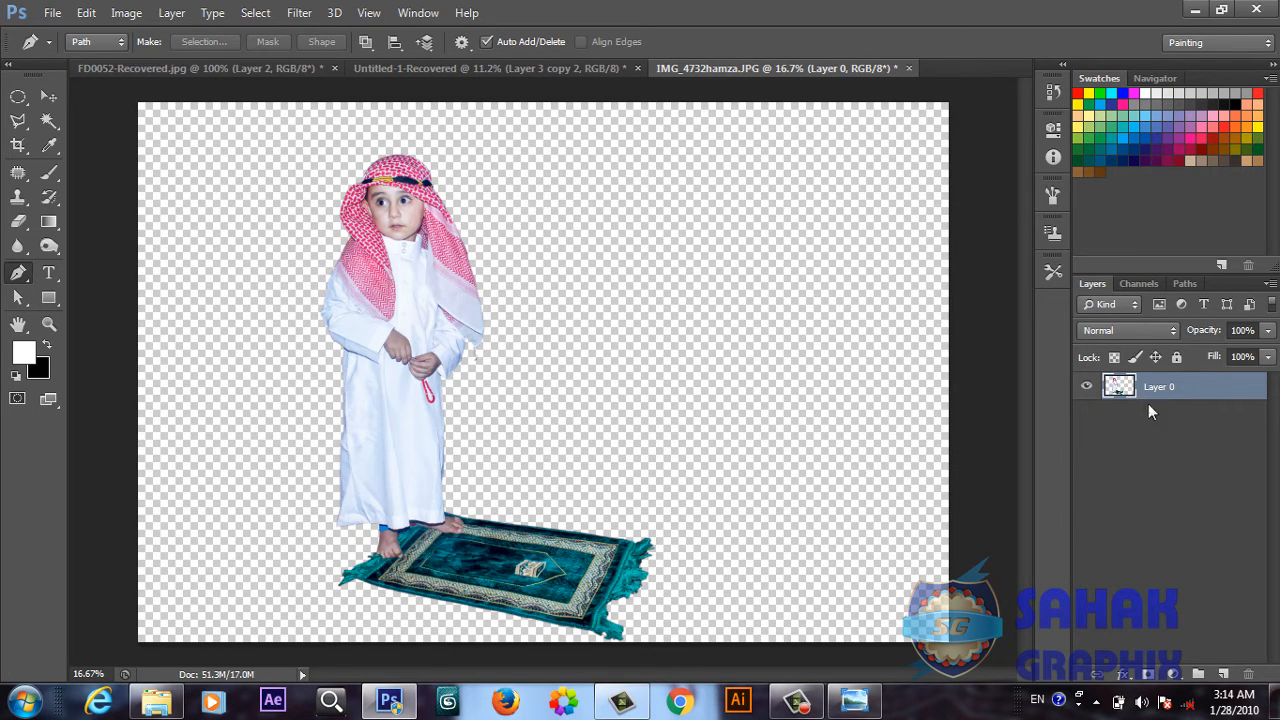
Add a new layer beneath the cut-out boy and fill it, trying black before settling on white
click(1223, 673)
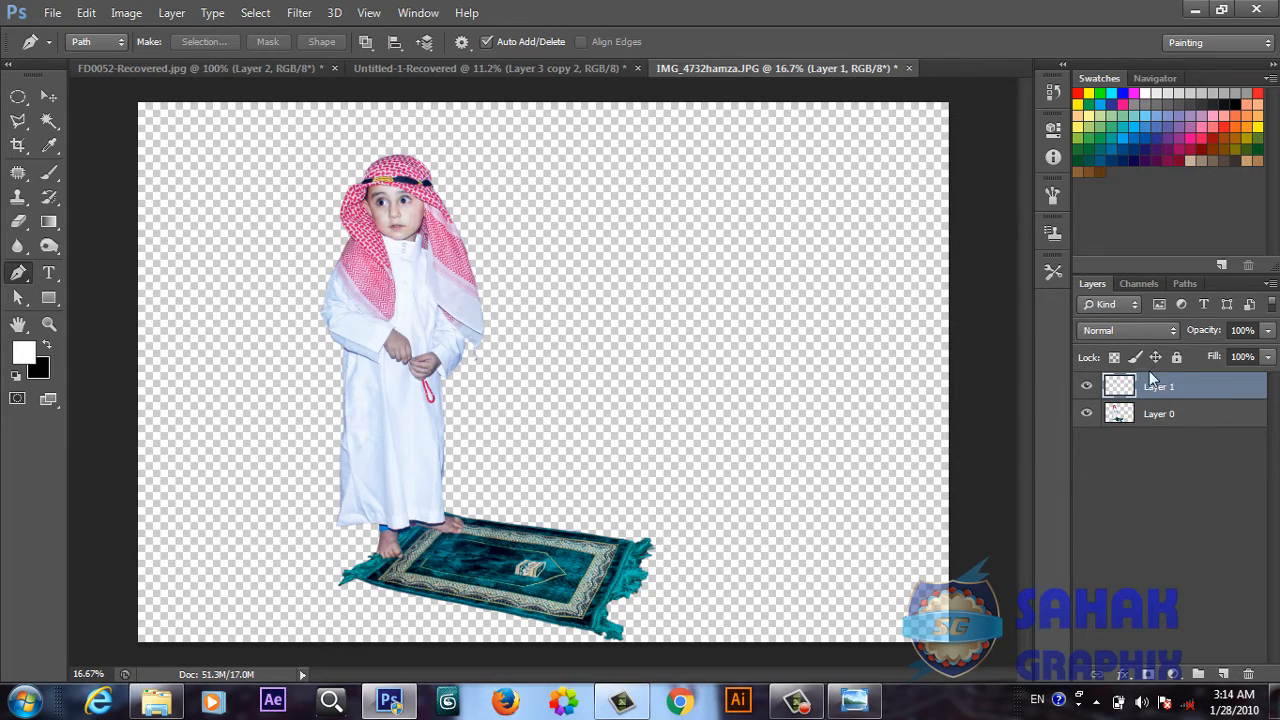
drag(1152, 386, 1152, 413)
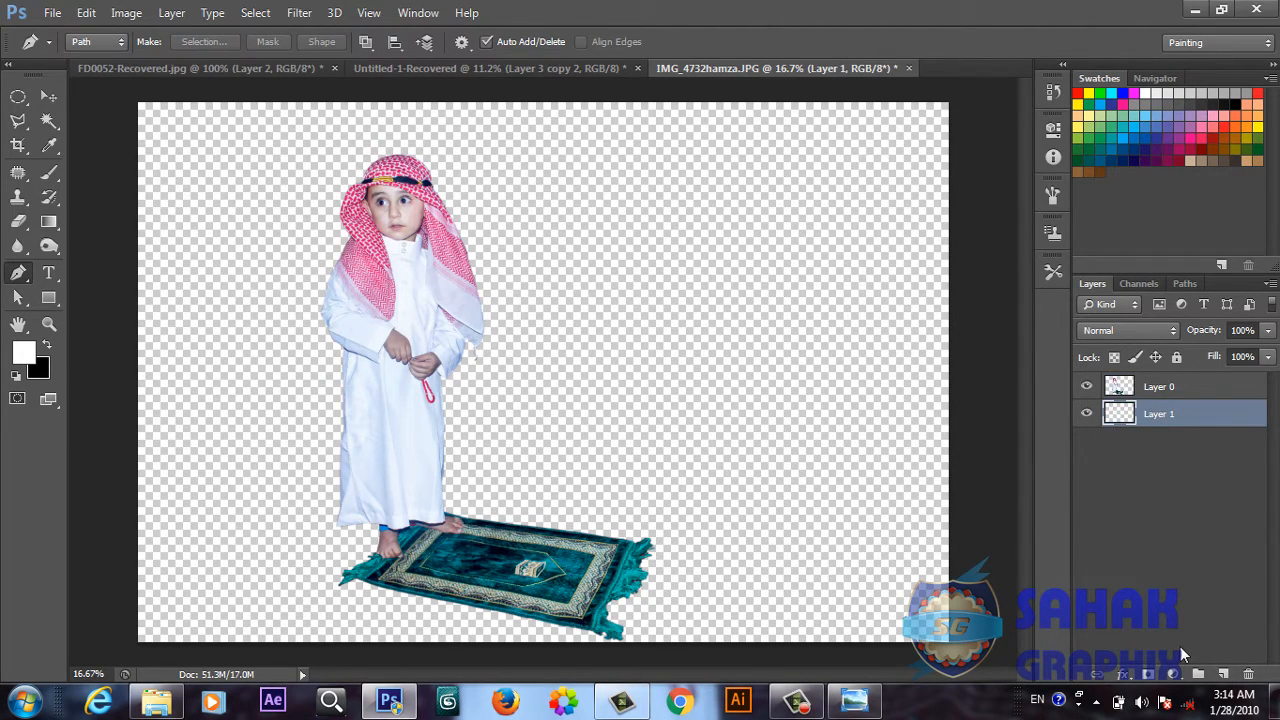
key(ctrl+BackSpace)
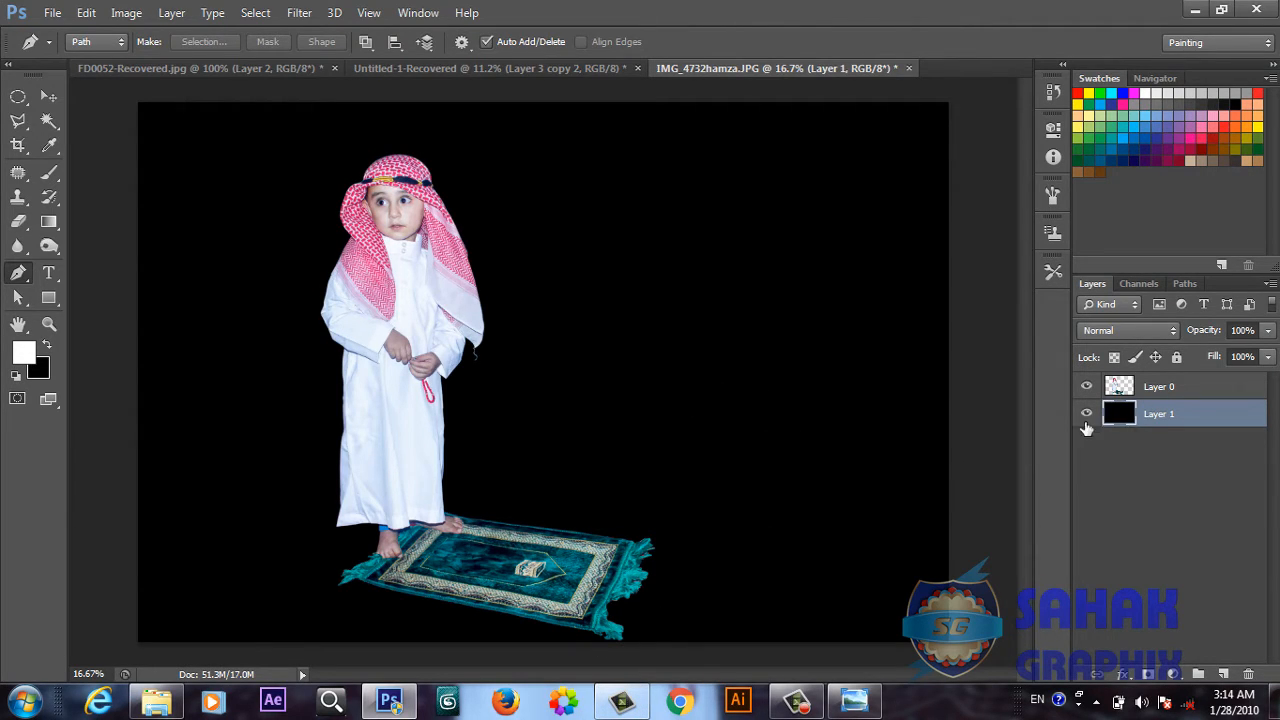
click(47, 345)
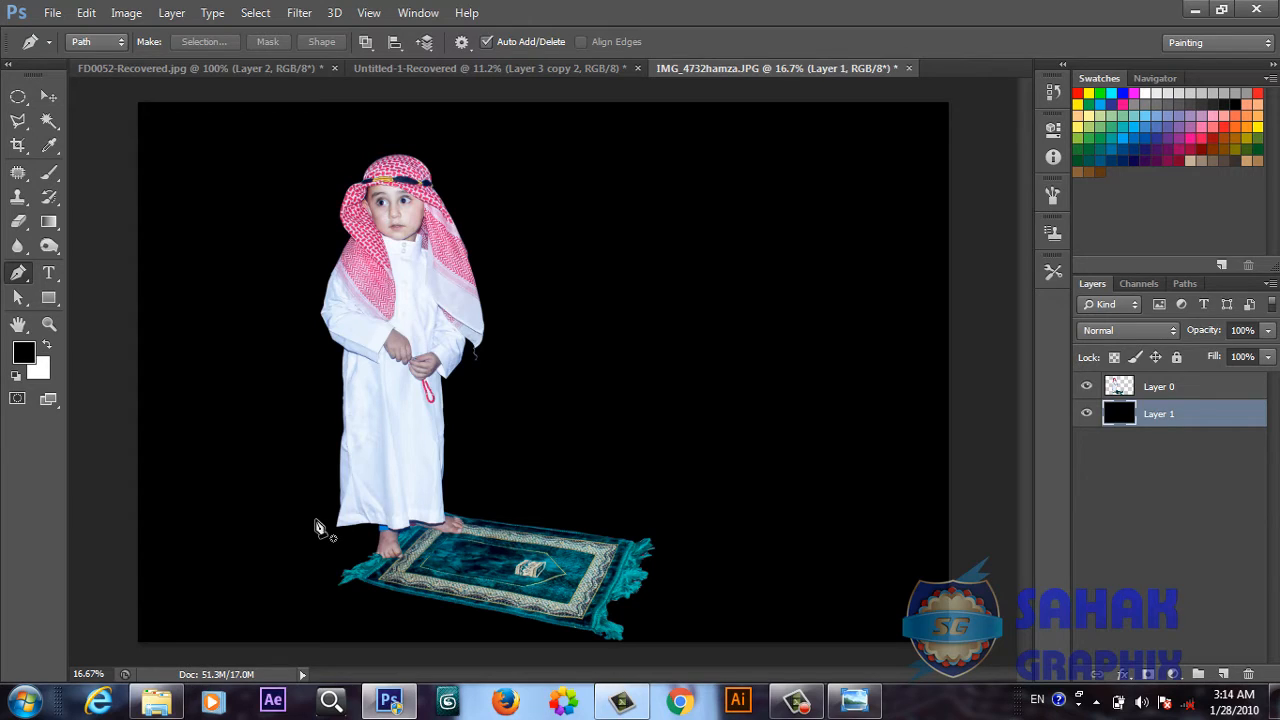
key(ctrl+BackSpace)
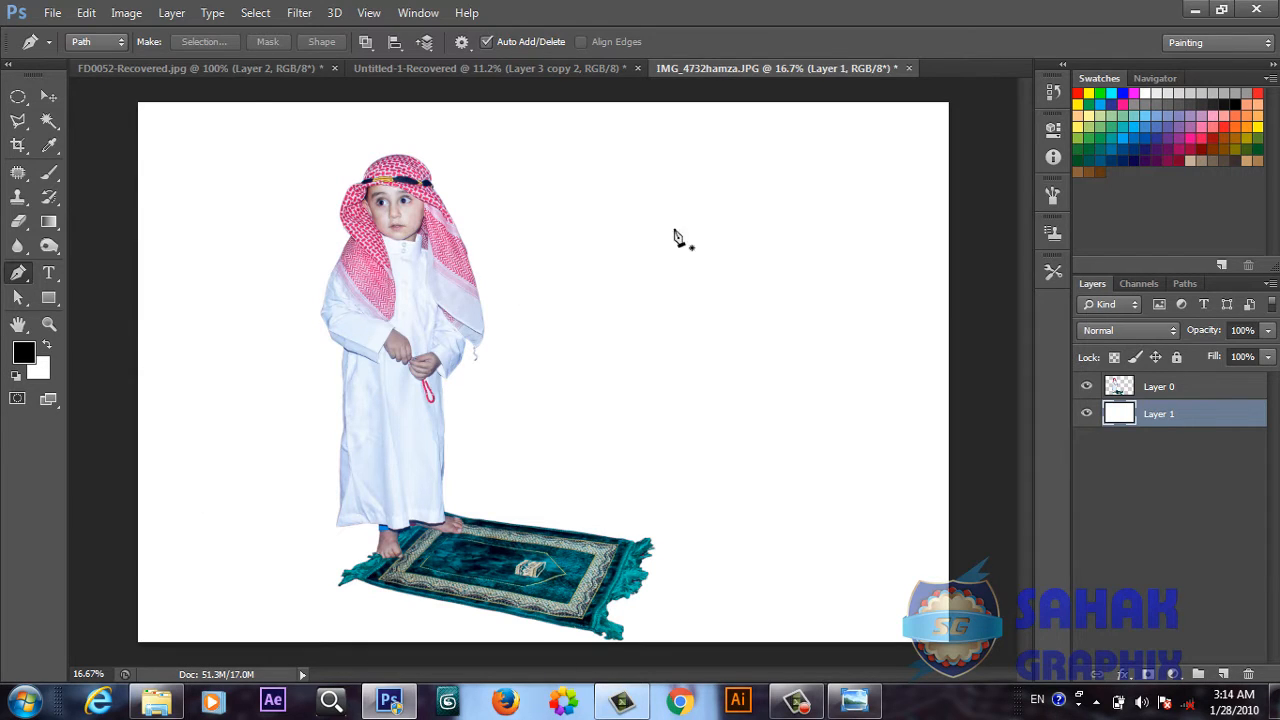
Add a Gradient Overlay to the white layer using the grey Flex Builder CS3 gradient preset
click(1121, 675)
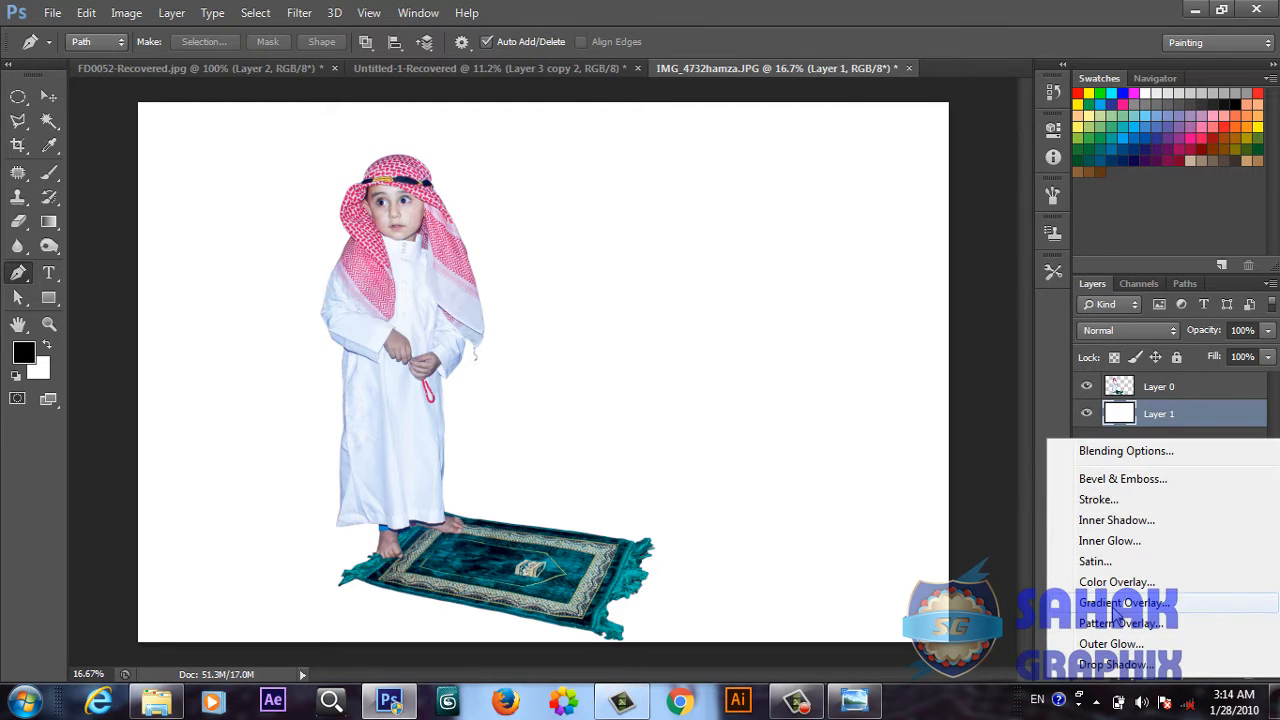
click(1114, 603)
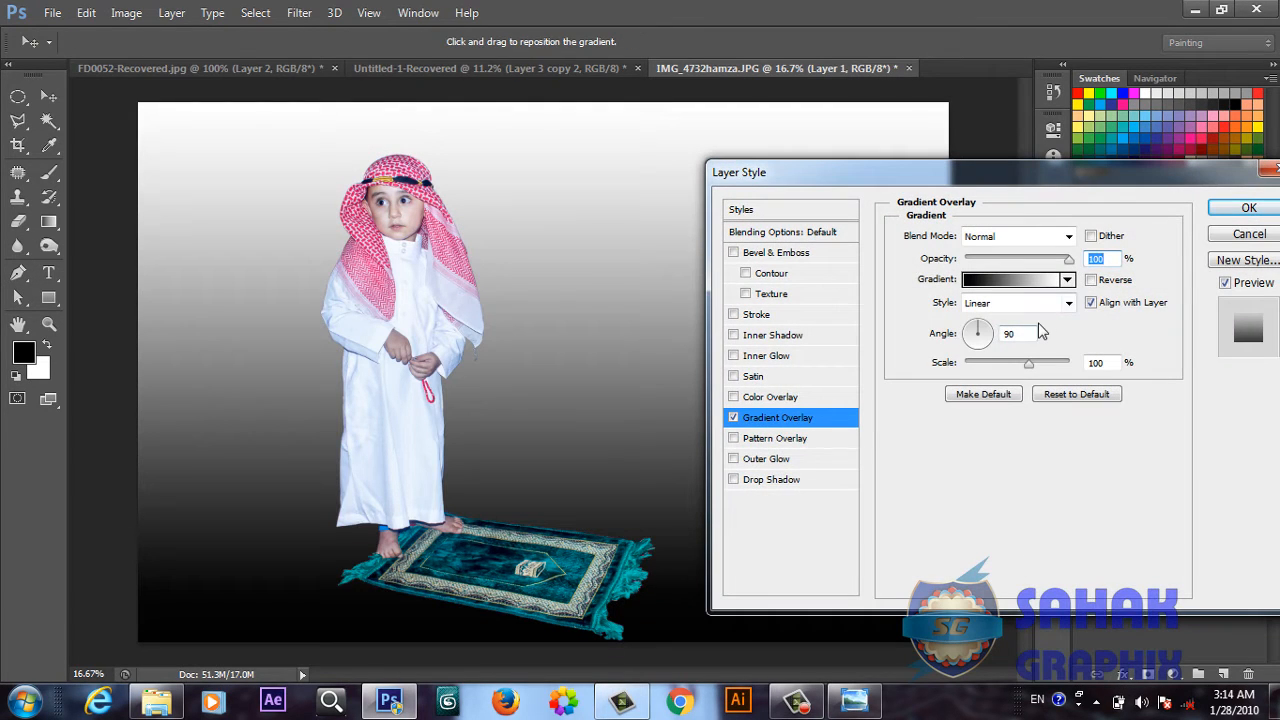
click(1005, 282)
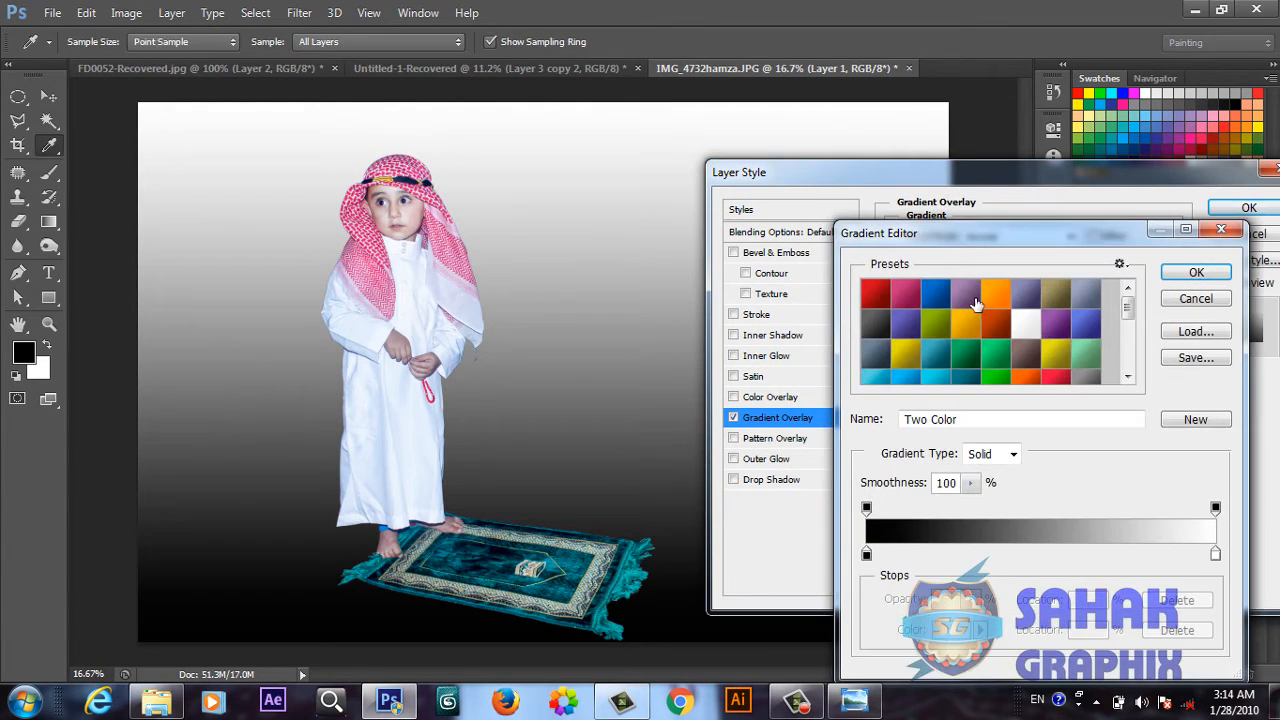
click(1085, 293)
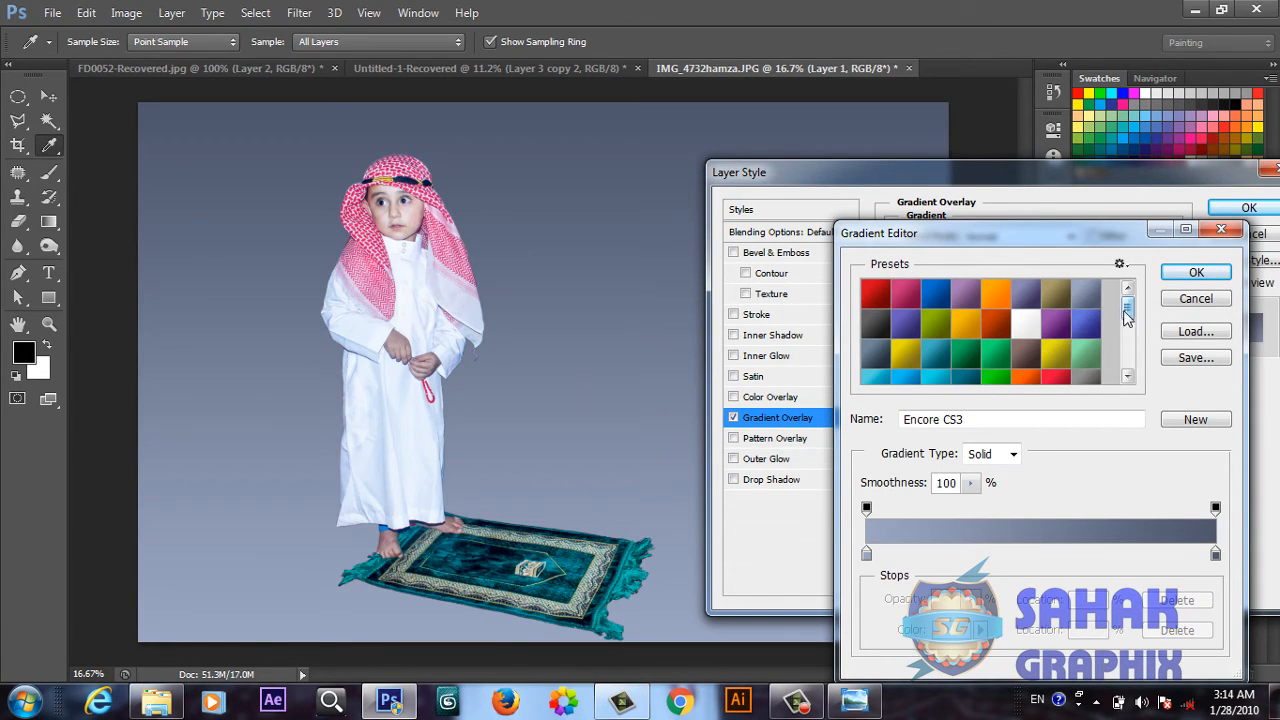
scroll(1127, 320, down, 1)
click(1097, 345)
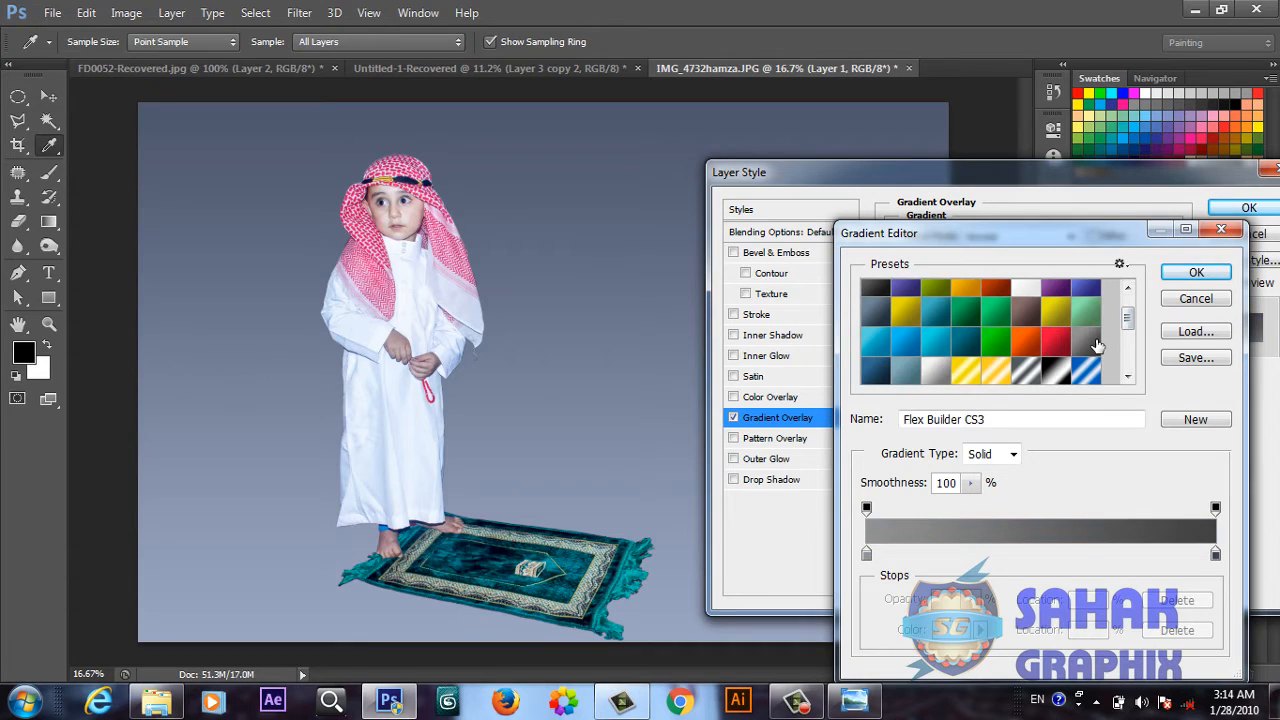
click(1192, 280)
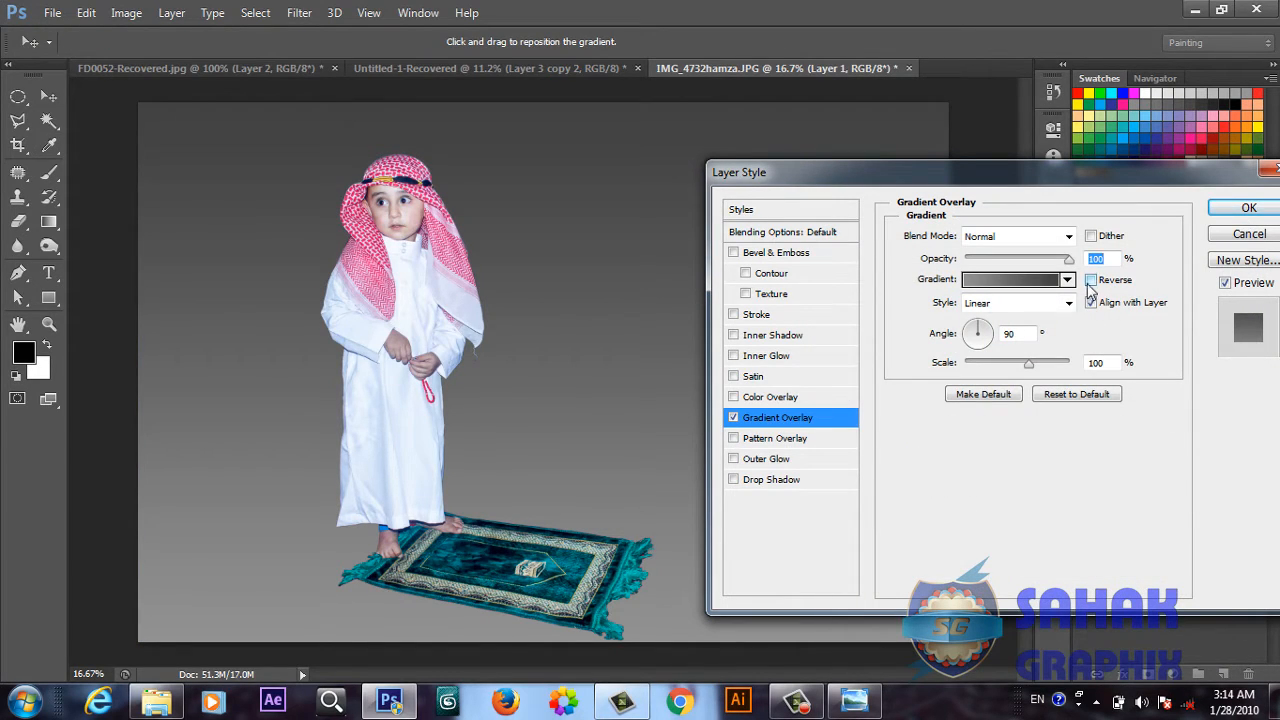
Set the overlay's gradient style to Radial and its scale to 150%
click(1040, 303)
click(1022, 334)
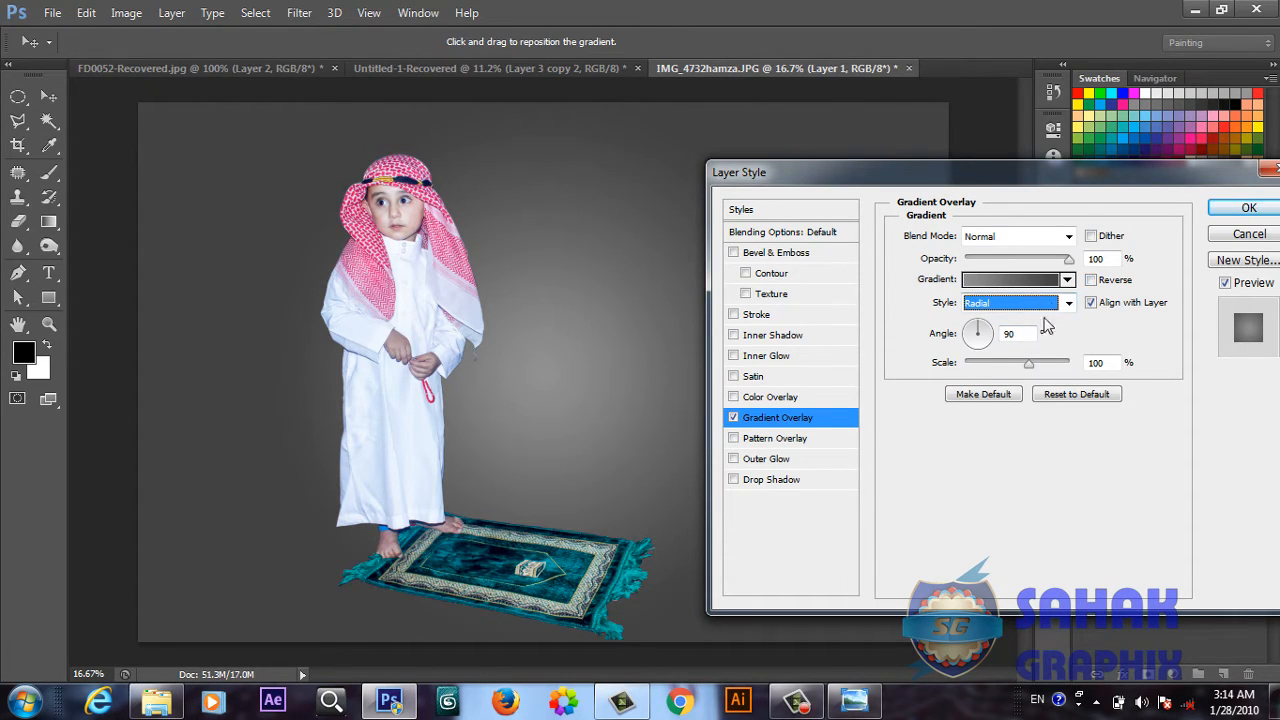
click(1096, 362)
text(150)
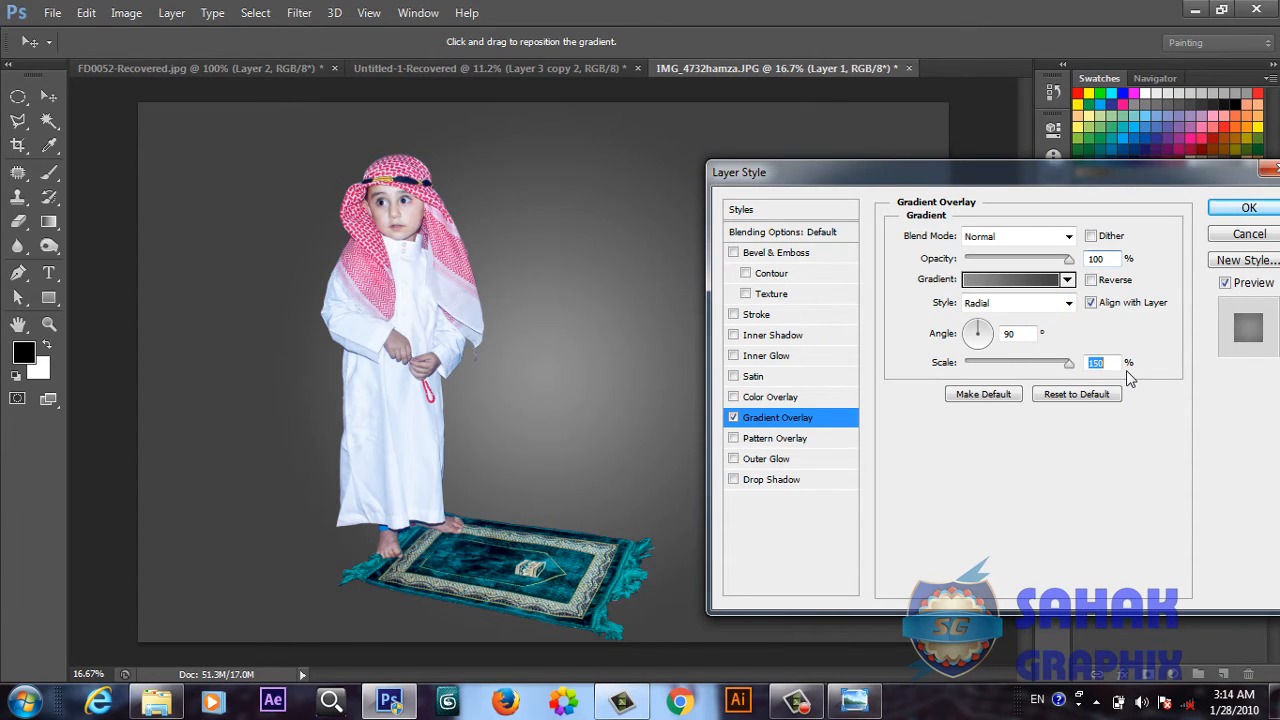
key(Return)
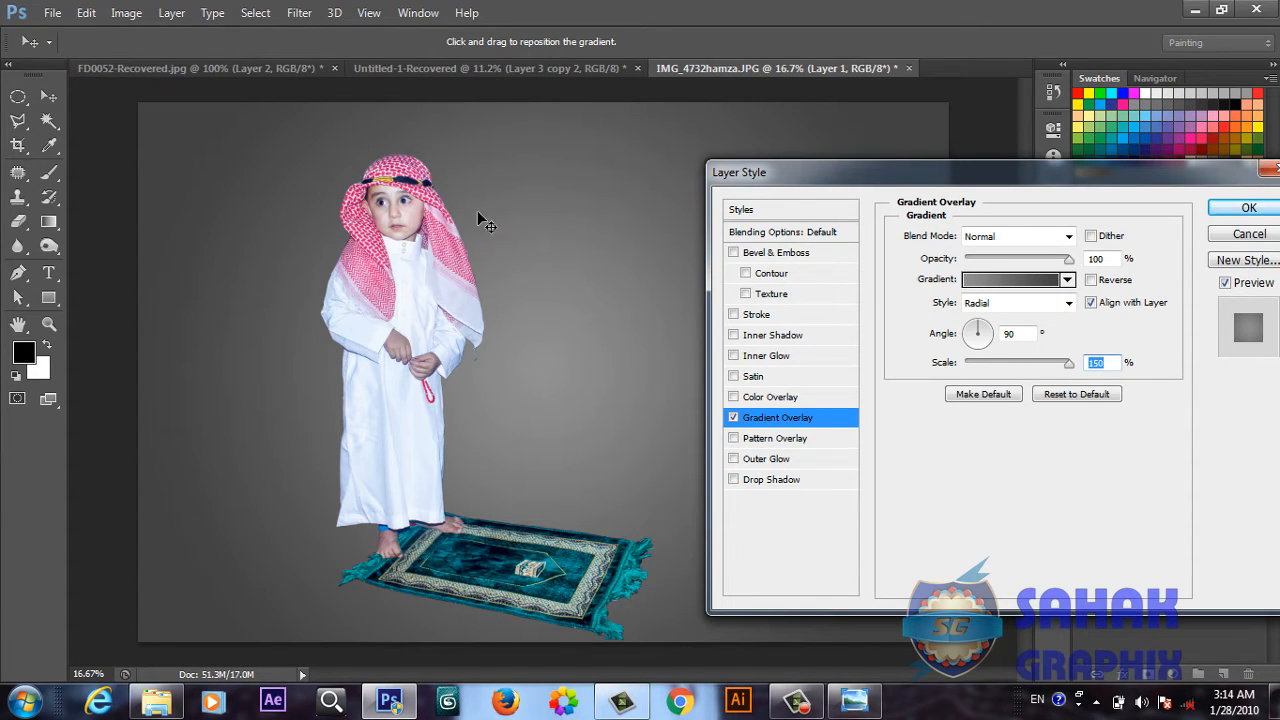
Move the radial gradient's centre slightly upward in the image, set its angle to 0°, and apply the layer style
drag(477, 211, 479, 172)
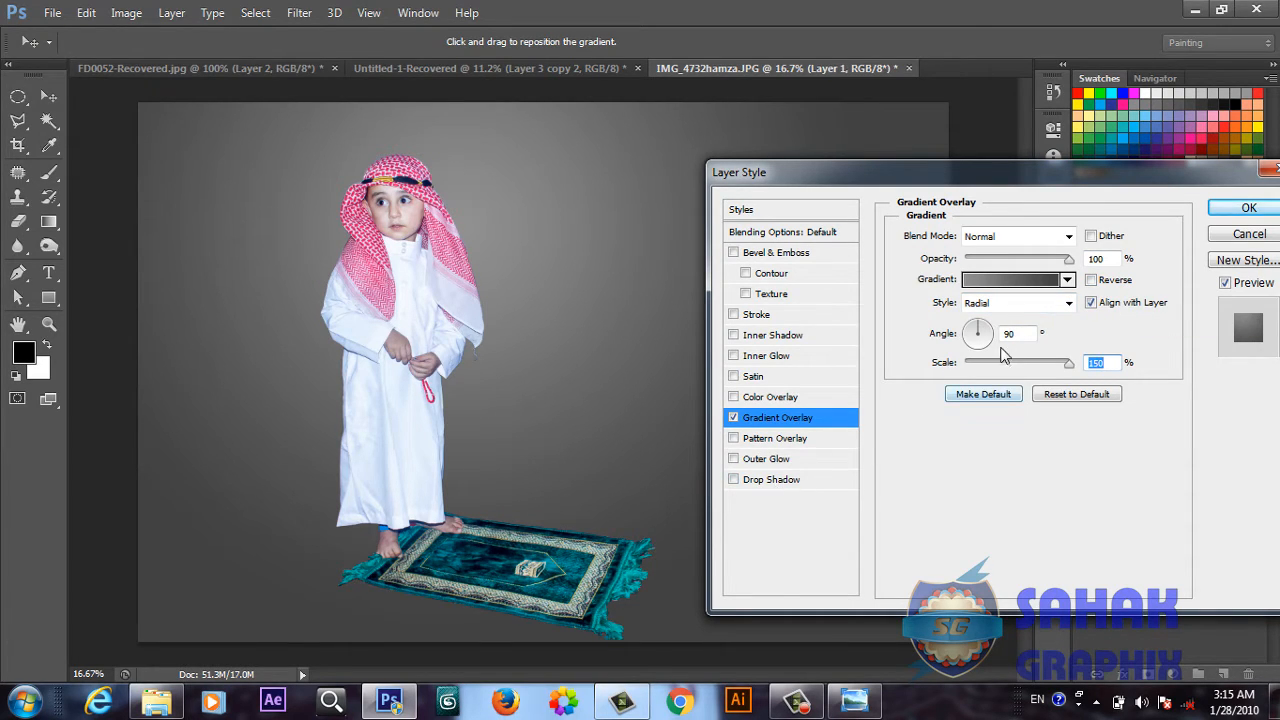
drag(1013, 334, 995, 334)
text(0)
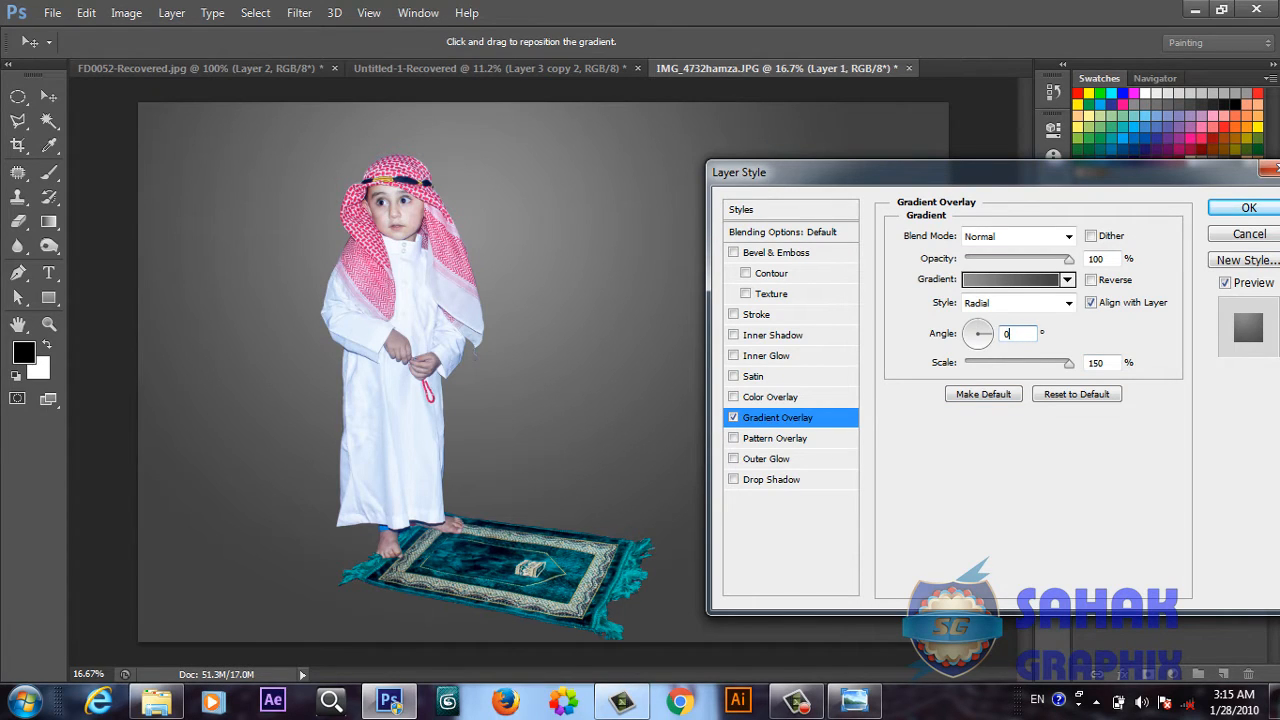
click(1258, 208)
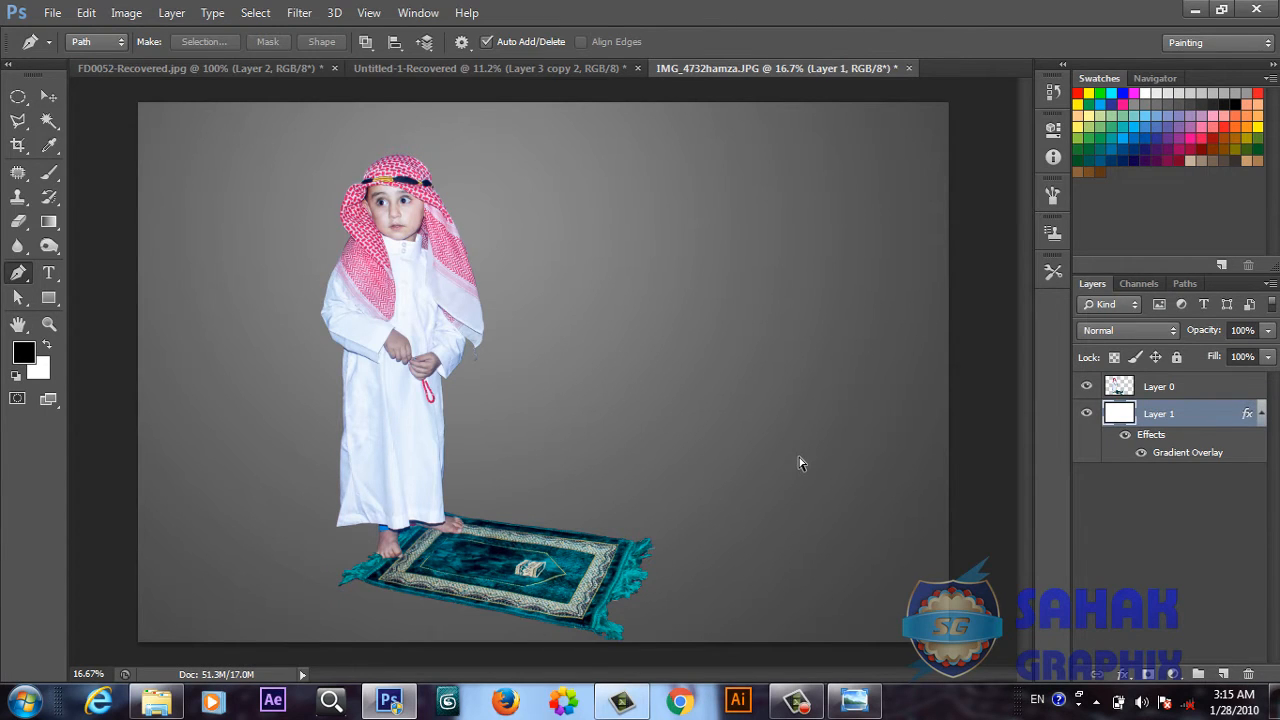
Examine the cut-out edges around the headscarf, robe, feet and rug against the grey gradient background
key(ctrl+plus)
key(ctrl+plus)
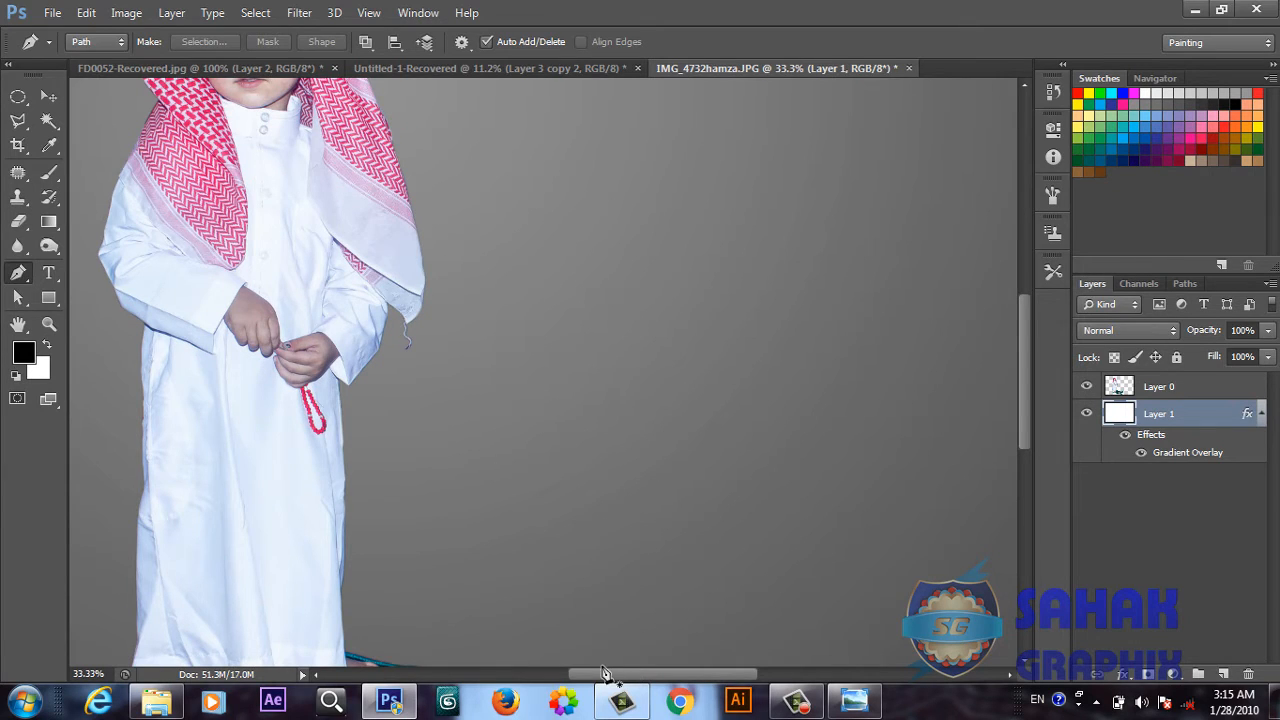
drag(606, 674, 551, 676)
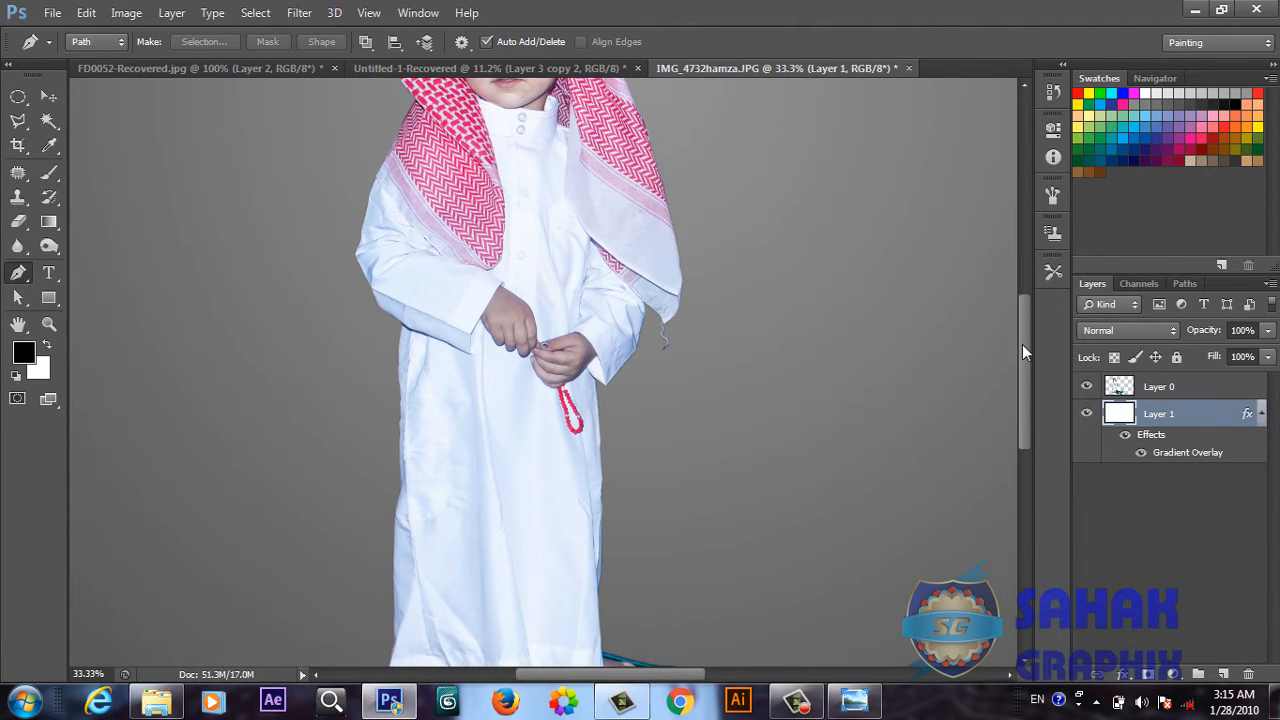
drag(1022, 344, 1022, 292)
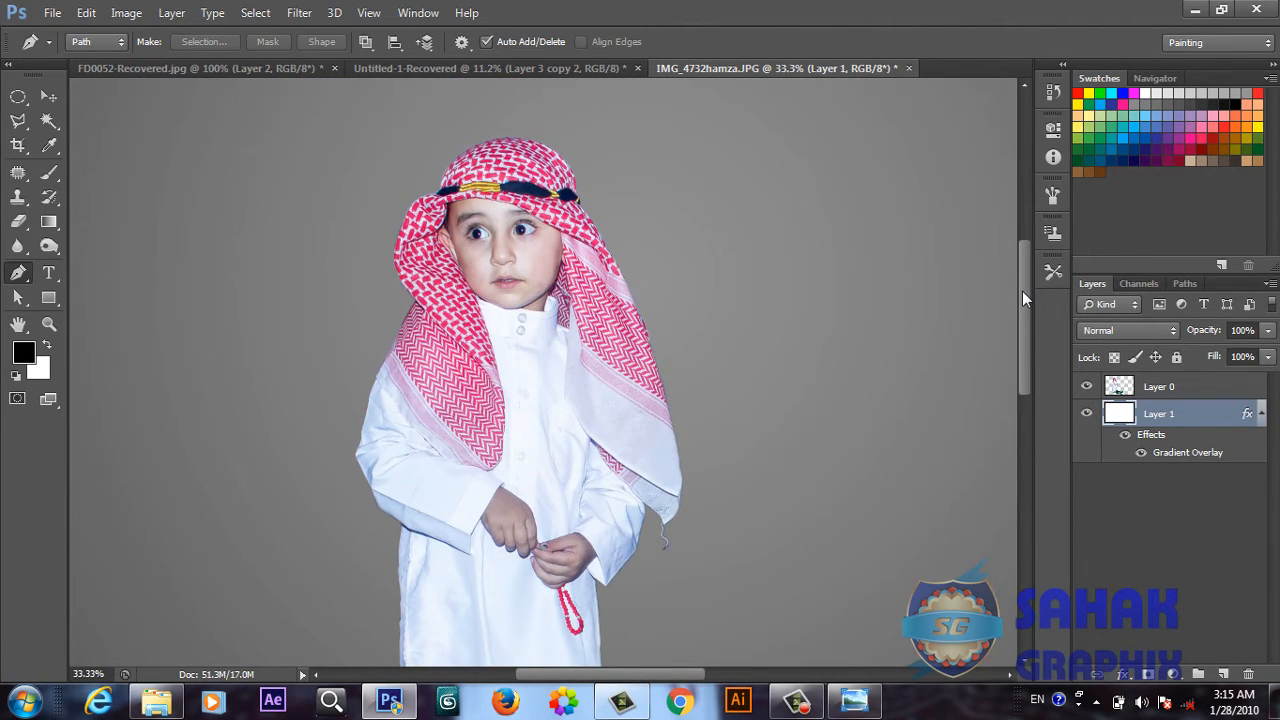
key(ctrl+plus)
key(ctrl+plus)
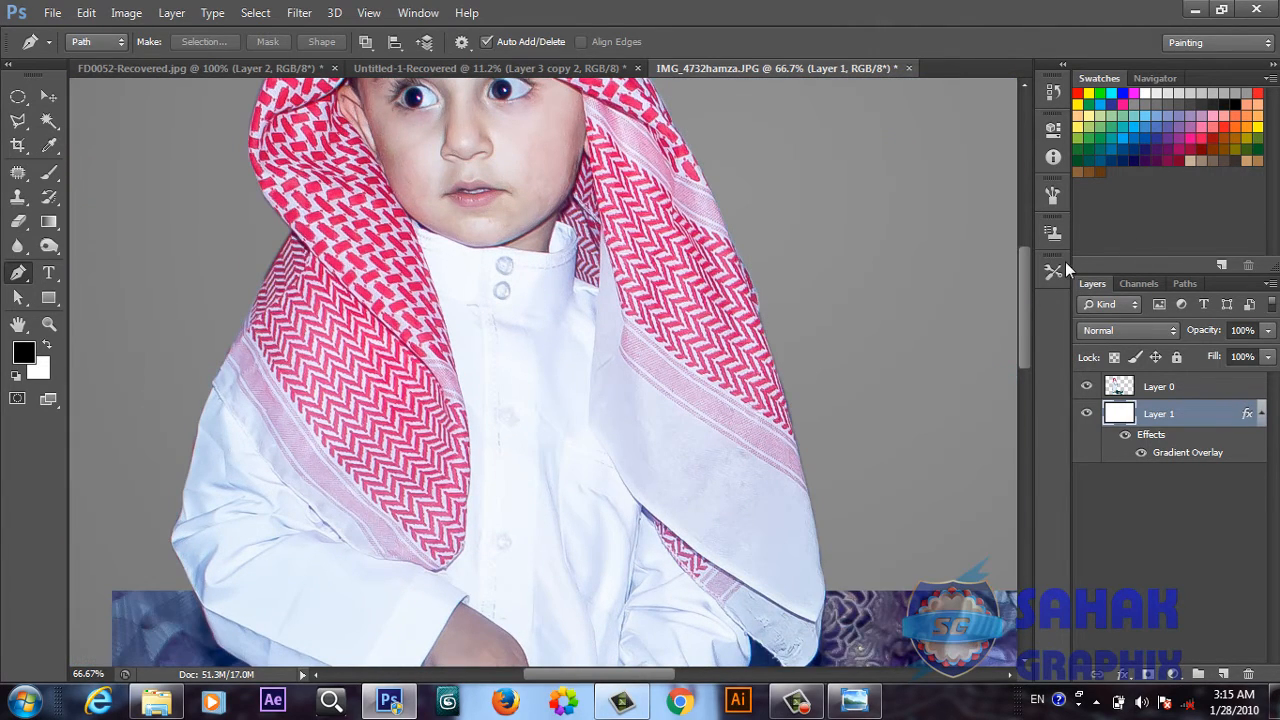
drag(1026, 277, 1045, 452)
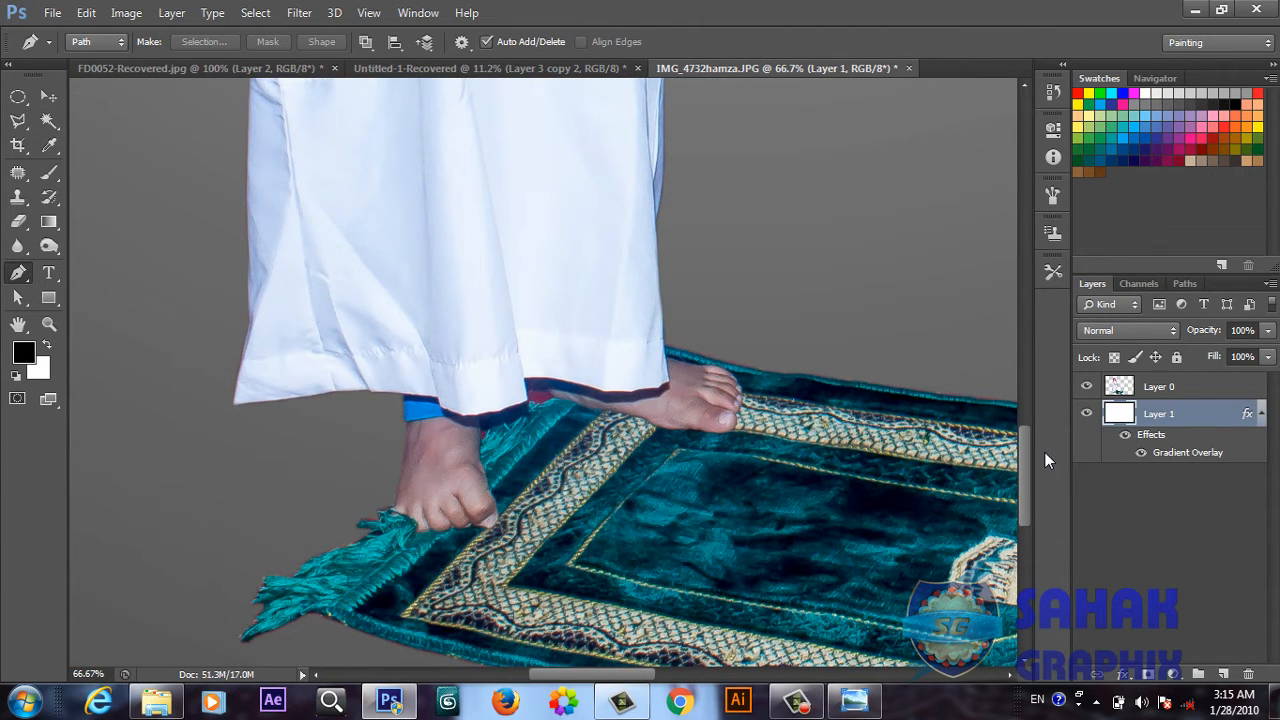
drag(1027, 468, 1007, 248)
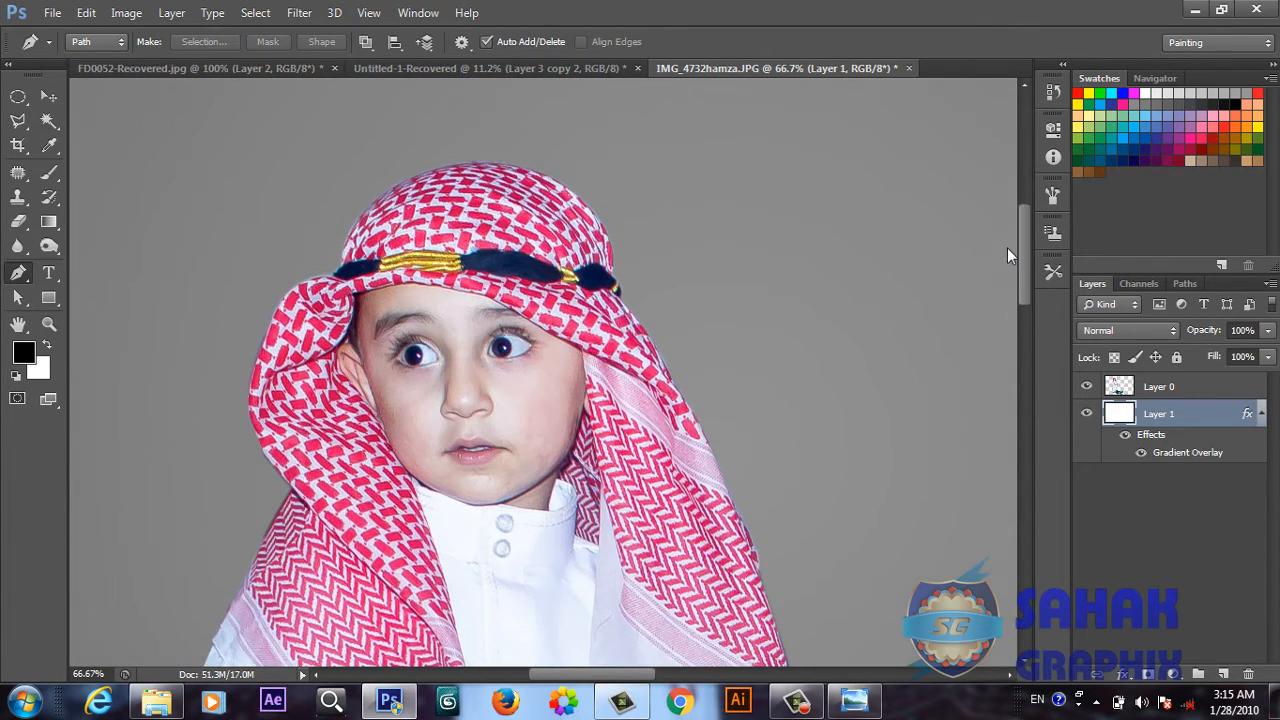
key(ctrl+minus)
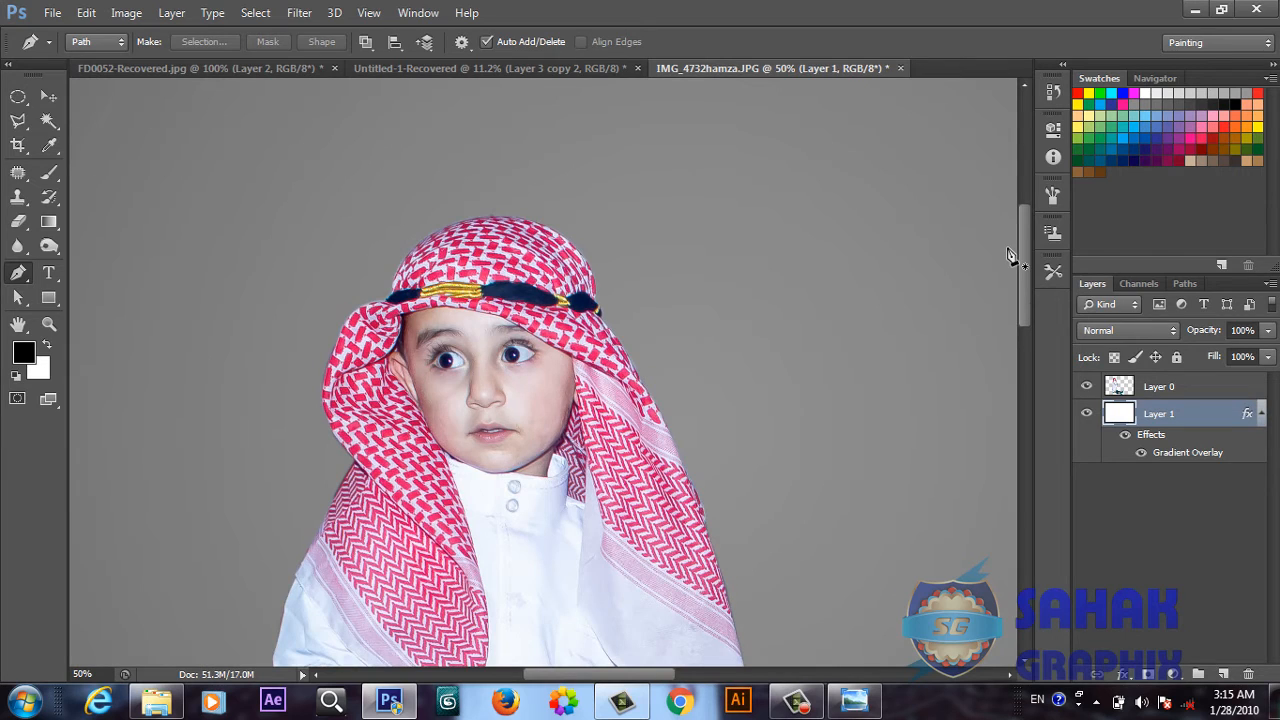
mouse_move(1028, 288)
mouse_down()
mouse_move(1028, 322)
mouse_move(1022, 310)
mouse_up()
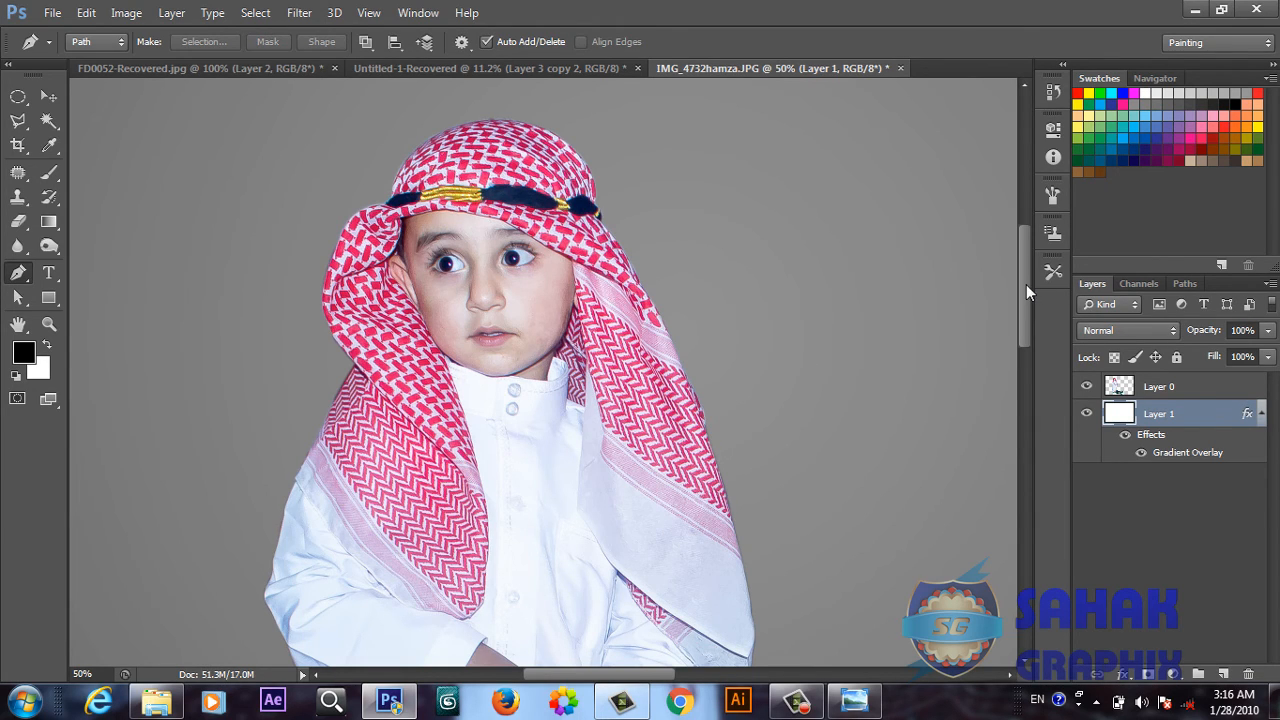
drag(1026, 284, 1024, 264)
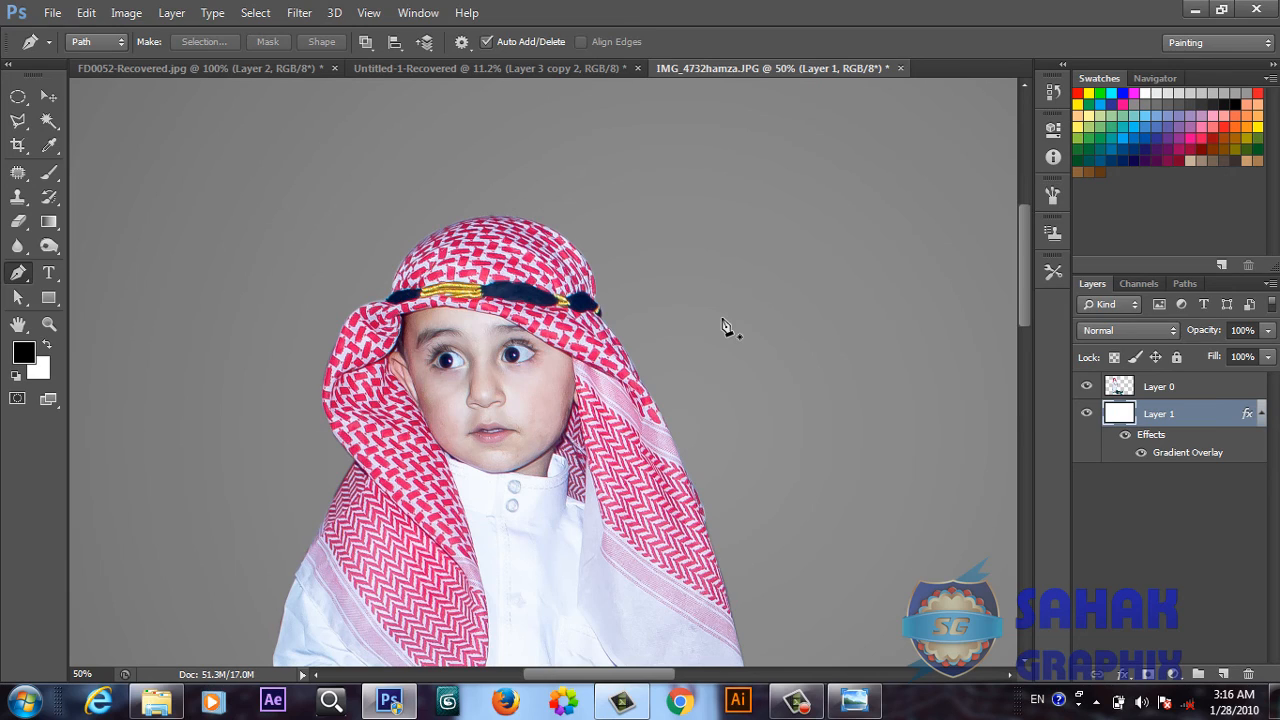
click(814, 710)
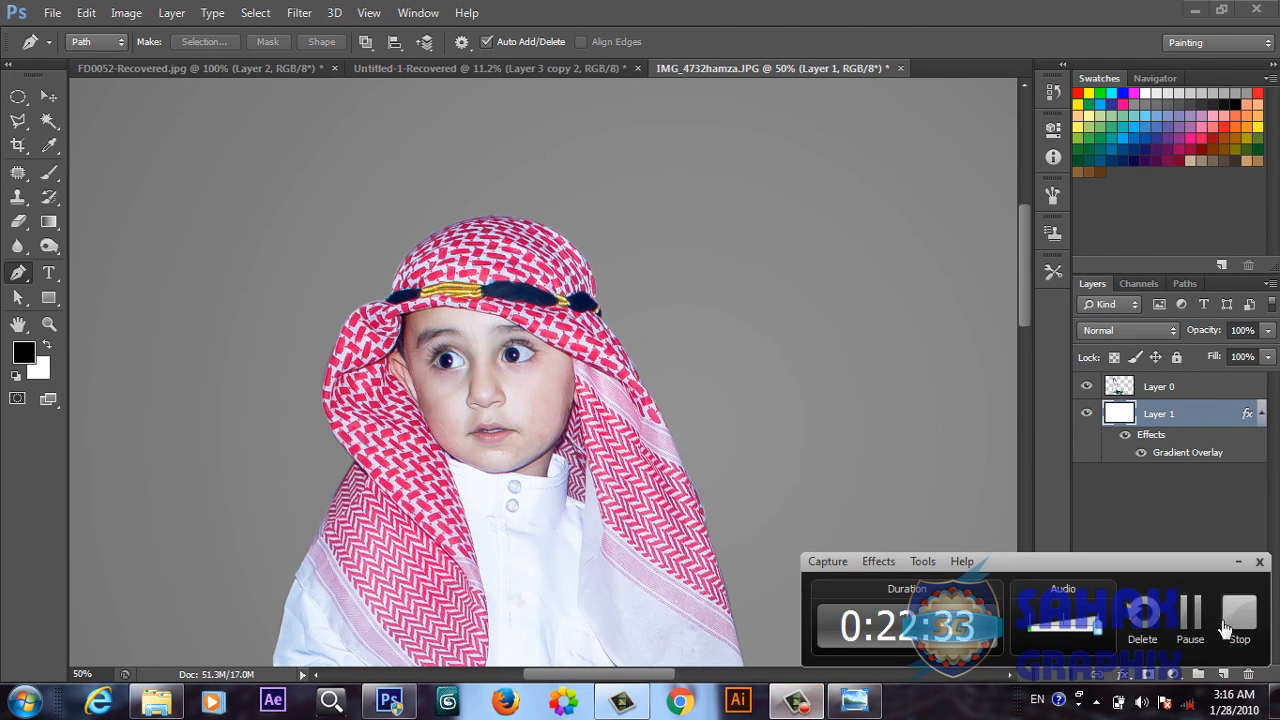